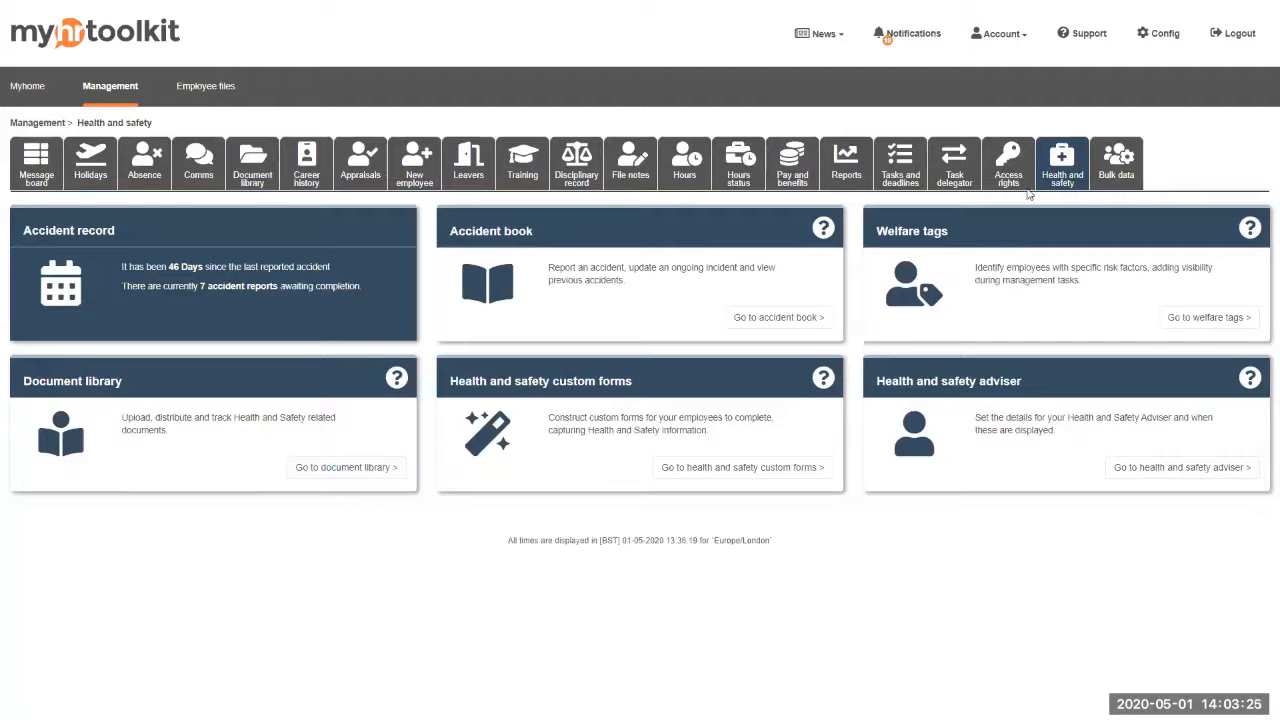
Find the employee in the Config user permissions and submit their individual permissions with every Health & safety option set to Yes.
{"action": "left_click", "coordinate": [1163, 38]}
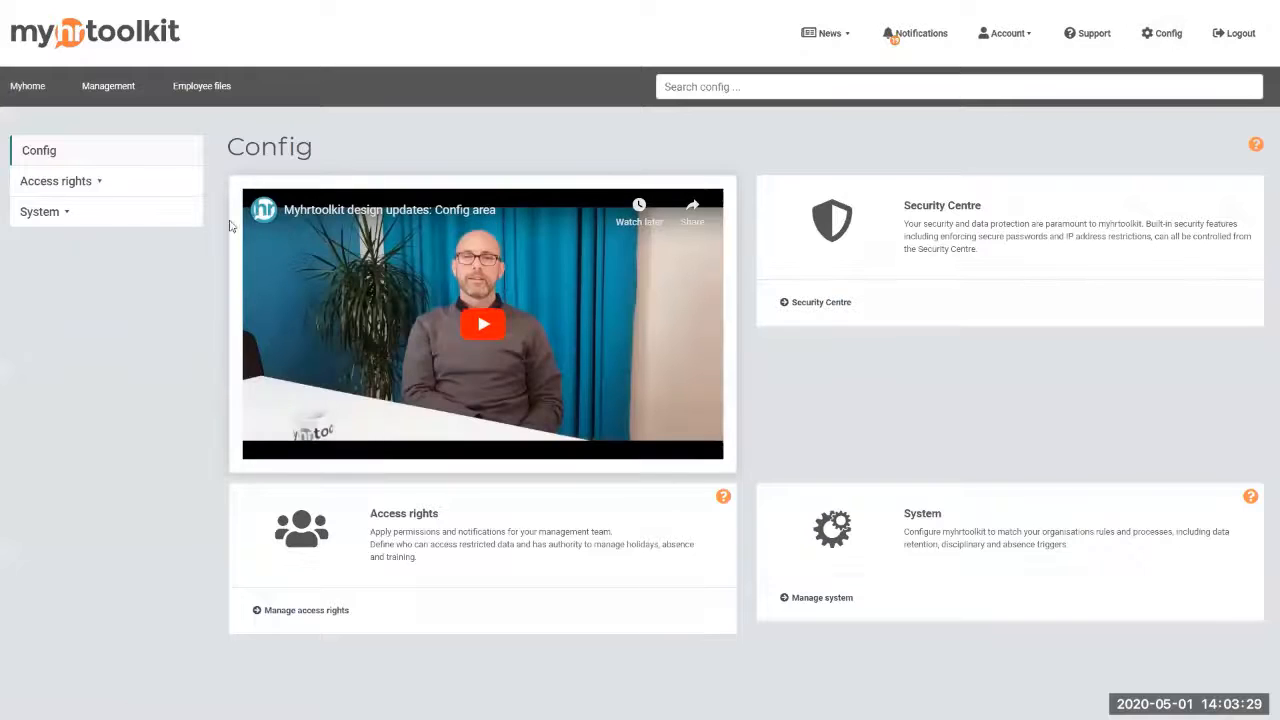
{"action": "left_click", "coordinate": [91, 184]}
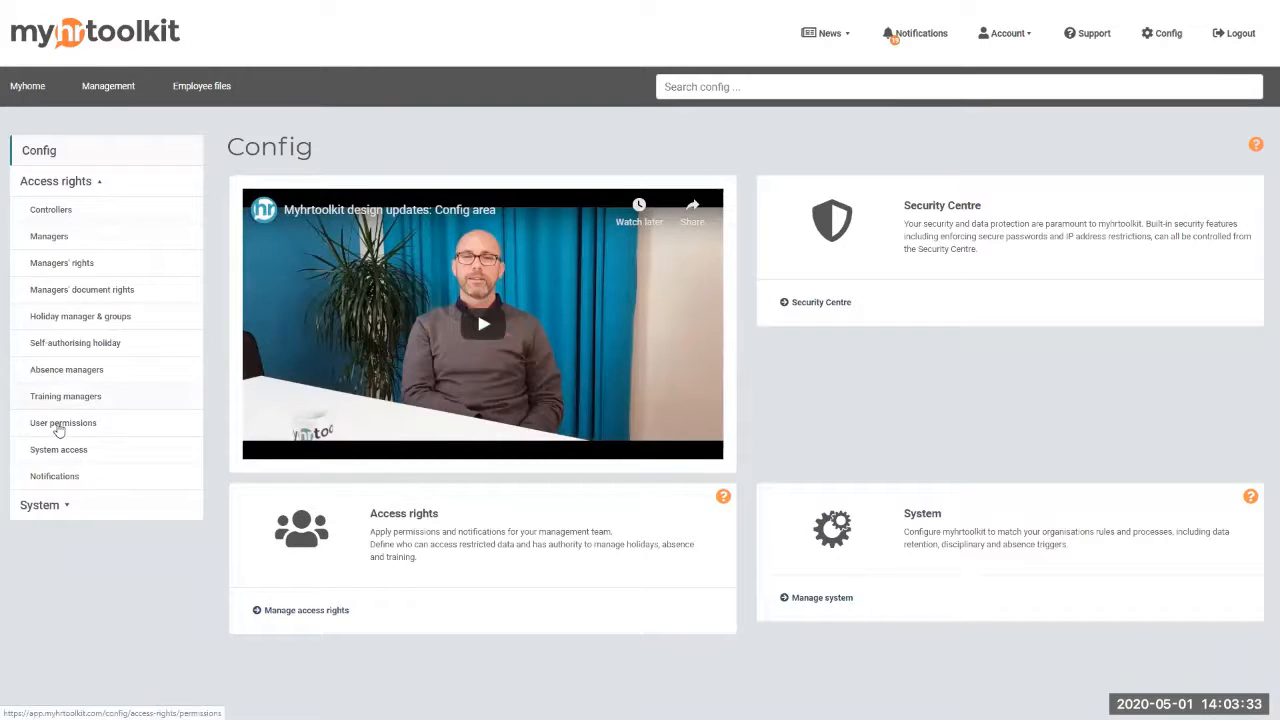
{"action": "left_click", "coordinate": [60, 427]}
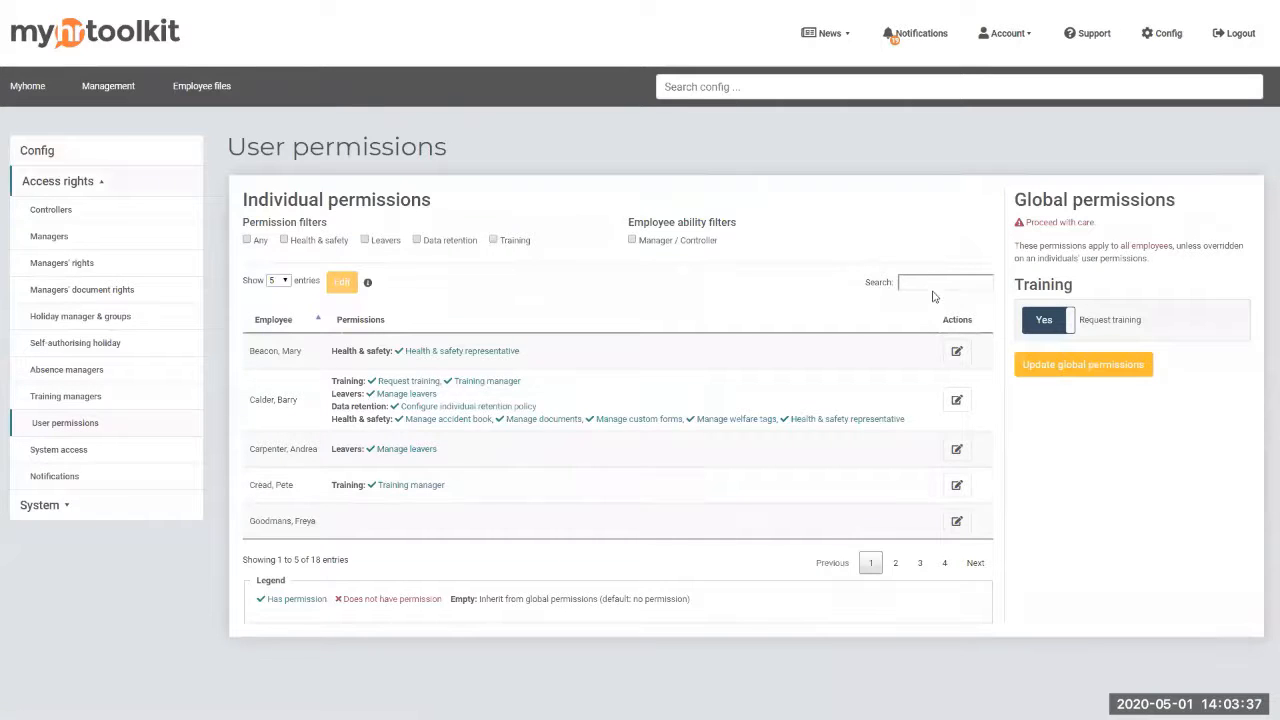
{"action": "left_click", "coordinate": [936, 282]}
{"action": "type", "text": "simon"}
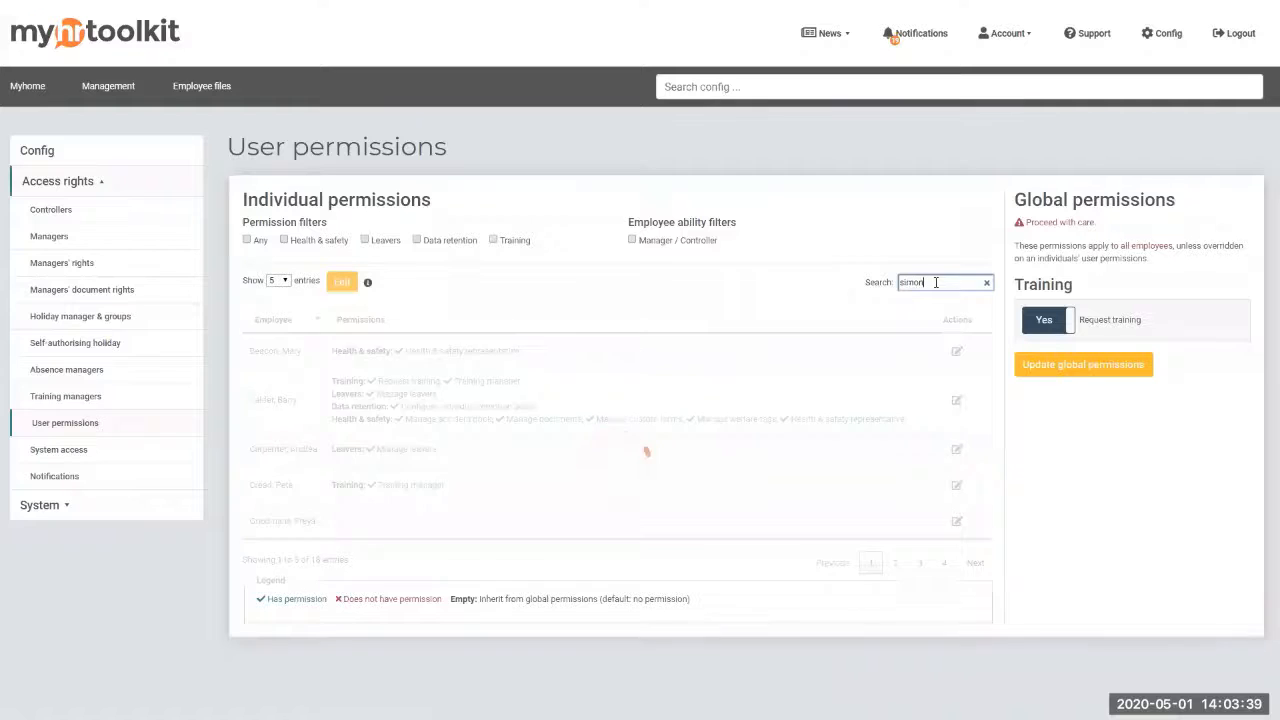
{"action": "left_click", "coordinate": [958, 365]}
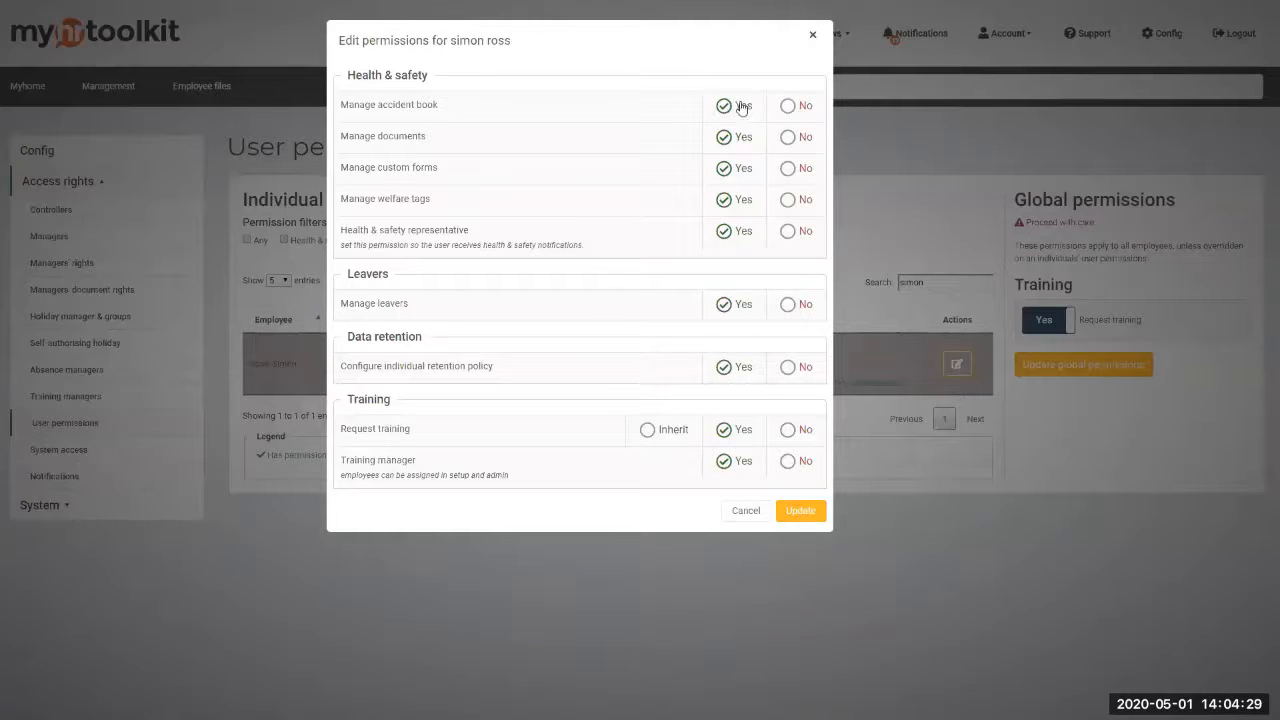
{"action": "left_click", "coordinate": [809, 513]}
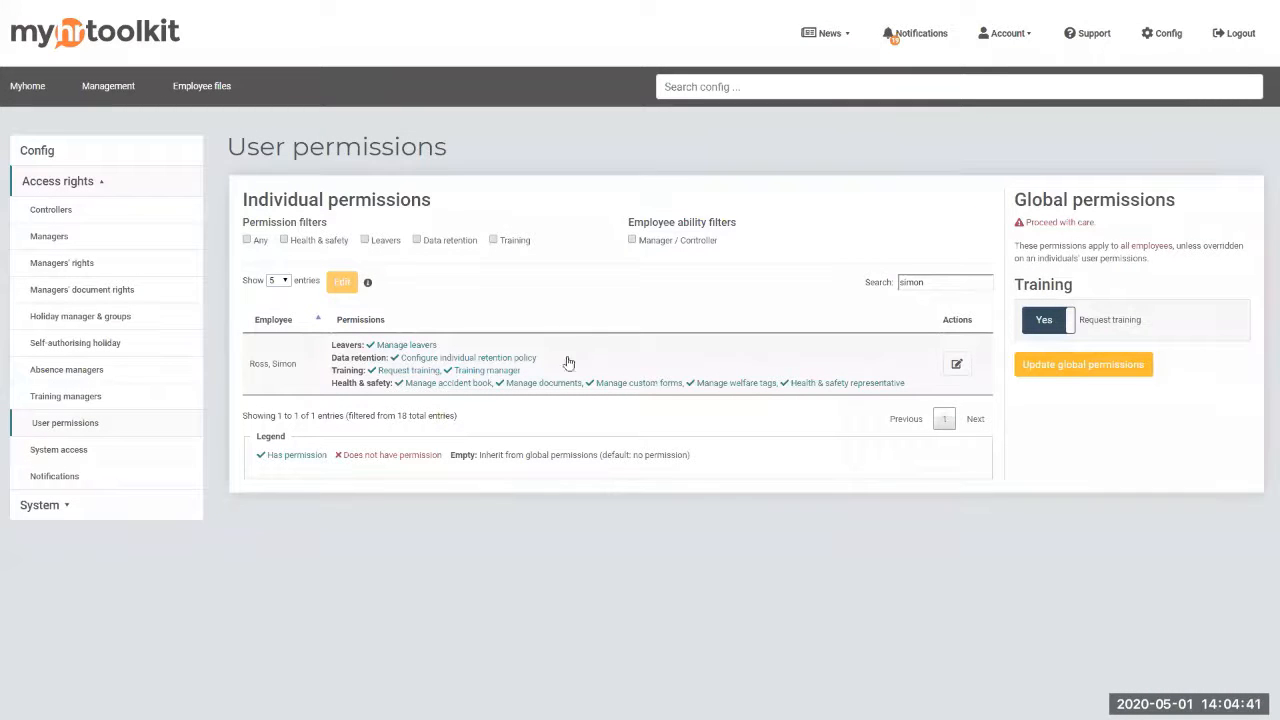
Review the health and safety adviser's contact details and the option to show them in all mails.
{"action": "left_click", "coordinate": [108, 87]}
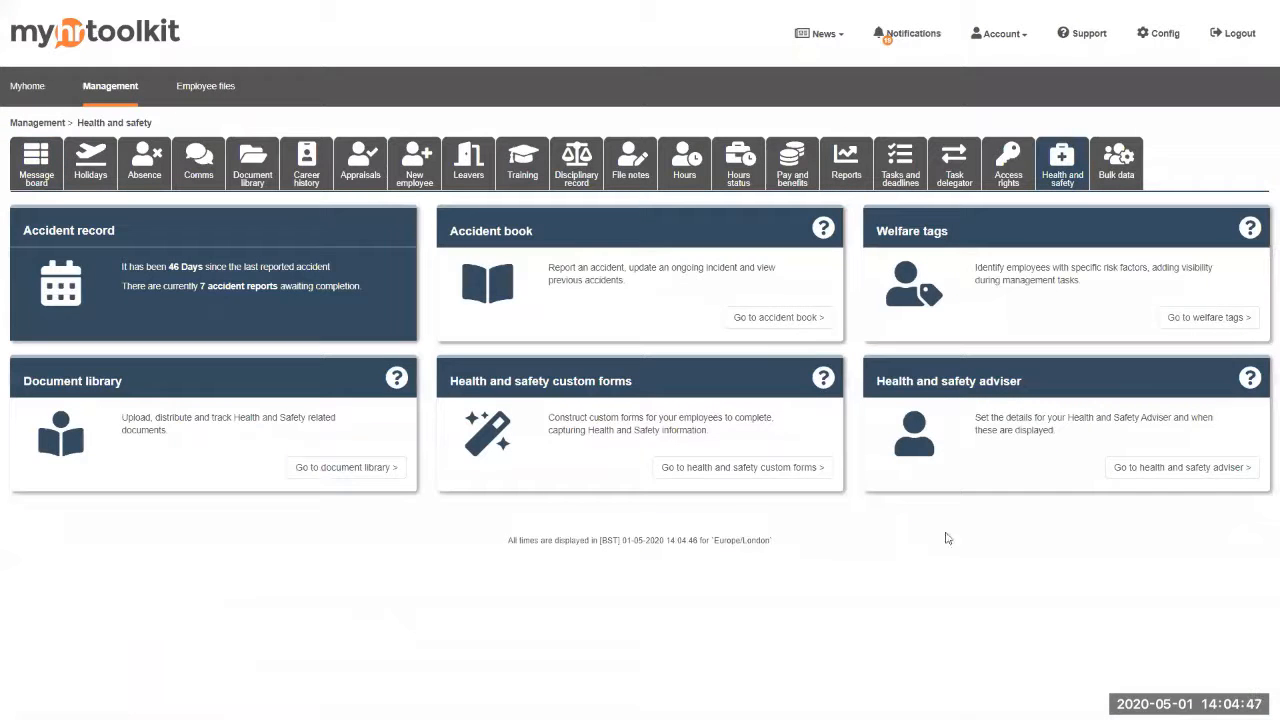
{"action": "left_click", "coordinate": [1205, 479]}
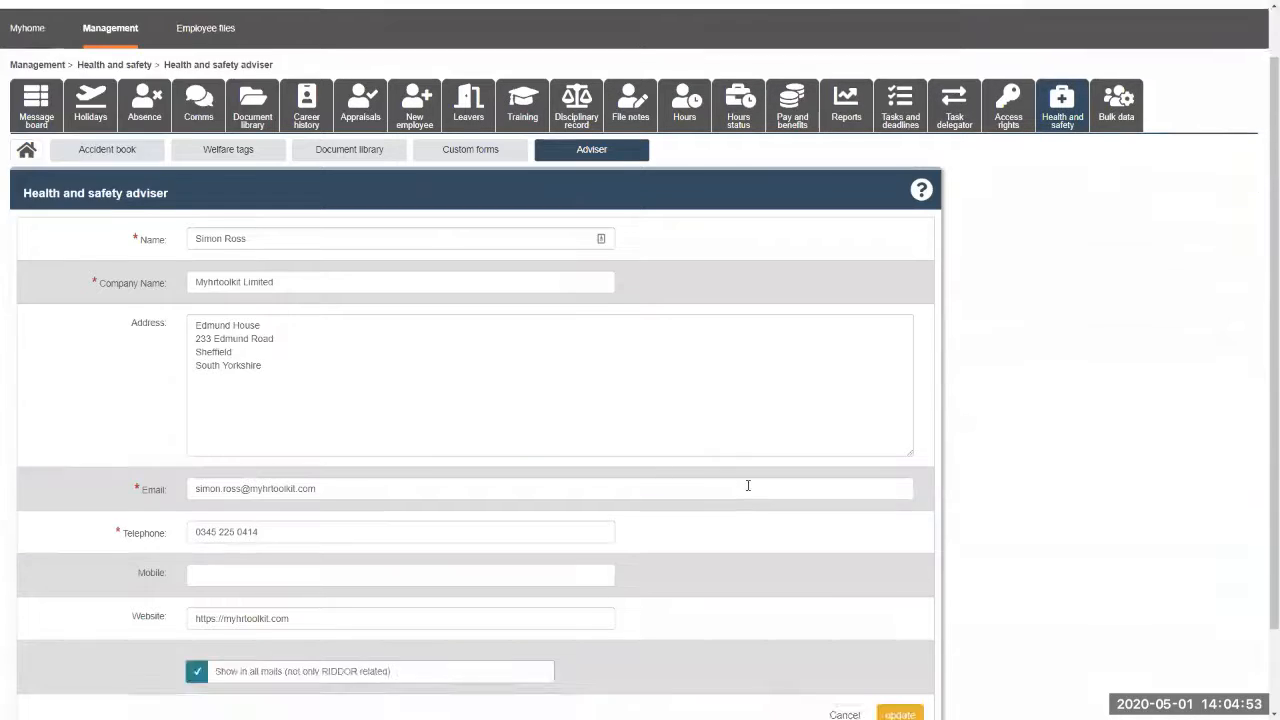
{"action": "scroll", "coordinate": [748, 486], "scroll_direction": "down", "scroll_amount": 2}
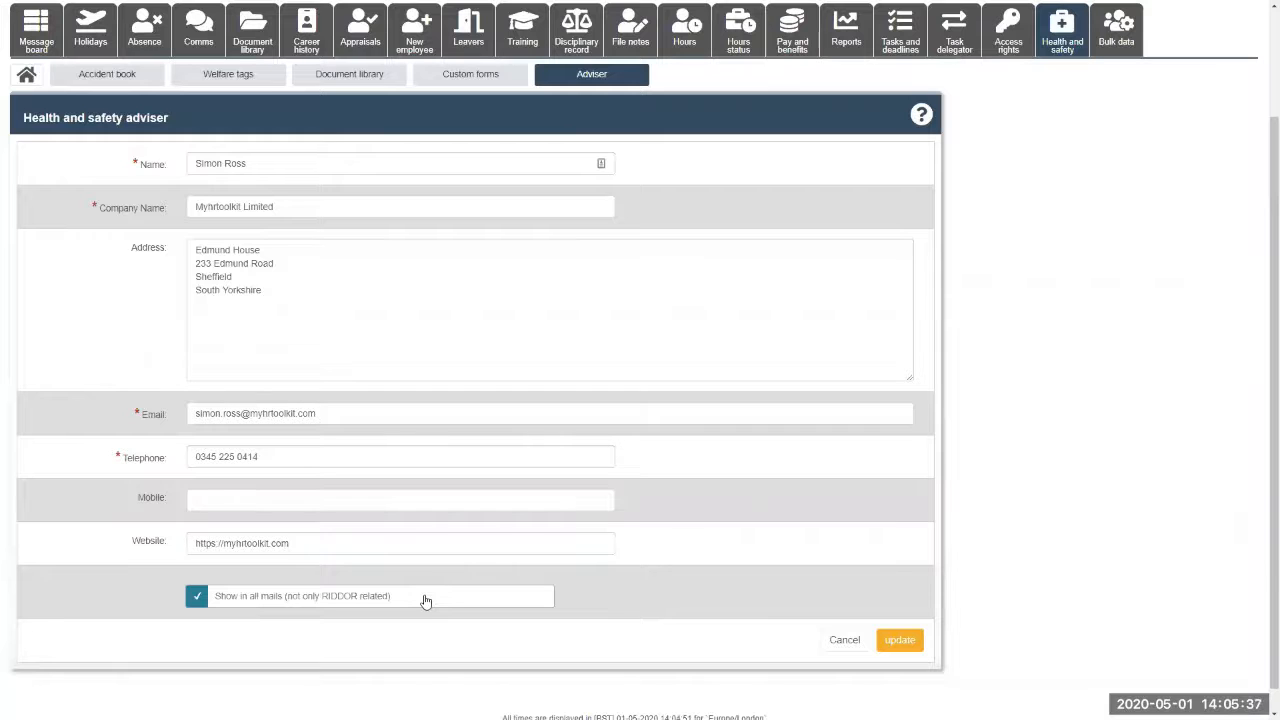
{"action": "scroll", "coordinate": [746, 454], "scroll_direction": "up", "scroll_amount": 3}
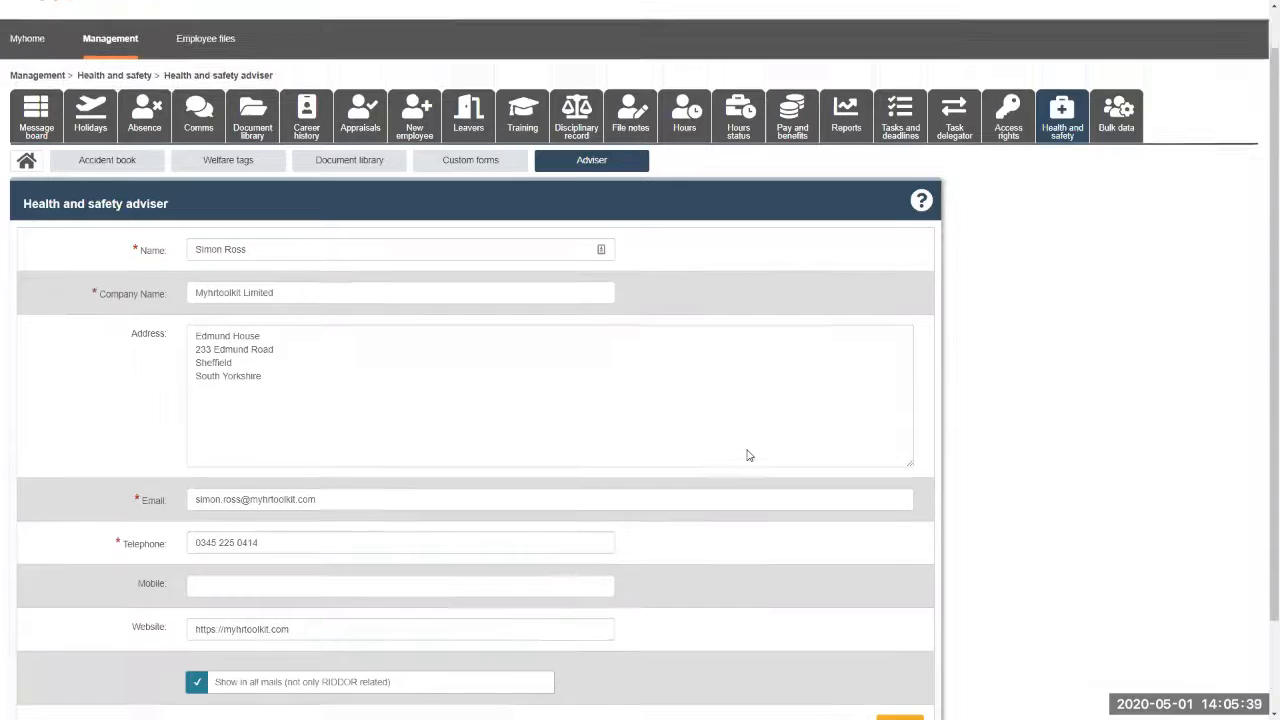
Examine the accident book's list of reports and its injured person, location and department filter options.
{"action": "left_click", "coordinate": [27, 209]}
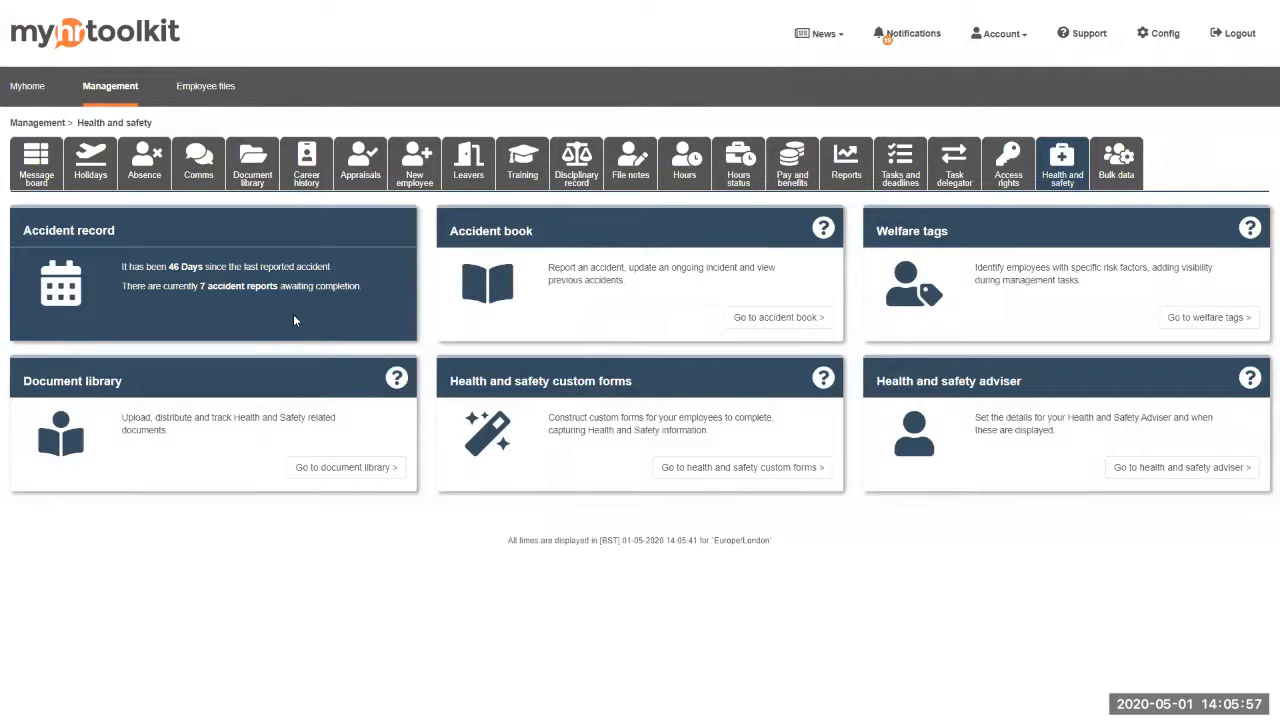
{"action": "left_click", "coordinate": [777, 318]}
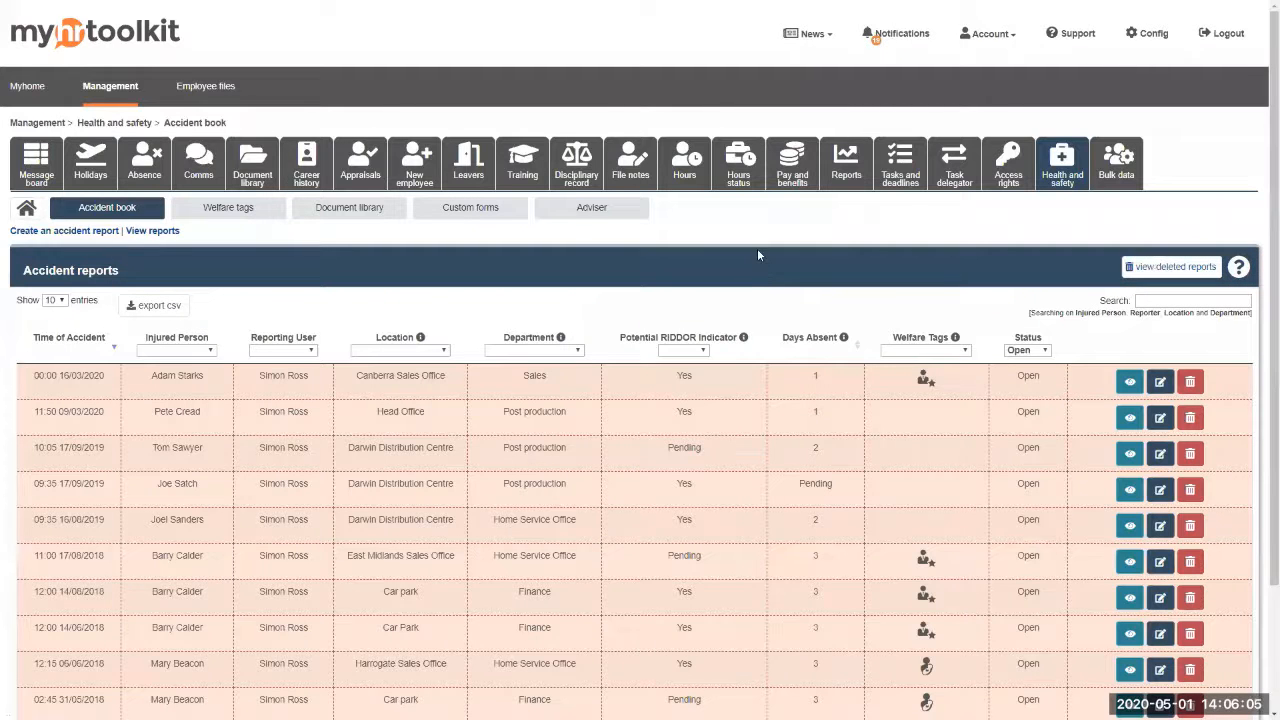
{"action": "scroll", "coordinate": [757, 248], "scroll_direction": "down", "scroll_amount": 1}
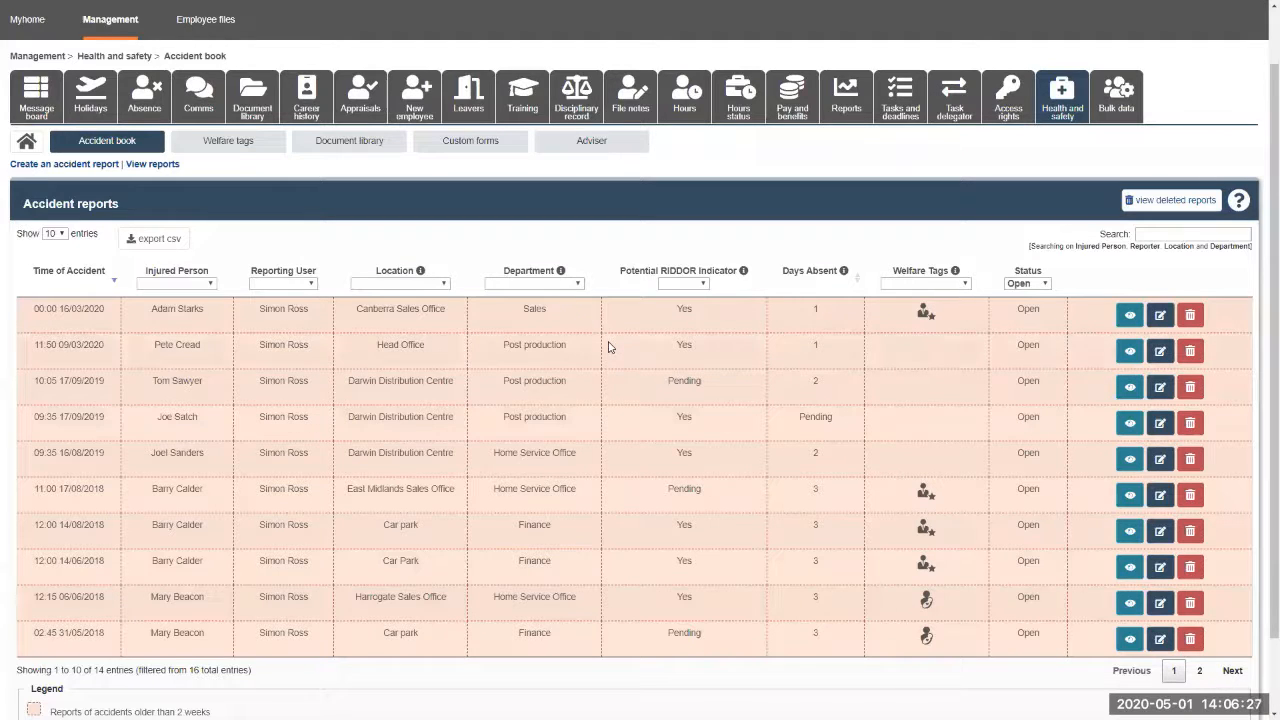
{"action": "left_click", "coordinate": [1189, 315]}
{"action": "left_click", "coordinate": [210, 285]}
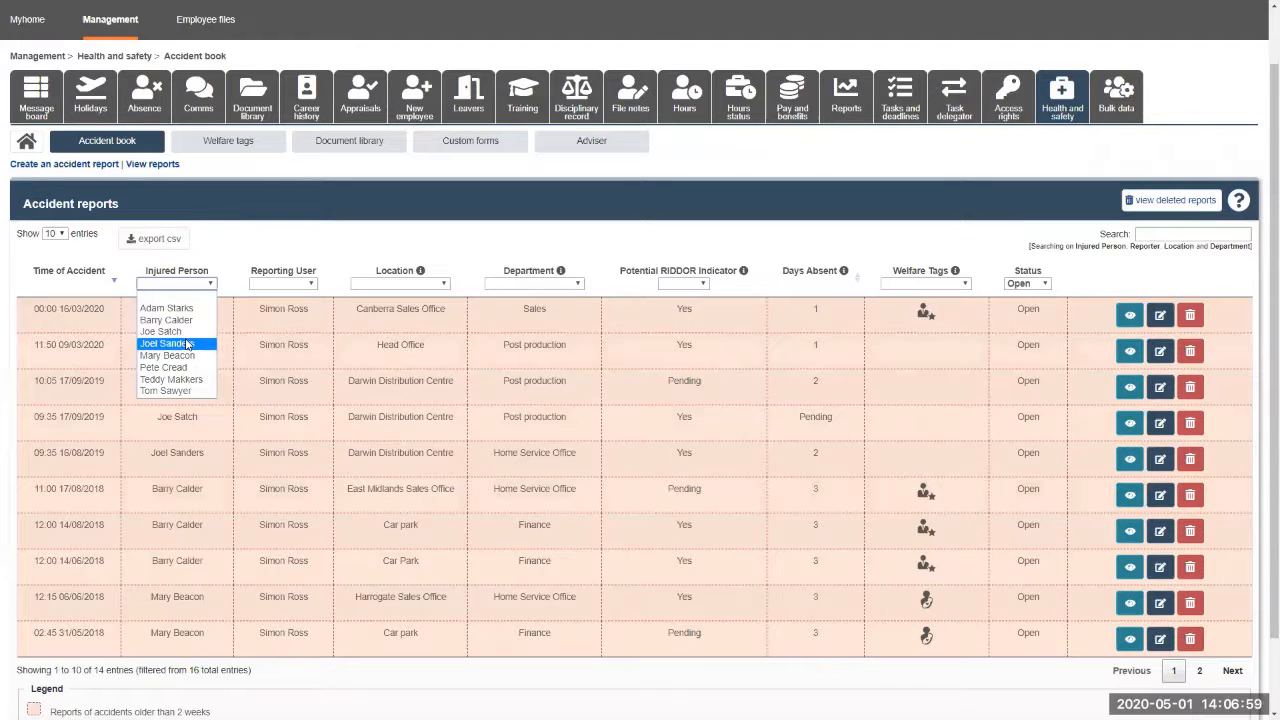
{"action": "left_click", "coordinate": [445, 285]}
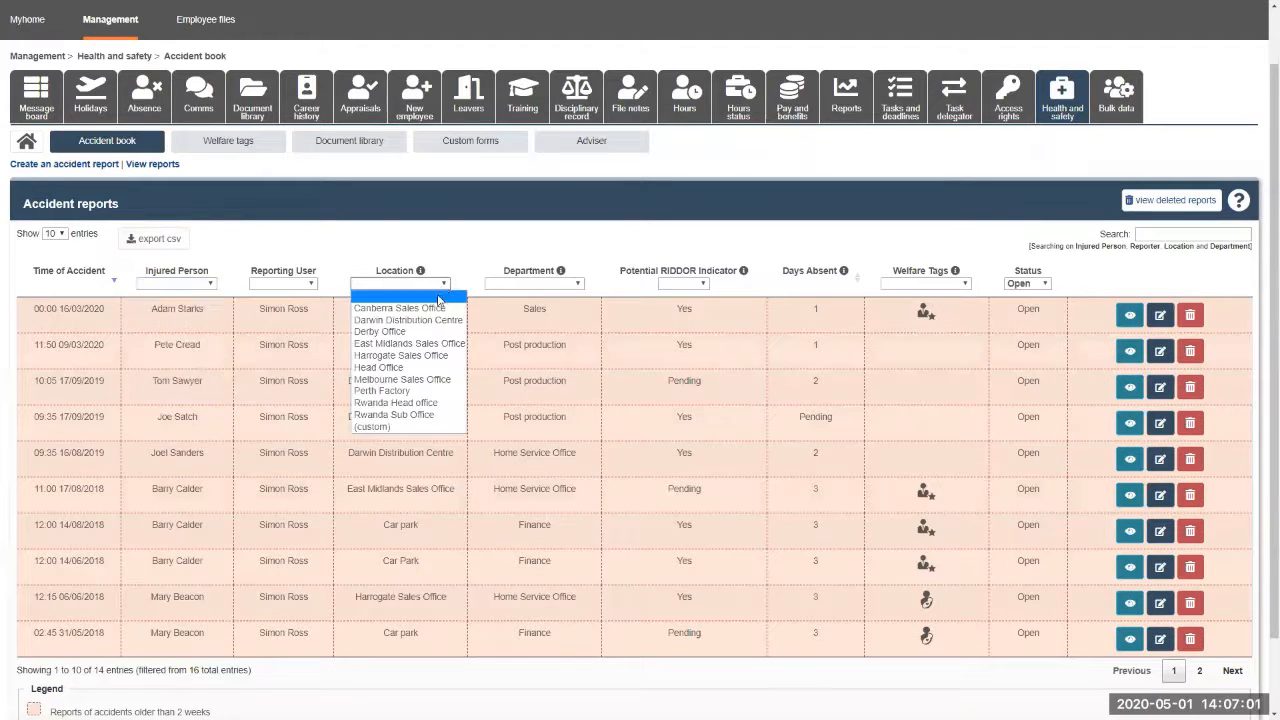
{"action": "left_click", "coordinate": [576, 284]}
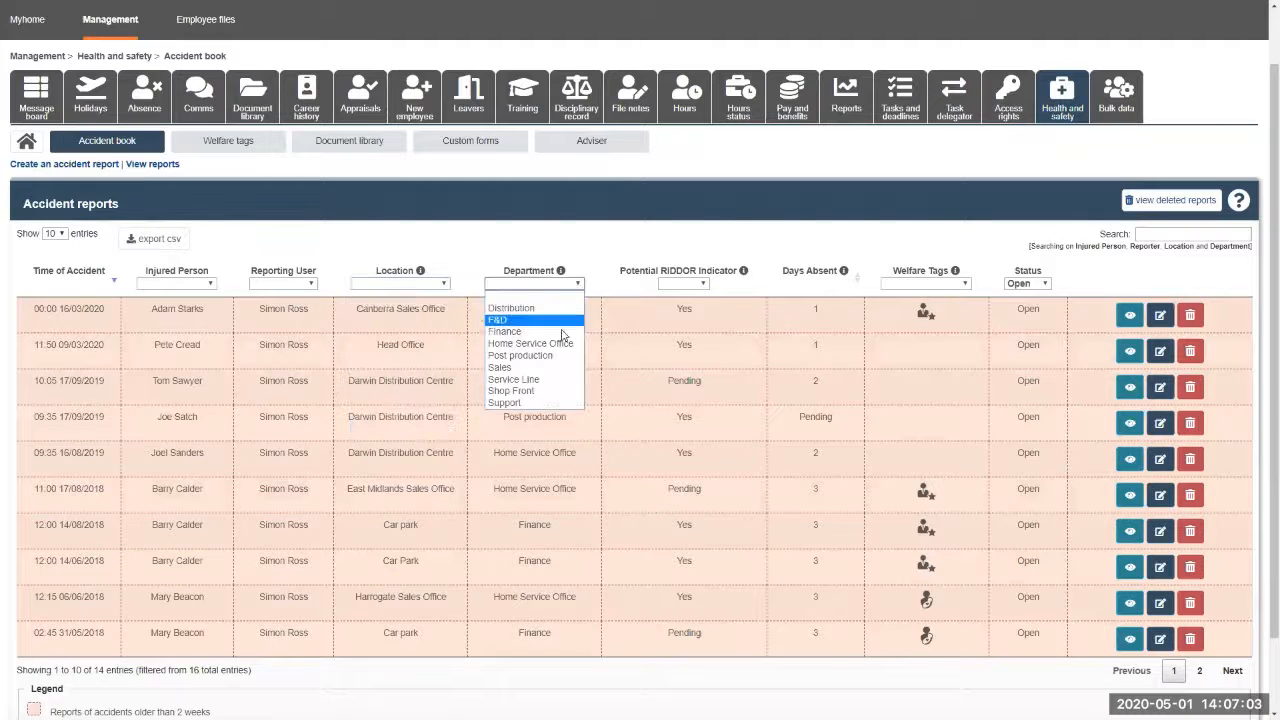
{"action": "left_click", "coordinate": [607, 249]}
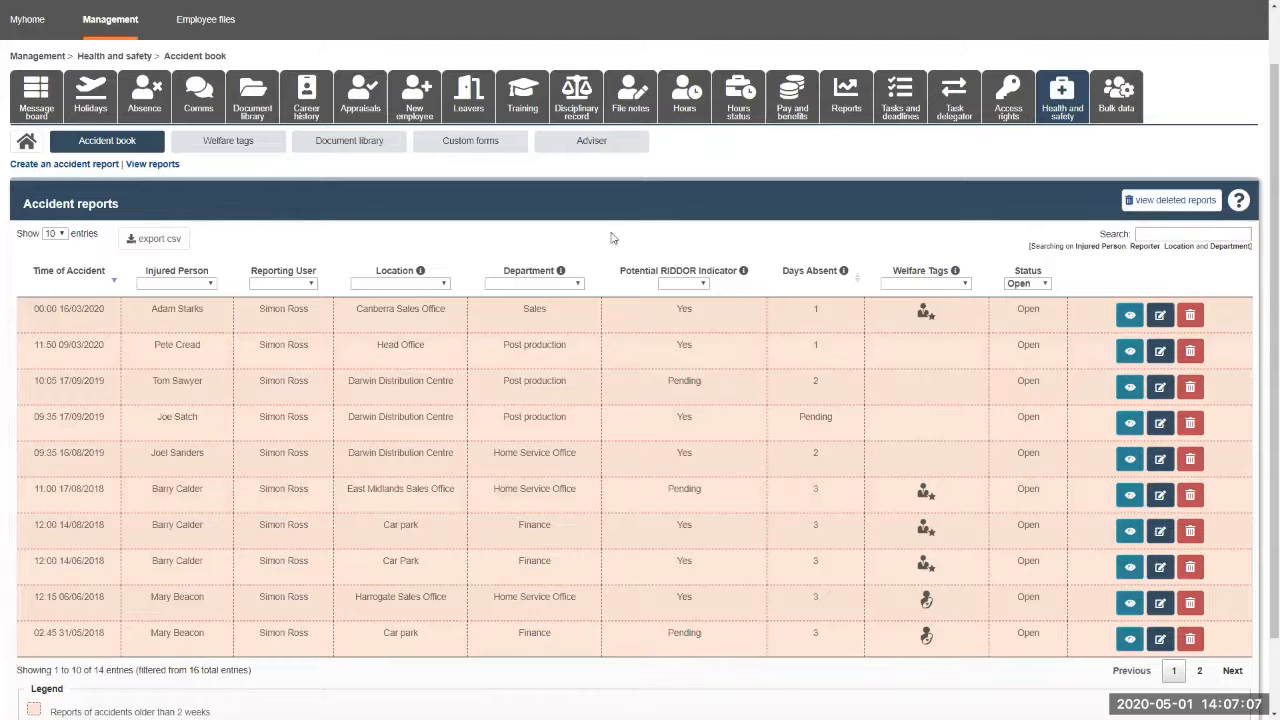
Start a new accident report for the injured employee and confirm that the correct user is selected.
{"action": "left_click", "coordinate": [82, 165]}
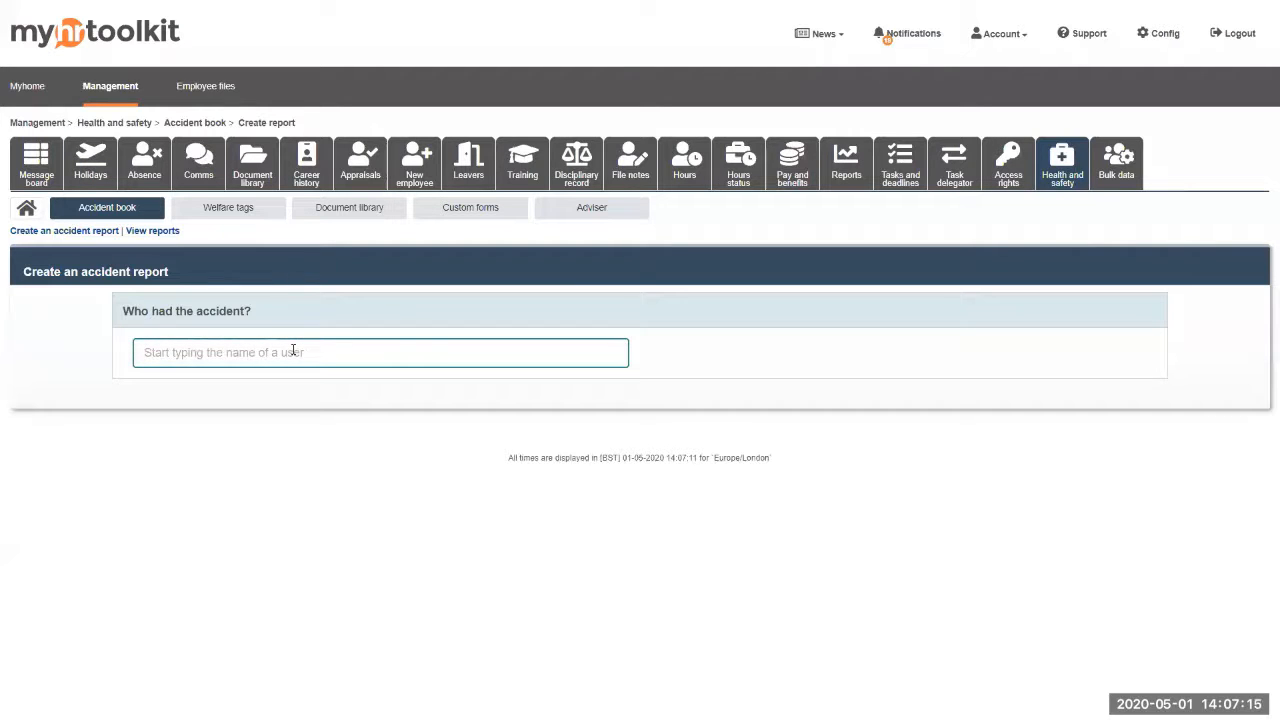
{"action": "type", "text": "ba"}
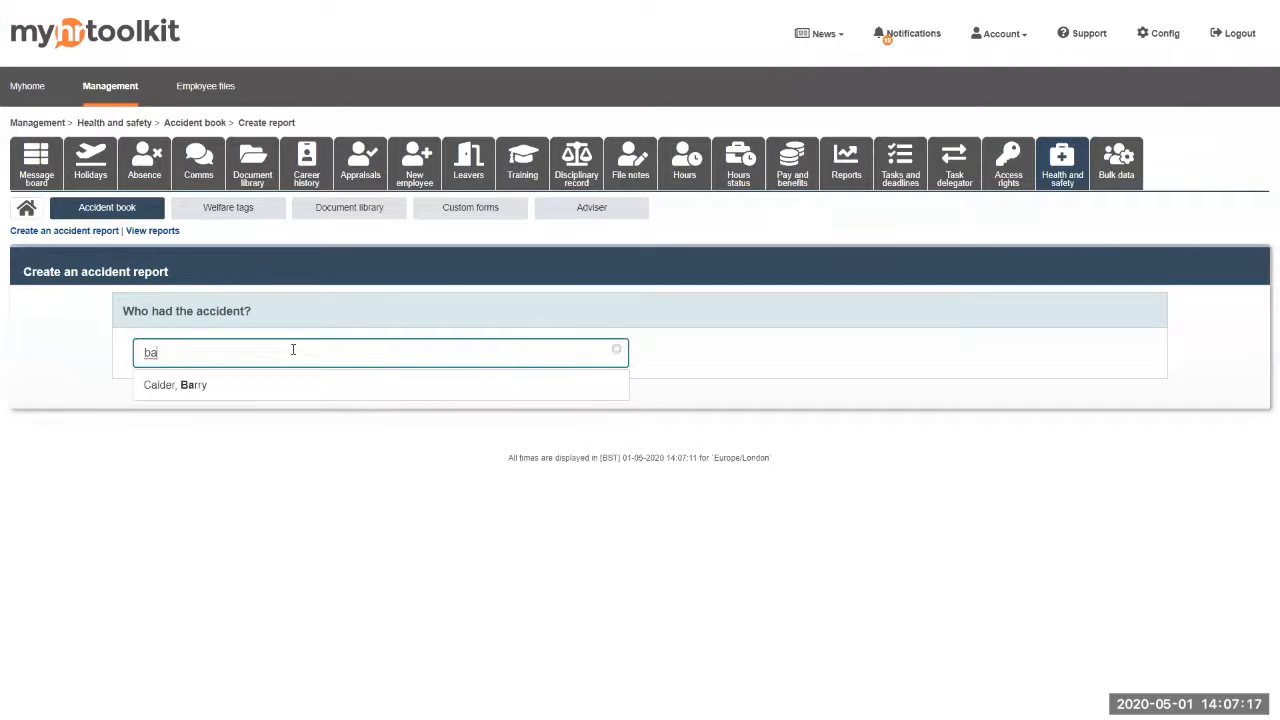
{"action": "left_click", "coordinate": [201, 389]}
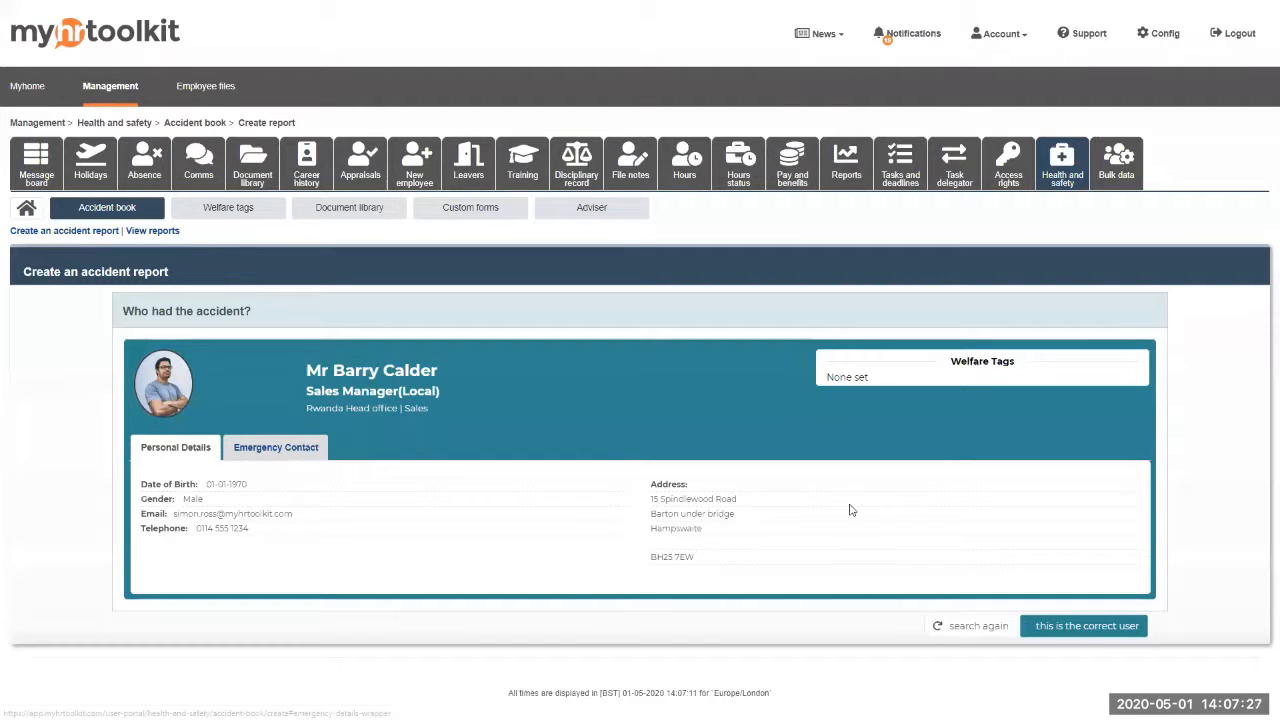
{"action": "left_click", "coordinate": [1087, 628]}
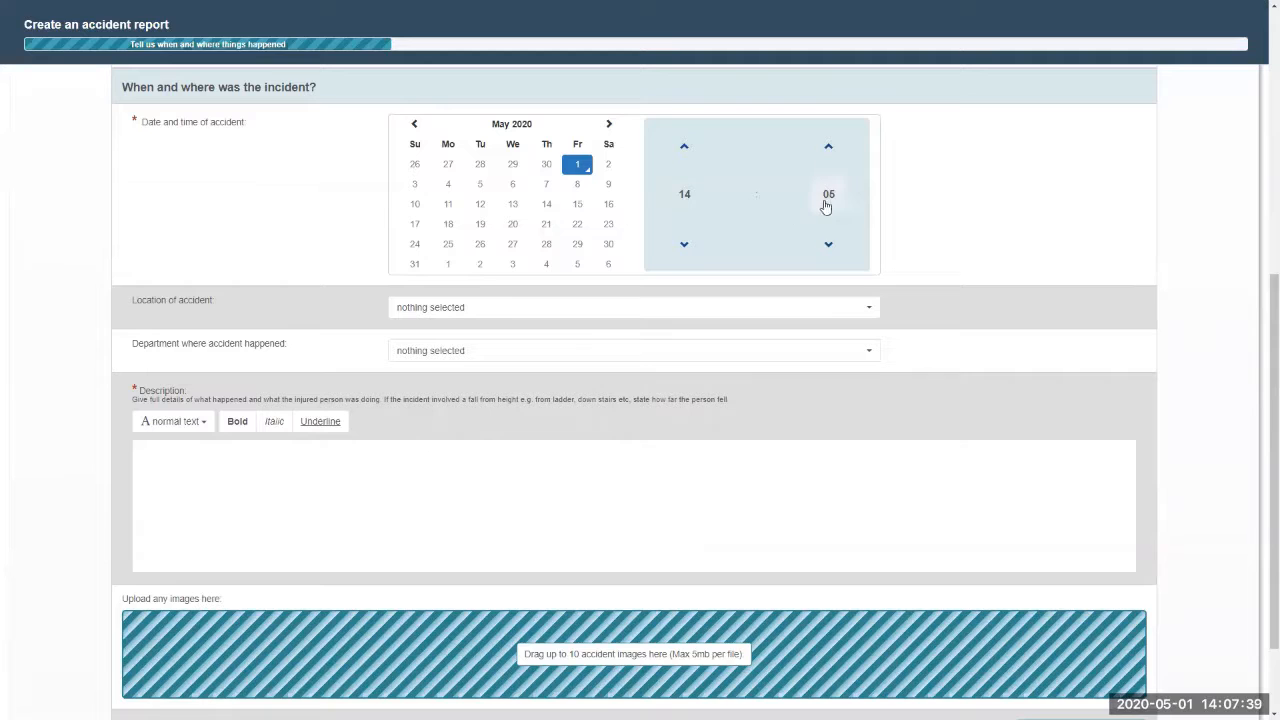
{"action": "left_click", "coordinate": [502, 309]}
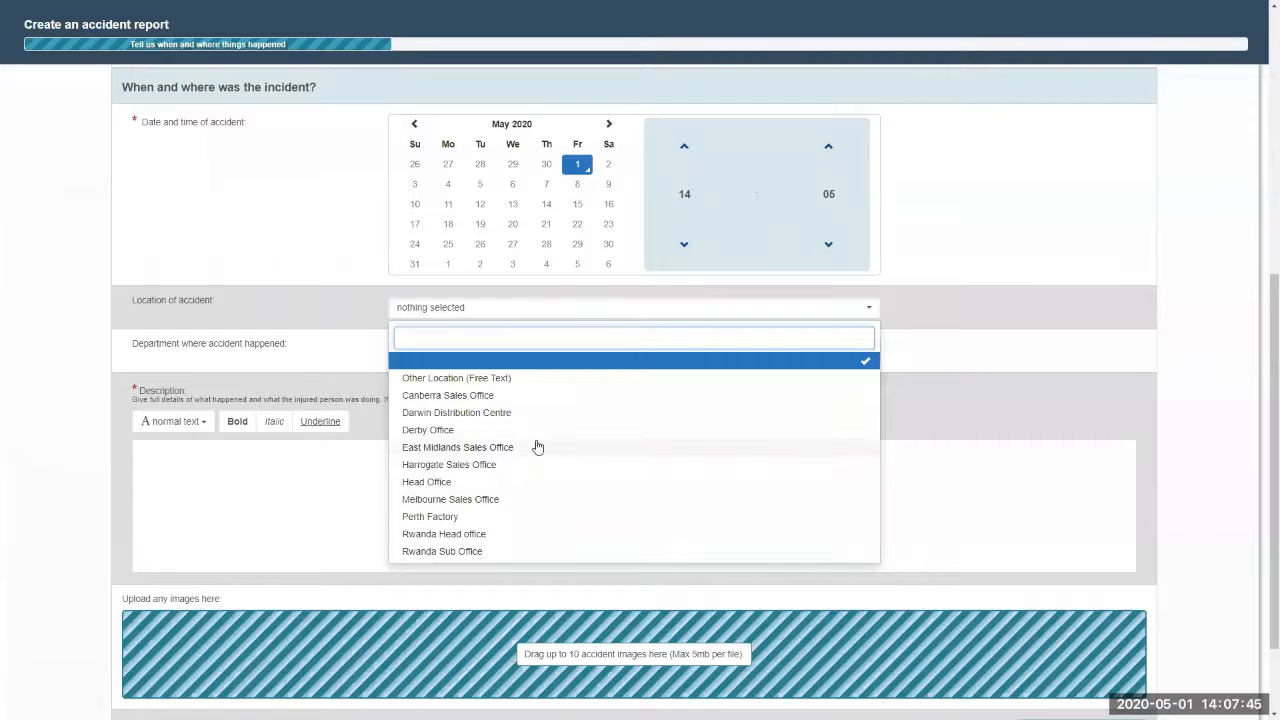
{"action": "left_click", "coordinate": [497, 381]}
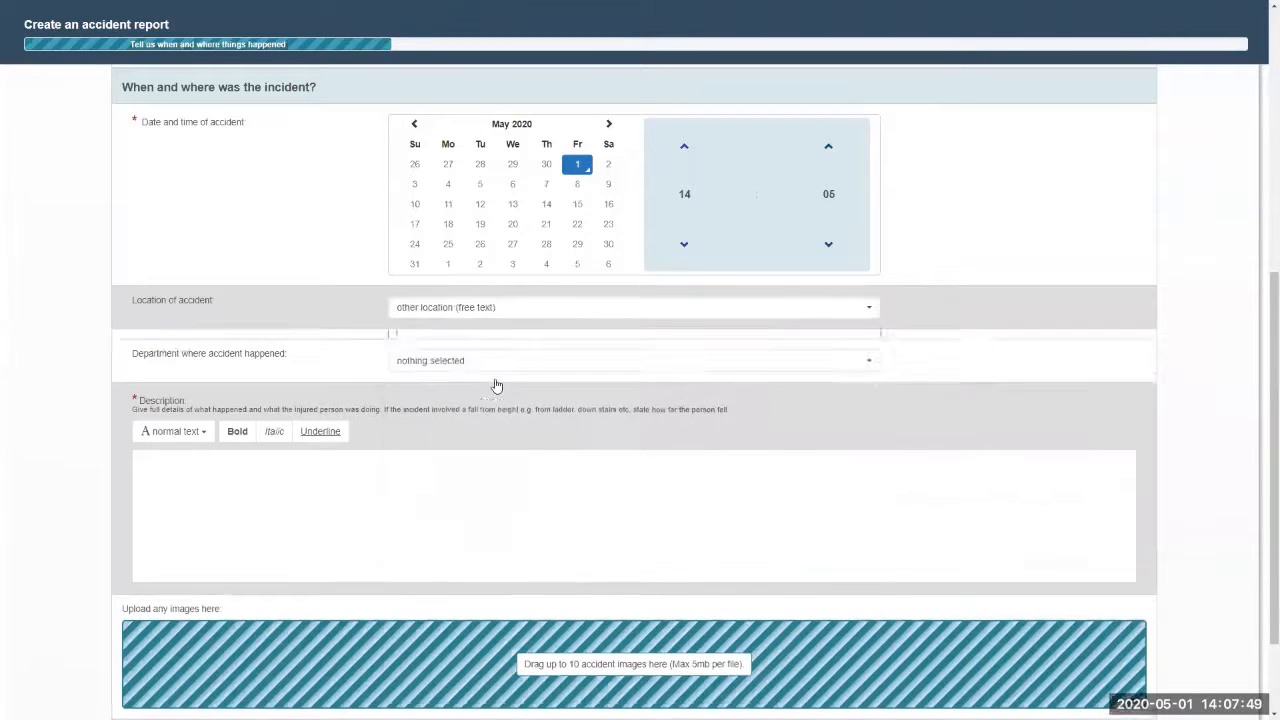
{"action": "left_click", "coordinate": [456, 352]}
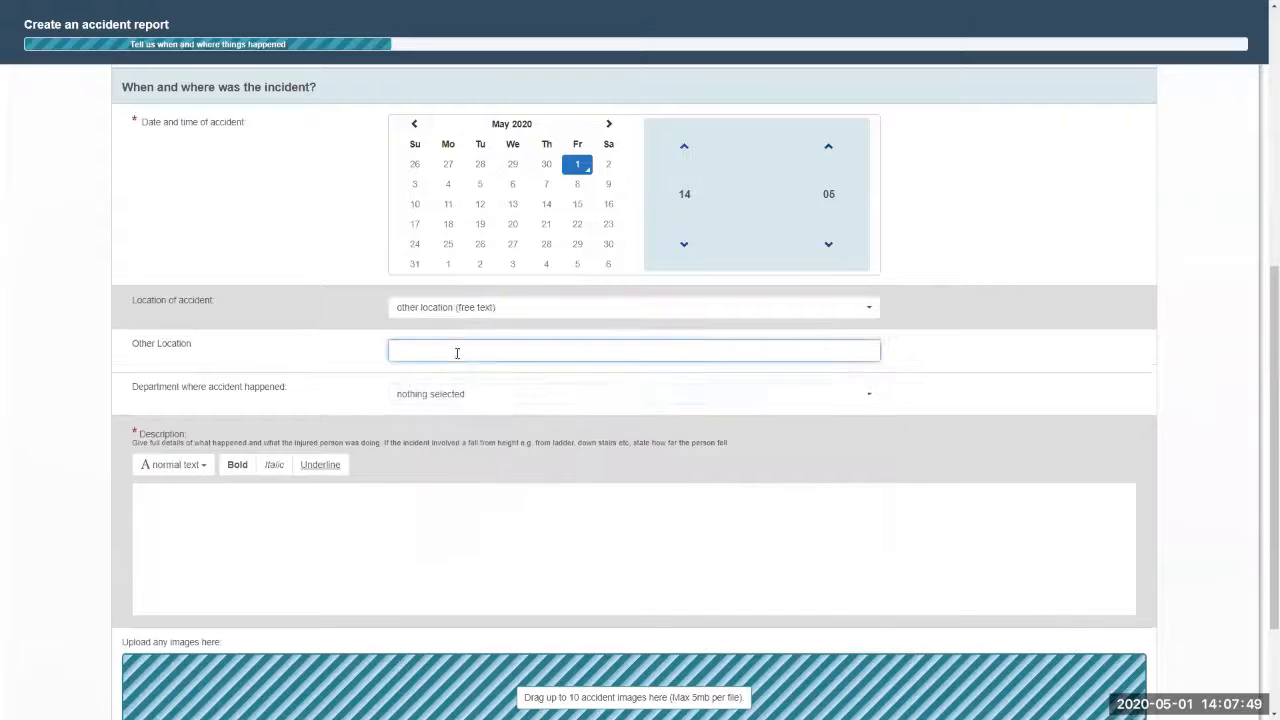
Set the accident location to Harrogate Sales Office and the department where it happened to Post production.
{"action": "left_click", "coordinate": [503, 310]}
{"action": "left_click", "coordinate": [443, 463]}
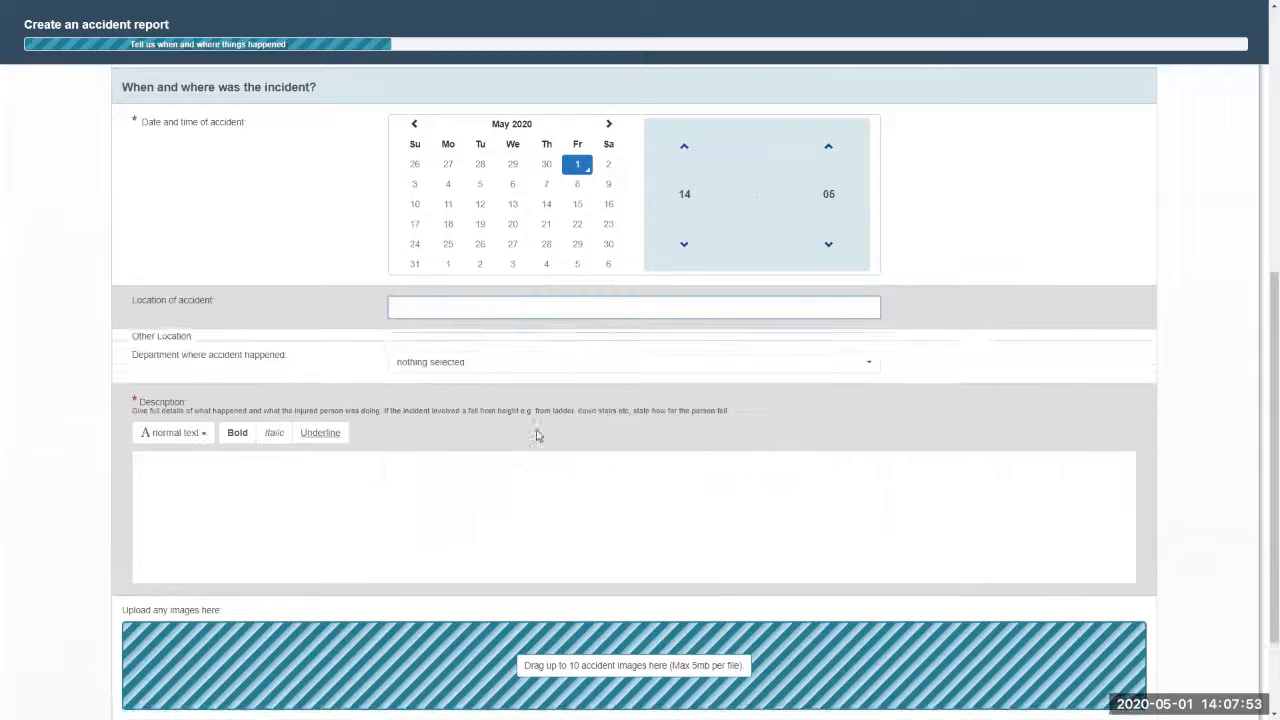
{"action": "left_click", "coordinate": [465, 352]}
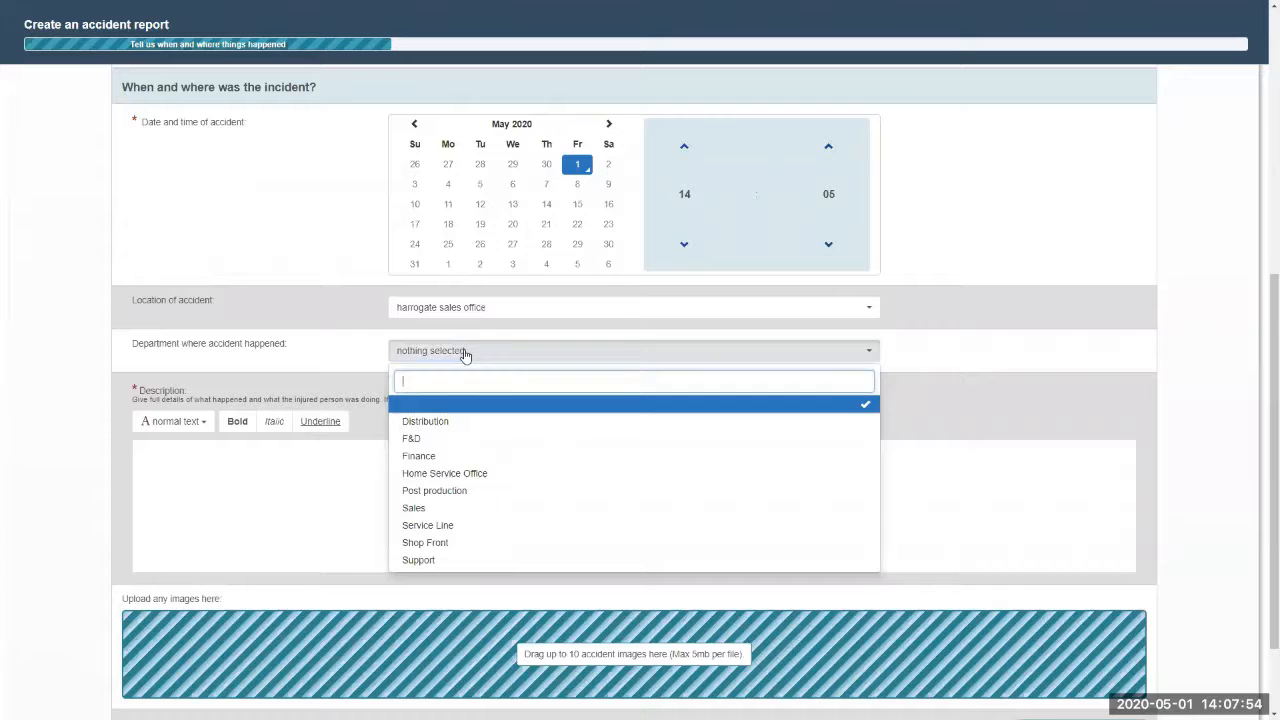
{"action": "left_click", "coordinate": [442, 491]}
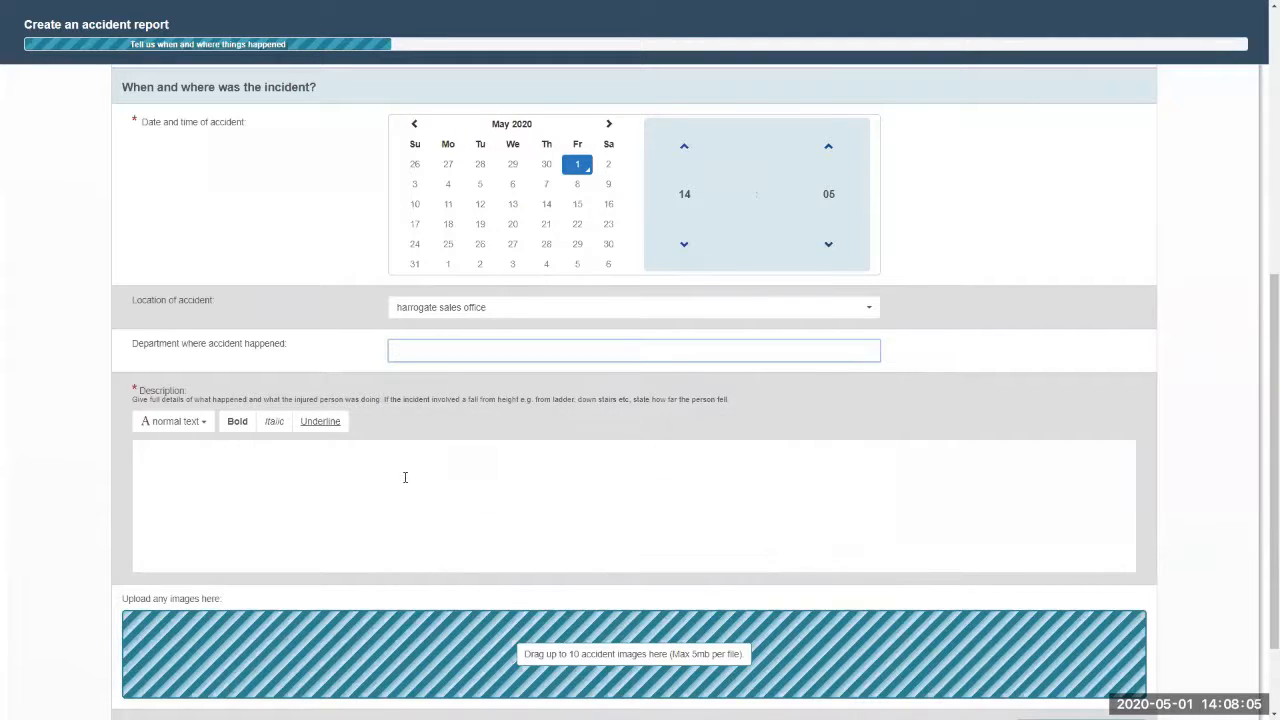
Enter "Slip" as the accident description and continue to the section on injuries, treatments and absence.
{"action": "left_click", "coordinate": [405, 477]}
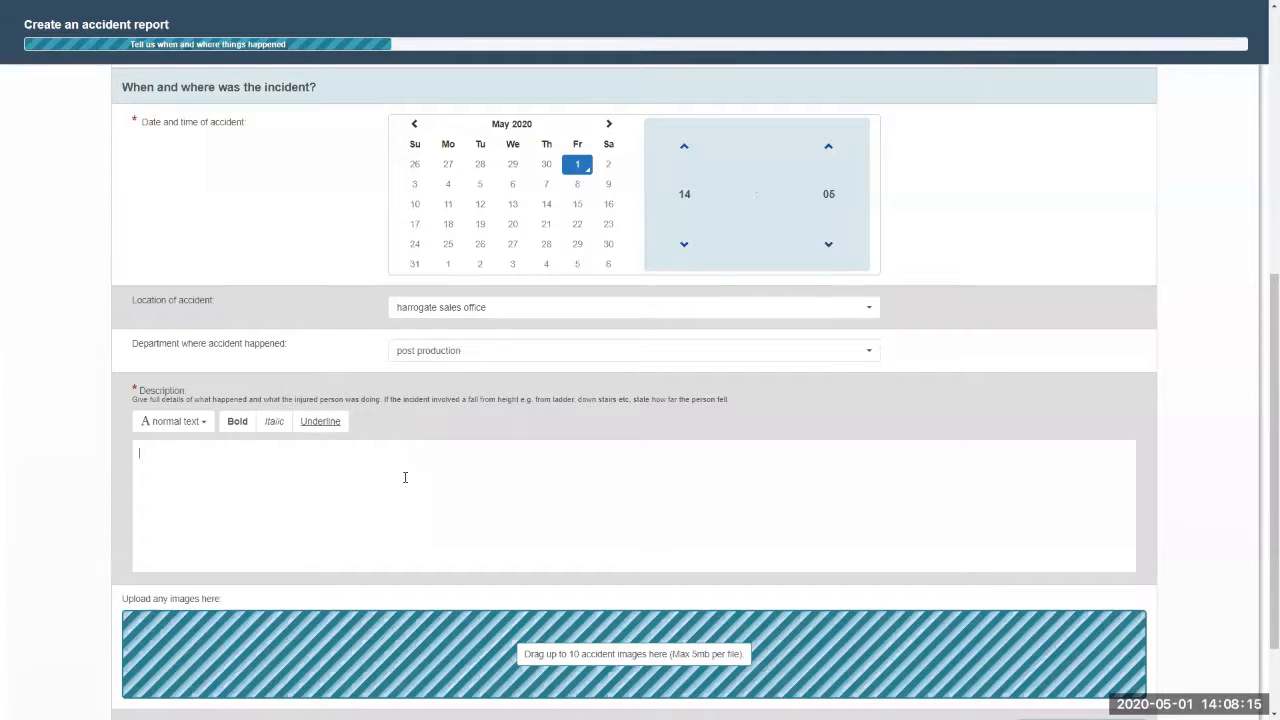
{"action": "type", "text": "p"}
{"action": "scroll", "coordinate": [656, 493], "scroll_direction": "down", "scroll_amount": 2}
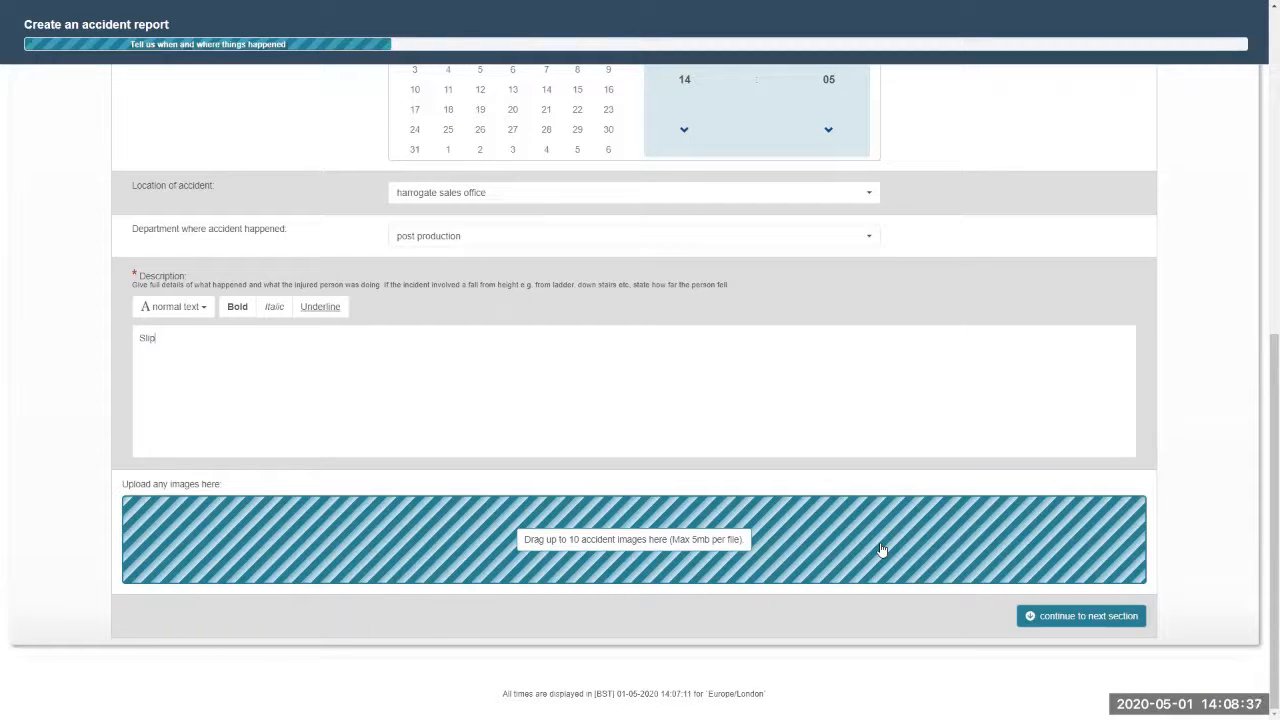
{"action": "left_click", "coordinate": [1087, 617]}
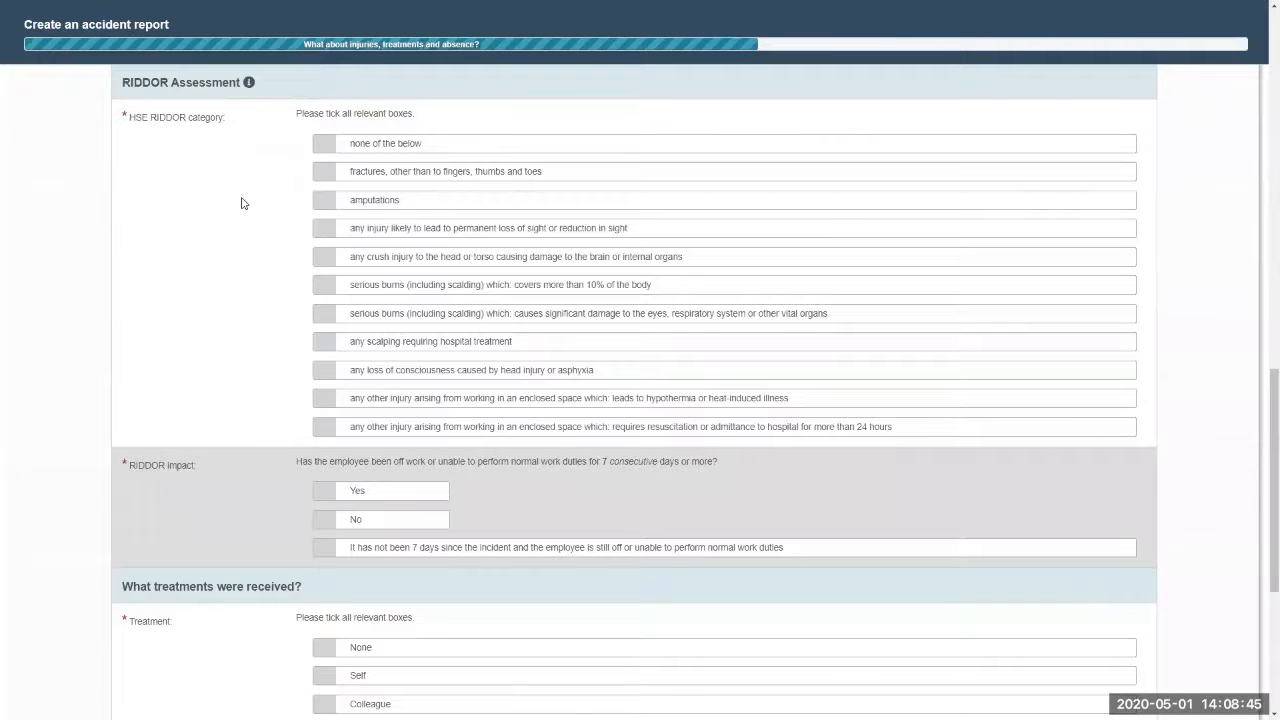
{"action": "left_click", "coordinate": [324, 175]}
{"action": "left_click", "coordinate": [324, 229]}
{"action": "left_click", "coordinate": [325, 313]}
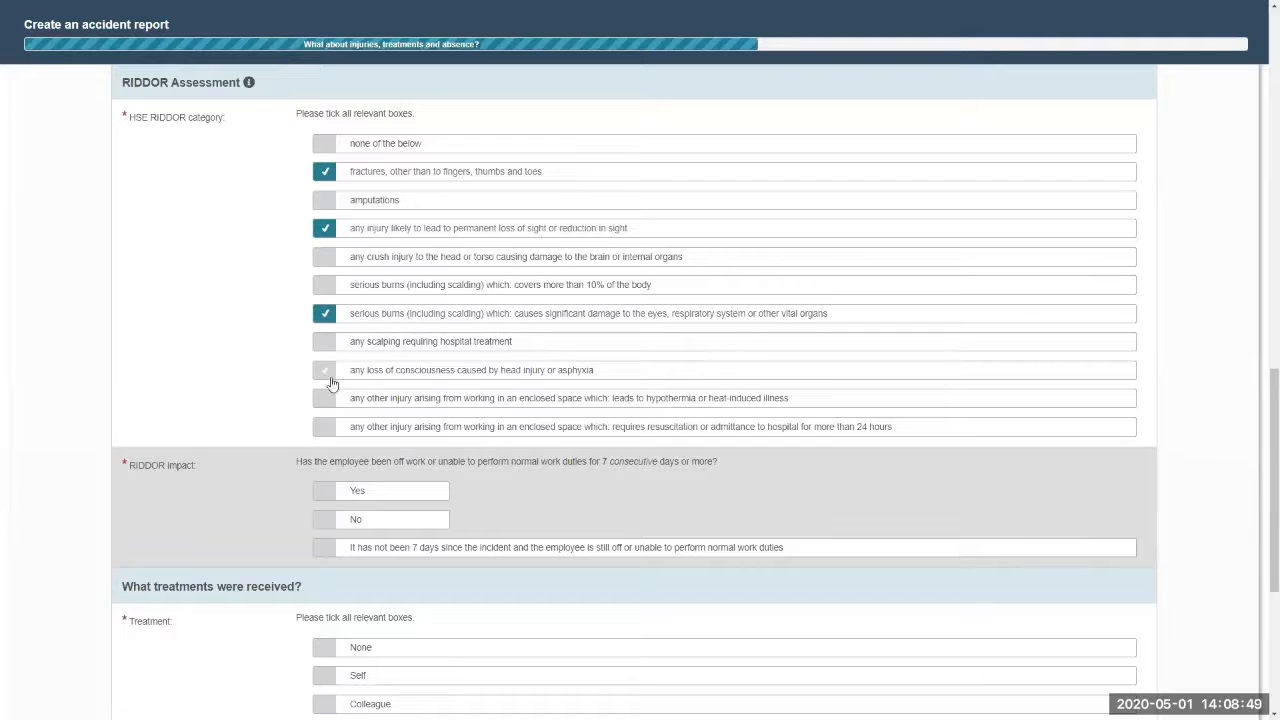
{"action": "left_click", "coordinate": [327, 399]}
{"action": "left_click", "coordinate": [322, 148]}
Mark amputations and head or torso crush injury as RIDDOR categories, and set the impact to not yet 7 days since the incident.
{"action": "left_click", "coordinate": [324, 200]}
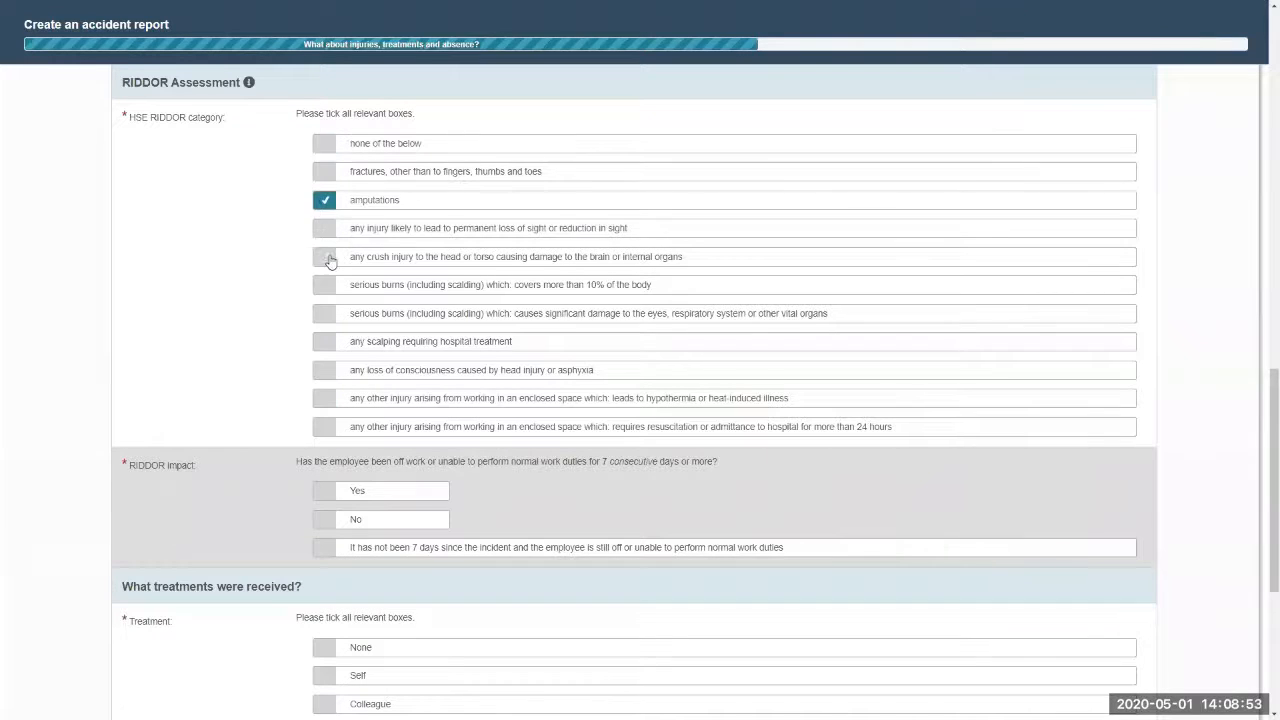
{"action": "left_click", "coordinate": [326, 258]}
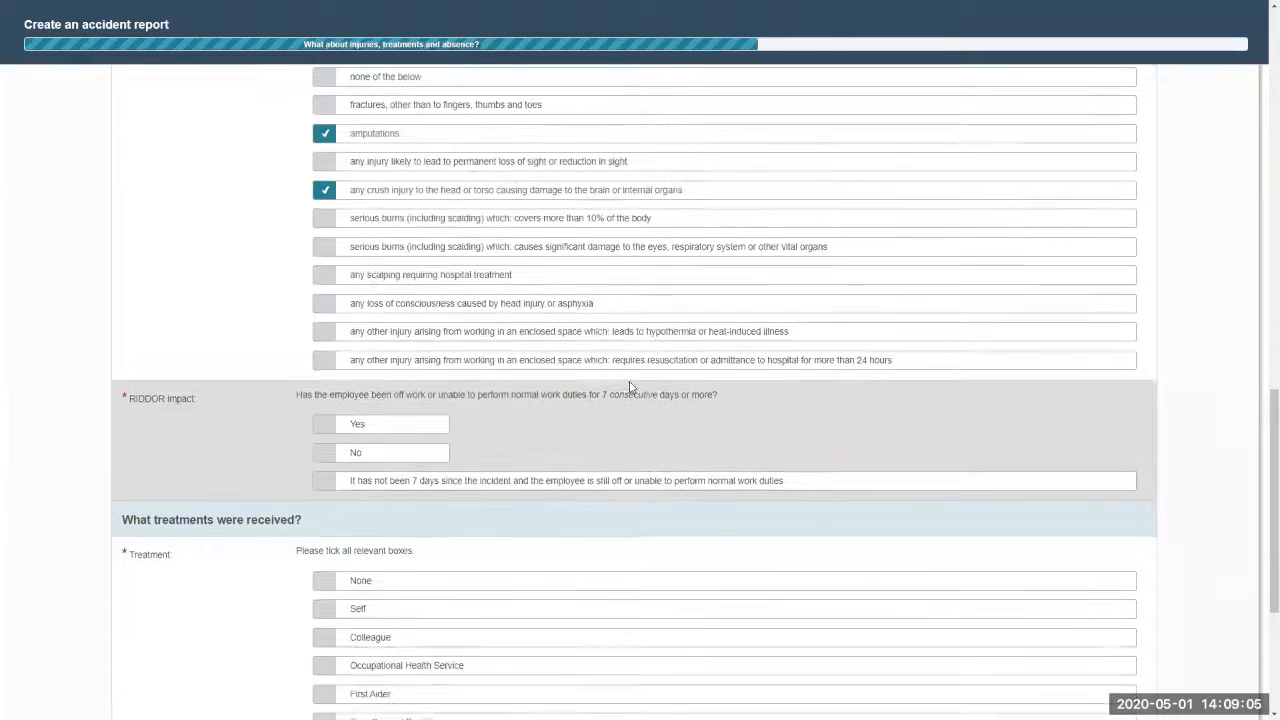
{"action": "scroll", "coordinate": [630, 387], "scroll_direction": "down", "scroll_amount": 1}
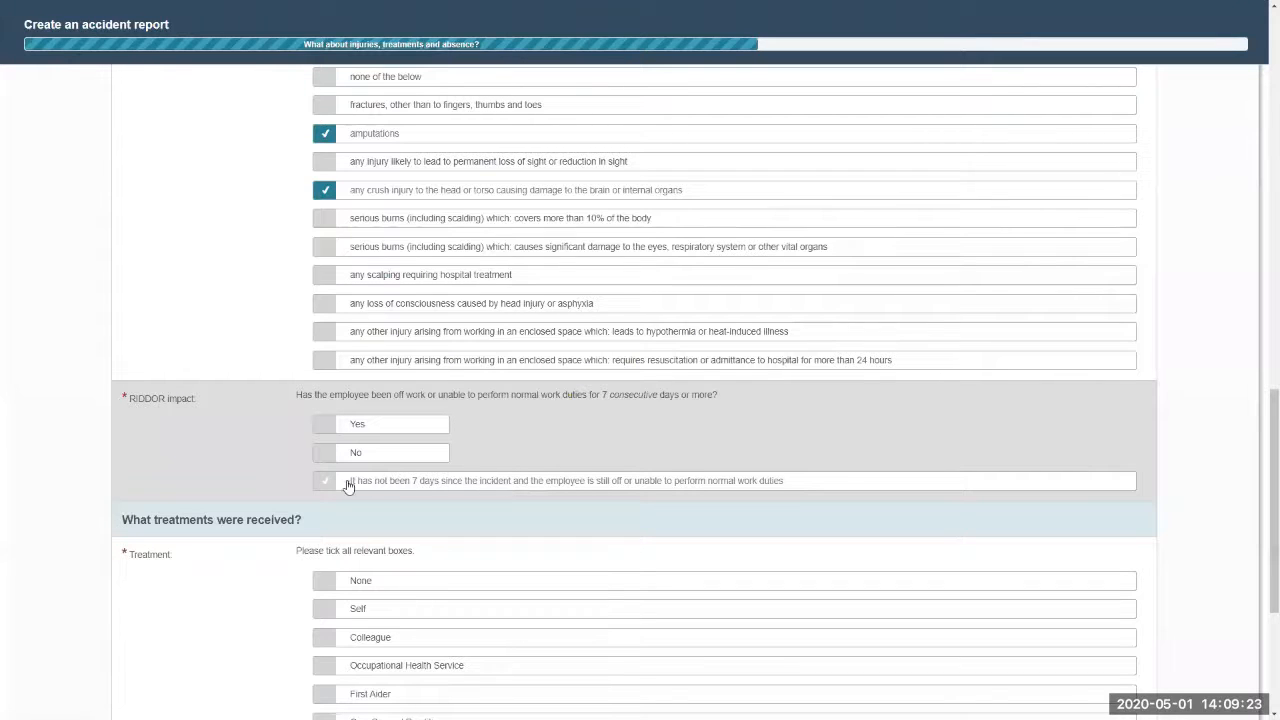
{"action": "left_click", "coordinate": [505, 482]}
{"action": "scroll", "coordinate": [511, 514], "scroll_direction": "down", "scroll_amount": 3}
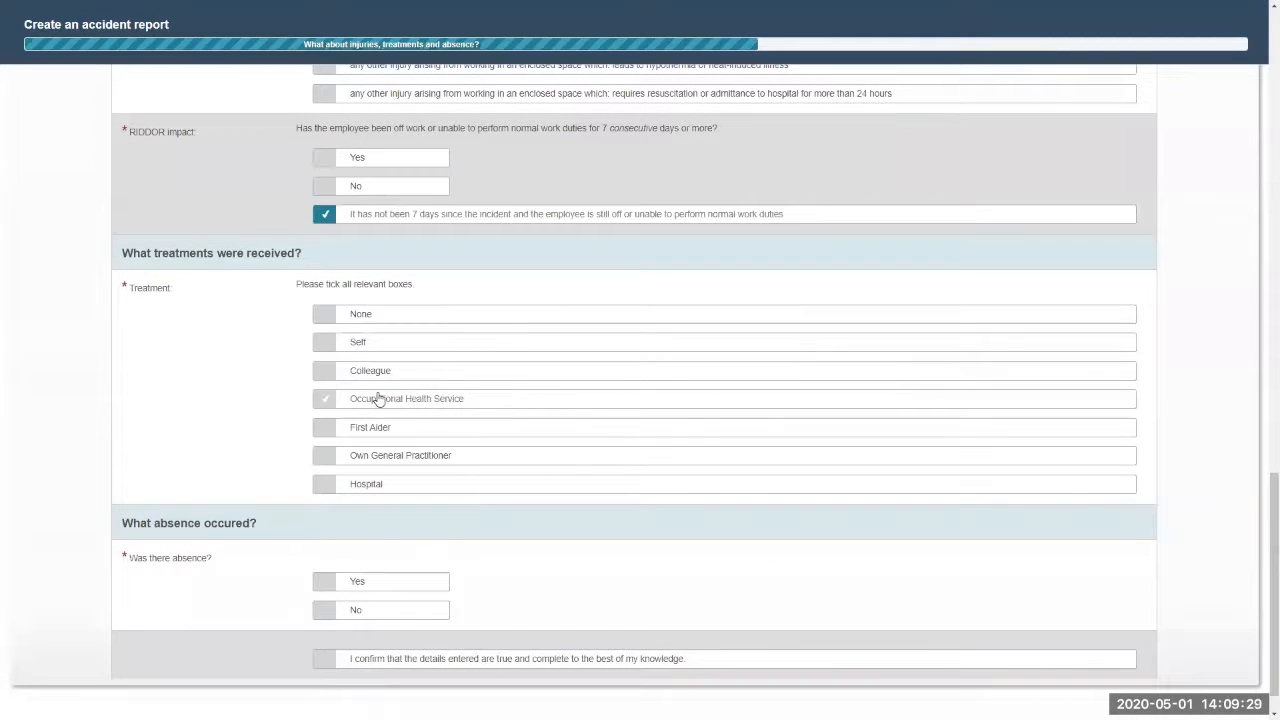
Record Self, Colleague and First Aider as the treatments received in the accident report.
{"action": "left_click", "coordinate": [323, 344]}
{"action": "left_click", "coordinate": [323, 376]}
{"action": "left_click", "coordinate": [326, 431]}
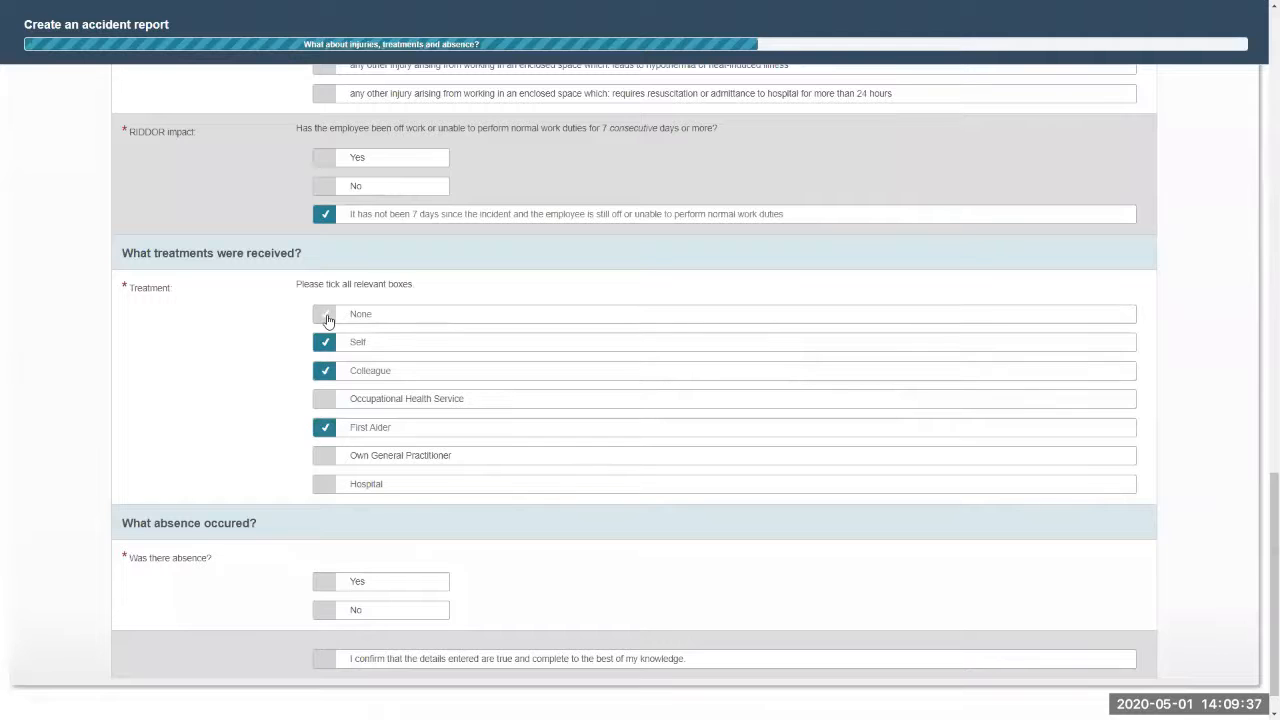
Record that there was absence, that the employee is back at work, and that they were absent for 2 days.
{"action": "scroll", "coordinate": [328, 364], "scroll_direction": "down", "scroll_amount": 1}
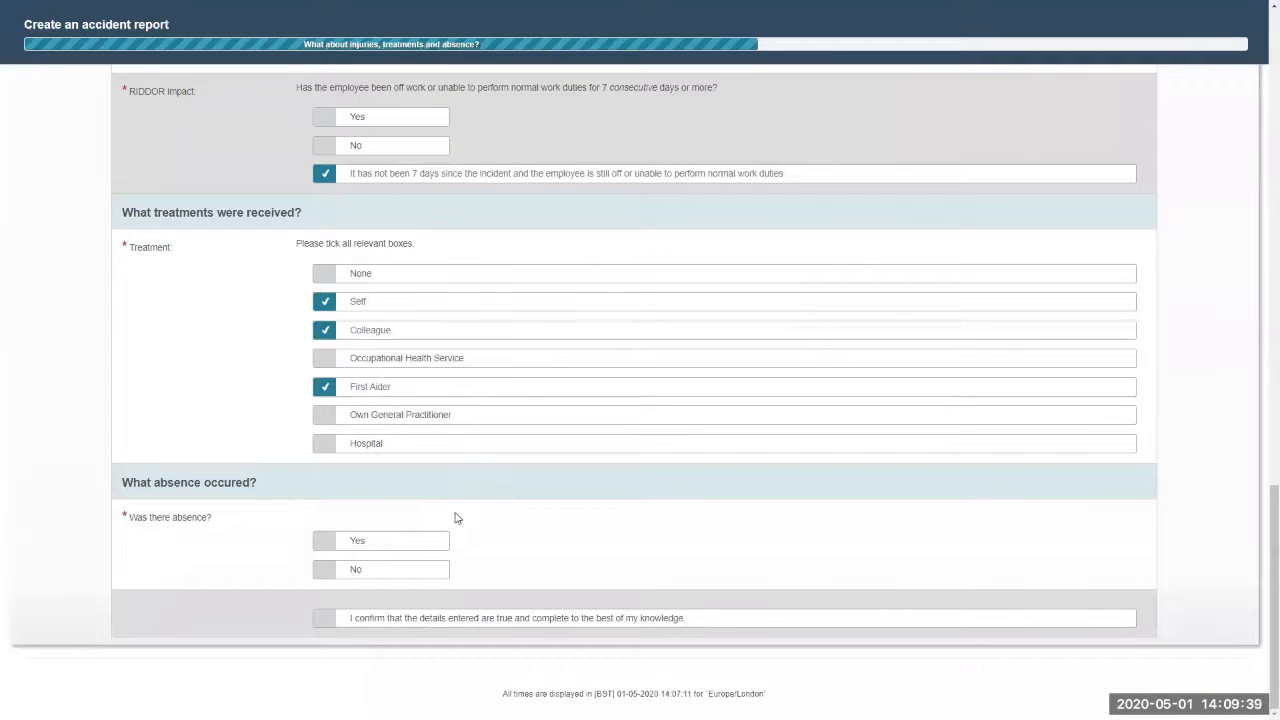
{"action": "left_click", "coordinate": [328, 546]}
{"action": "scroll", "coordinate": [327, 558], "scroll_direction": "down", "scroll_amount": 1}
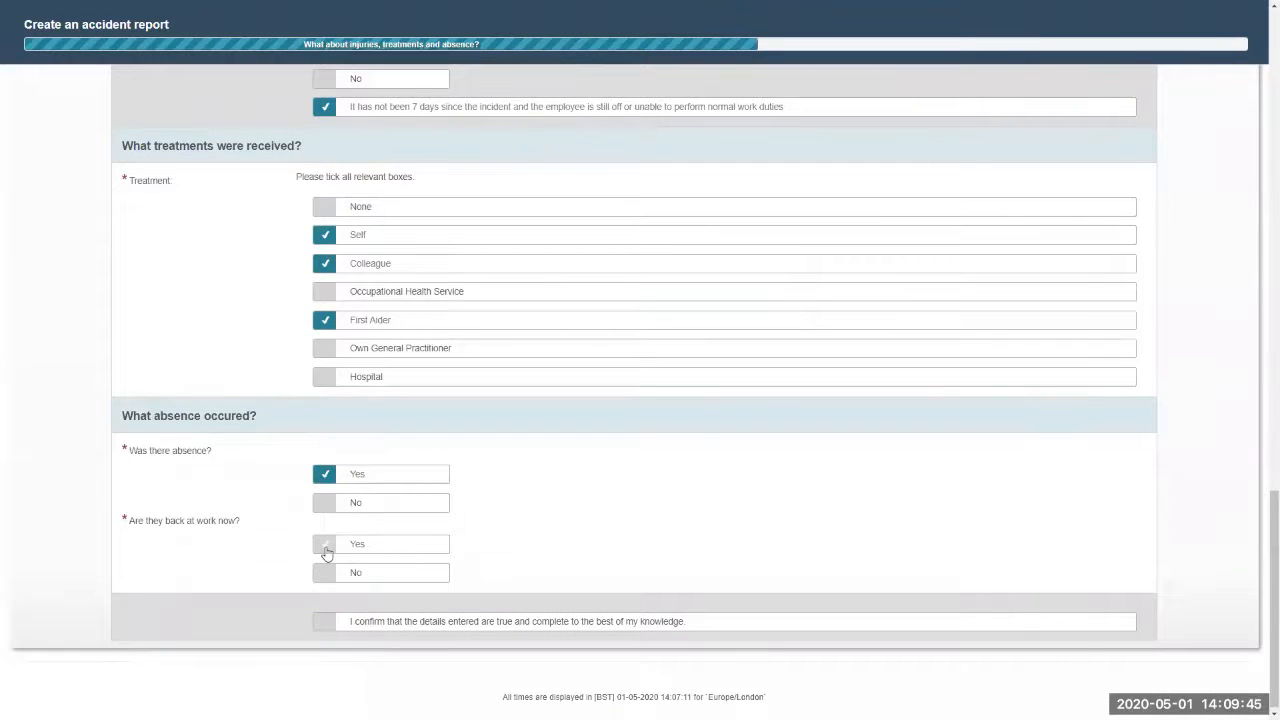
{"action": "left_click", "coordinate": [326, 545]}
{"action": "left_click", "coordinate": [330, 610]}
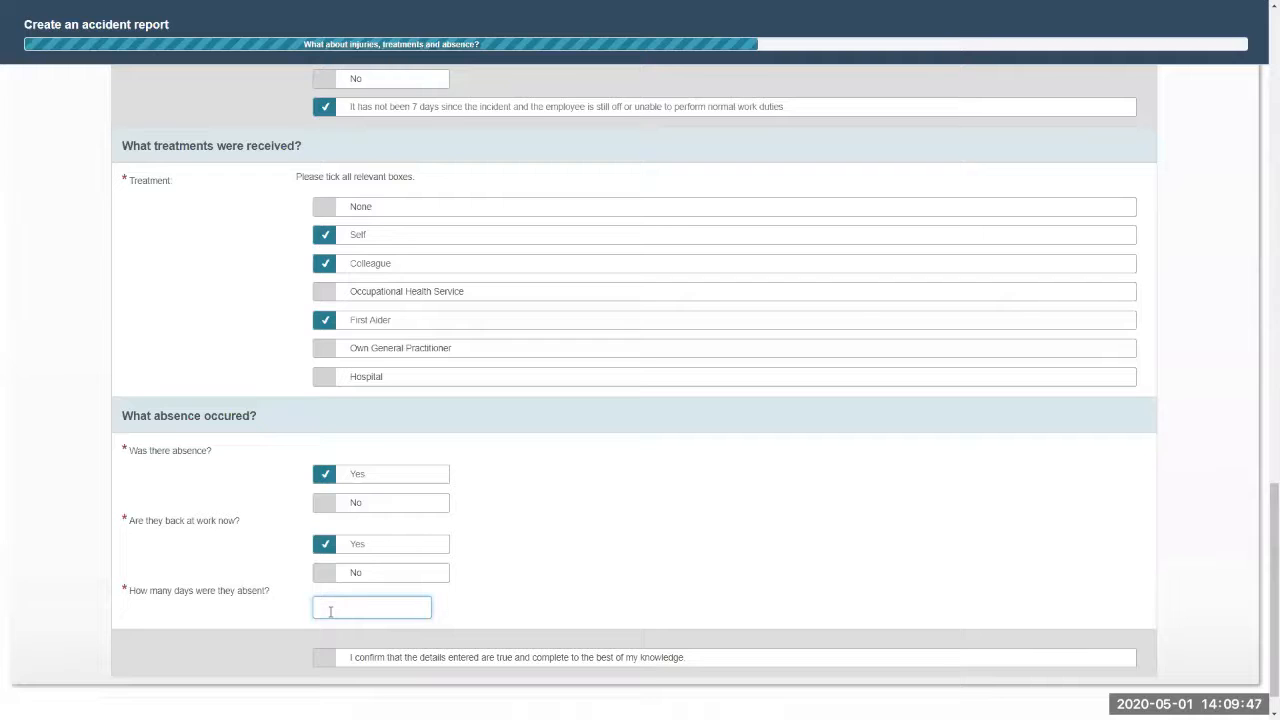
{"action": "type", "text": "2"}
Confirm that the entered details are true and complete, and create the accident report without printing it.
{"action": "scroll", "coordinate": [569, 581], "scroll_direction": "down", "scroll_amount": 1}
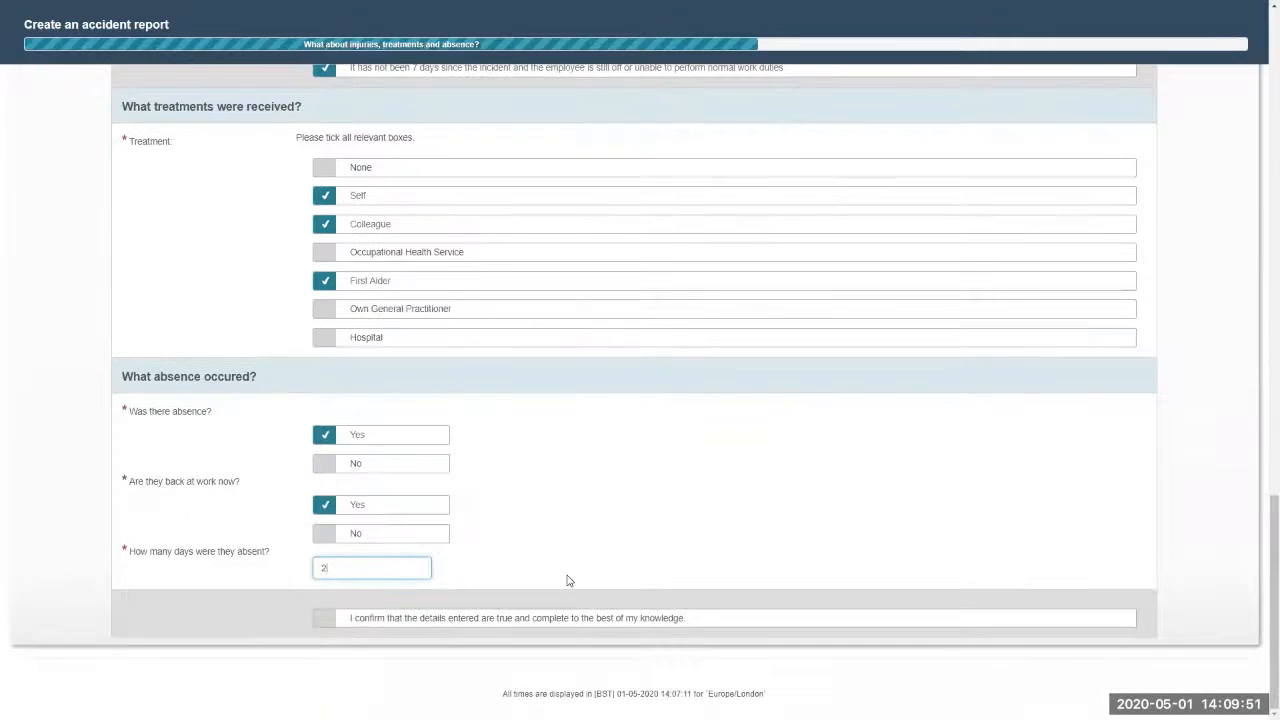
{"action": "left_click", "coordinate": [324, 618]}
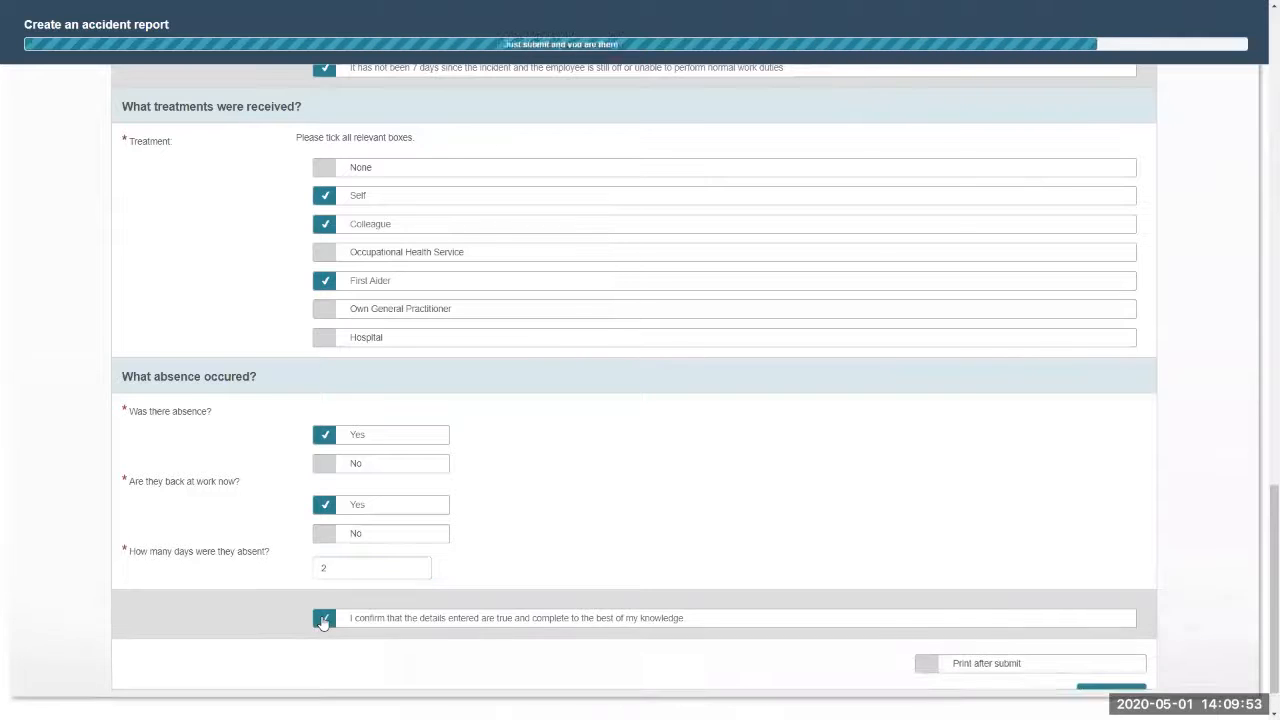
{"action": "scroll", "coordinate": [860, 595], "scroll_direction": "down", "scroll_amount": 1}
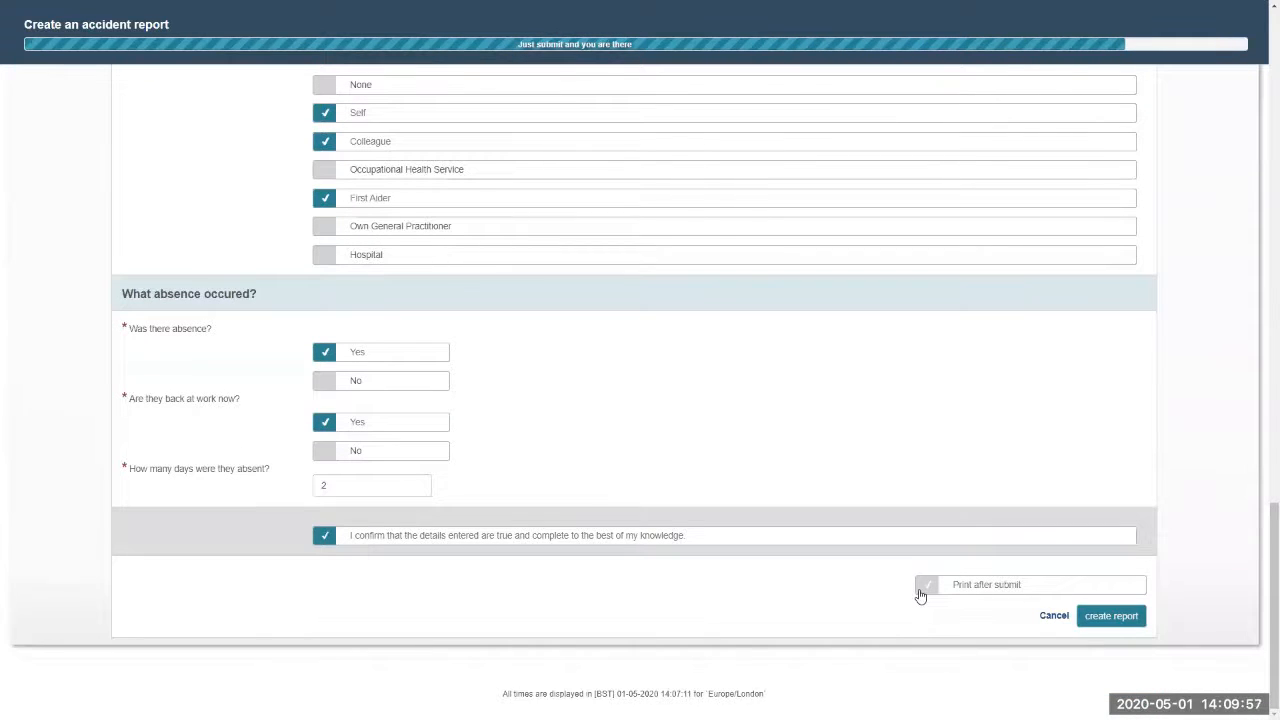
{"action": "left_click", "coordinate": [1108, 617]}
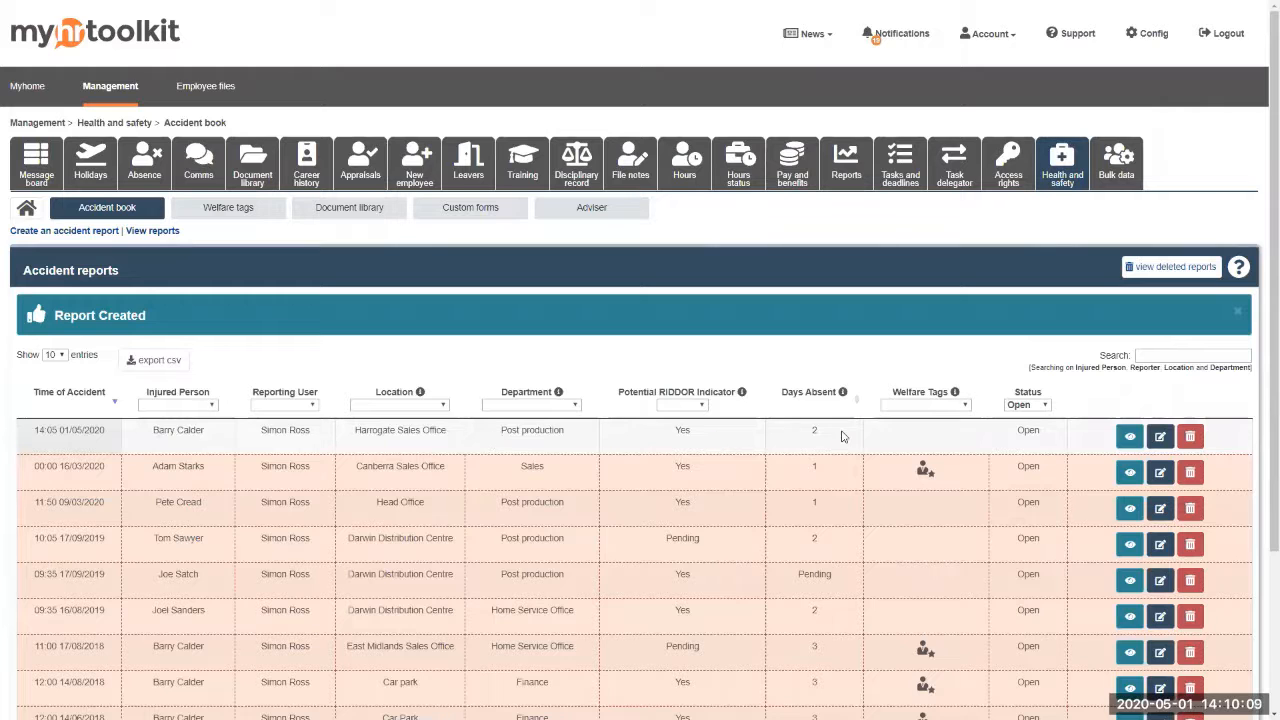
Review the accident reports list and the legend explaining how older accidents are marked.
{"action": "scroll", "coordinate": [829, 486], "scroll_direction": "down", "scroll_amount": 1}
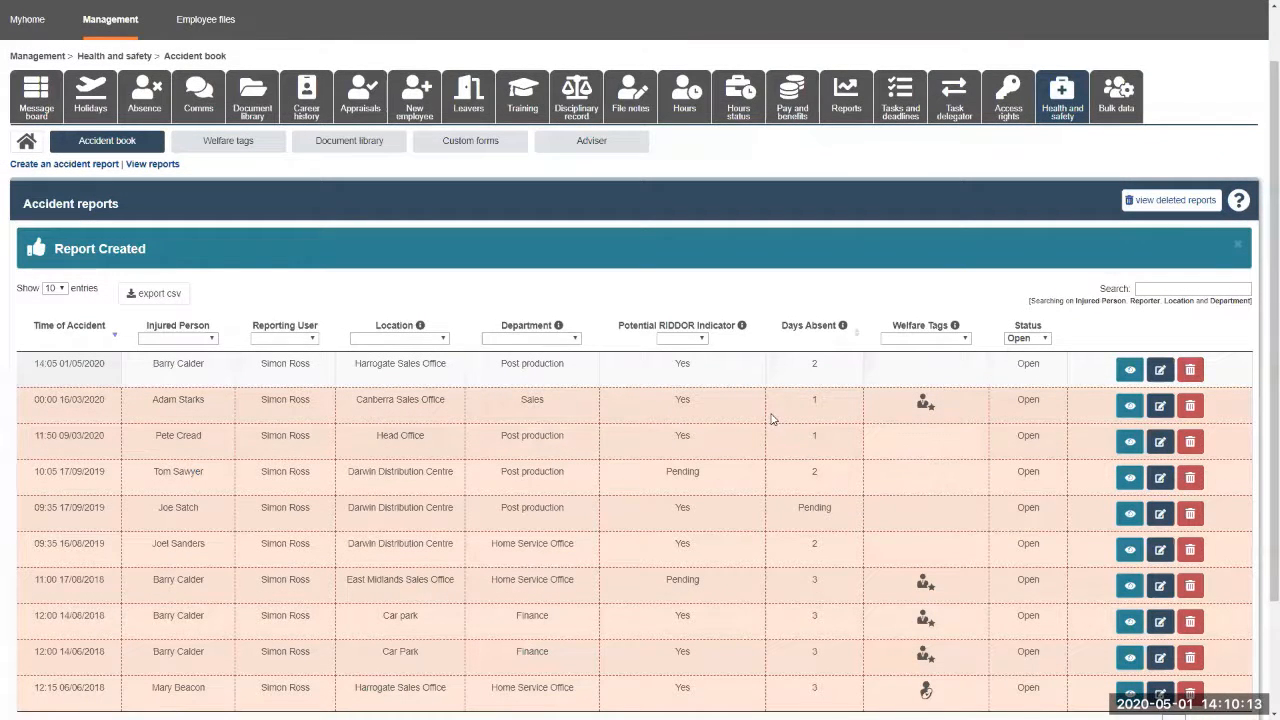
{"action": "scroll", "coordinate": [771, 420], "scroll_direction": "down", "scroll_amount": 2}
{"action": "mouse_move", "coordinate": [178, 632]}
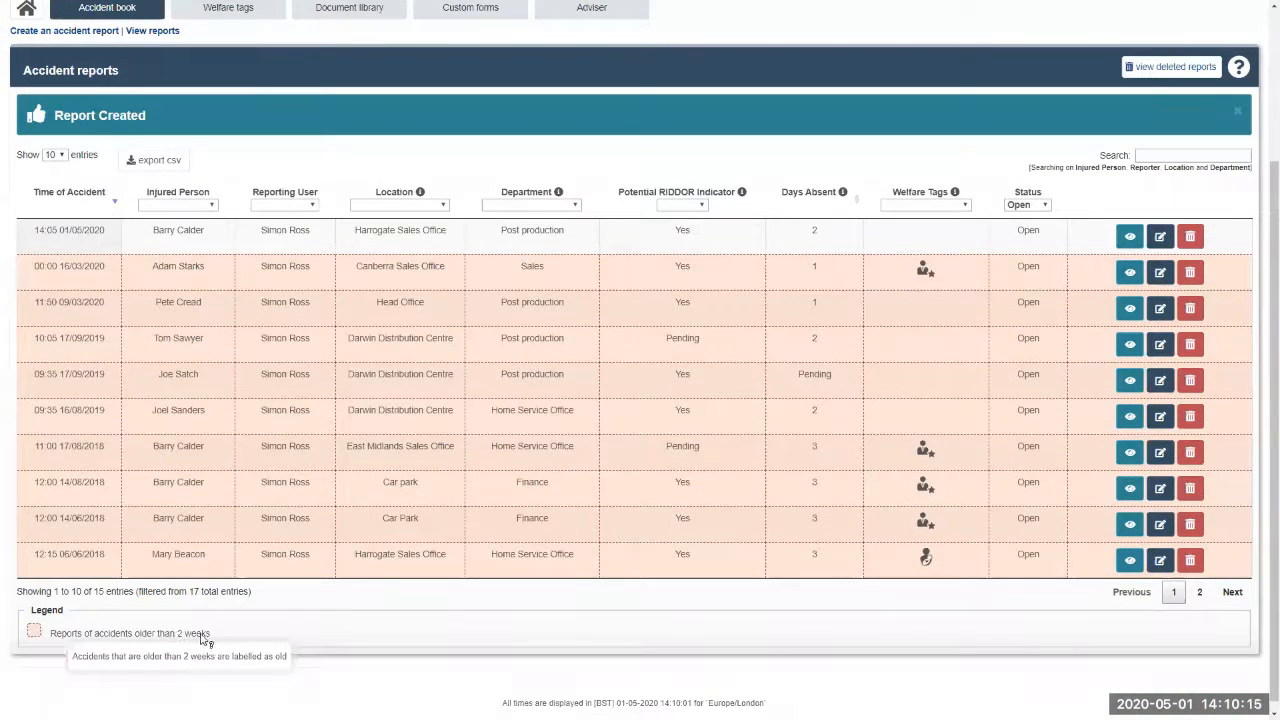
{"action": "scroll", "coordinate": [680, 443], "scroll_direction": "up", "scroll_amount": 2}
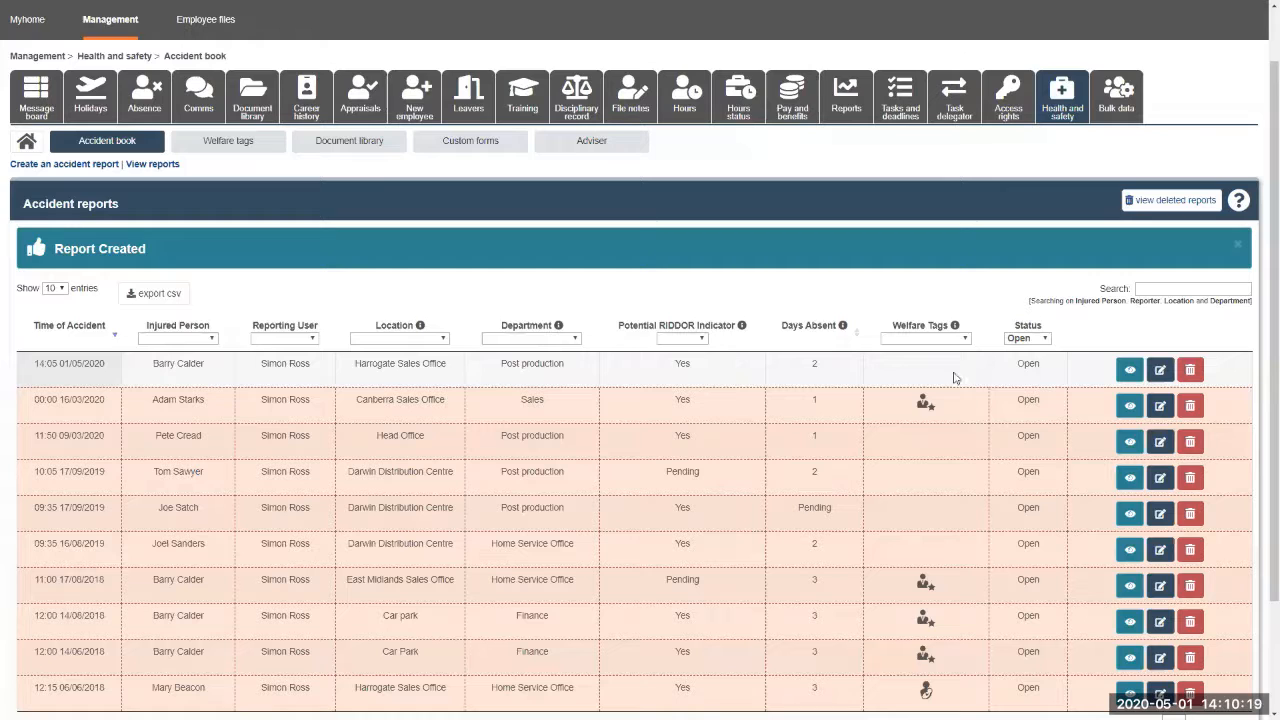
View the newest accident report and read through its personal details, RIDDOR, treatment and absence sections.
{"action": "left_click", "coordinate": [1130, 371]}
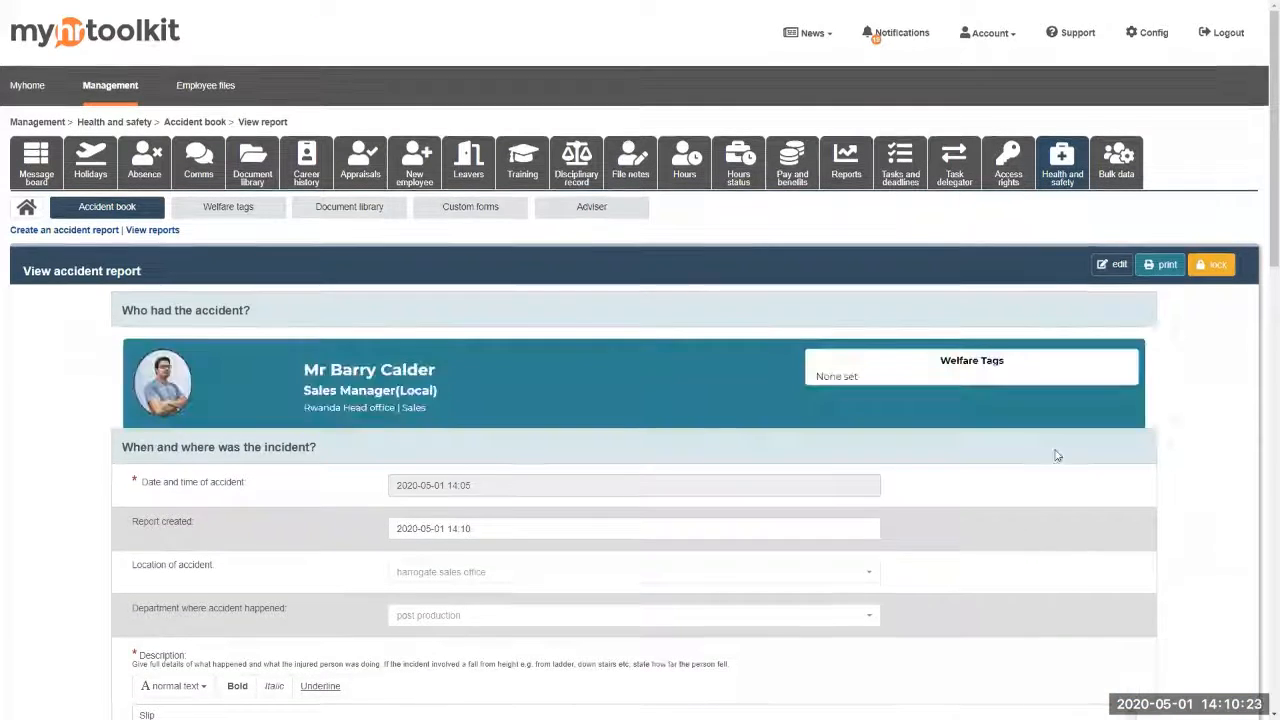
{"action": "scroll", "coordinate": [1010, 451], "scroll_direction": "down", "scroll_amount": 1}
{"action": "scroll", "coordinate": [1187, 495], "scroll_direction": "down", "scroll_amount": 2}
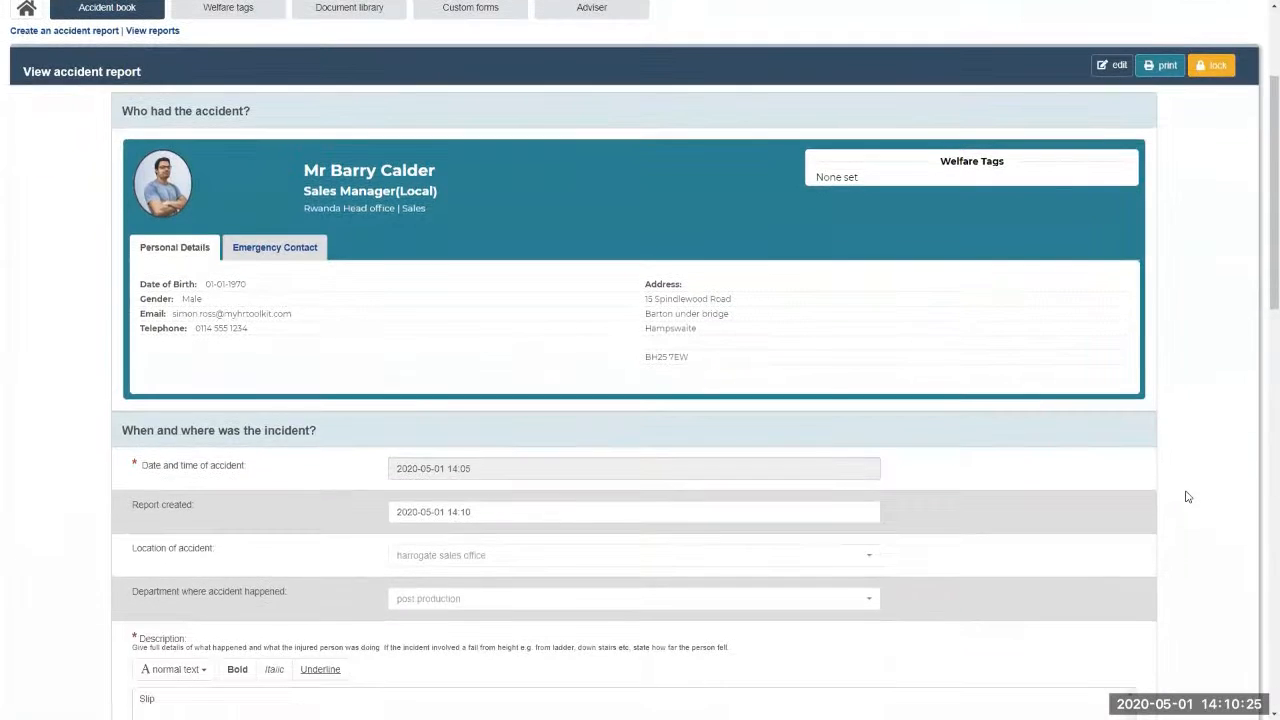
{"action": "scroll", "coordinate": [1186, 492], "scroll_direction": "up", "scroll_amount": 3}
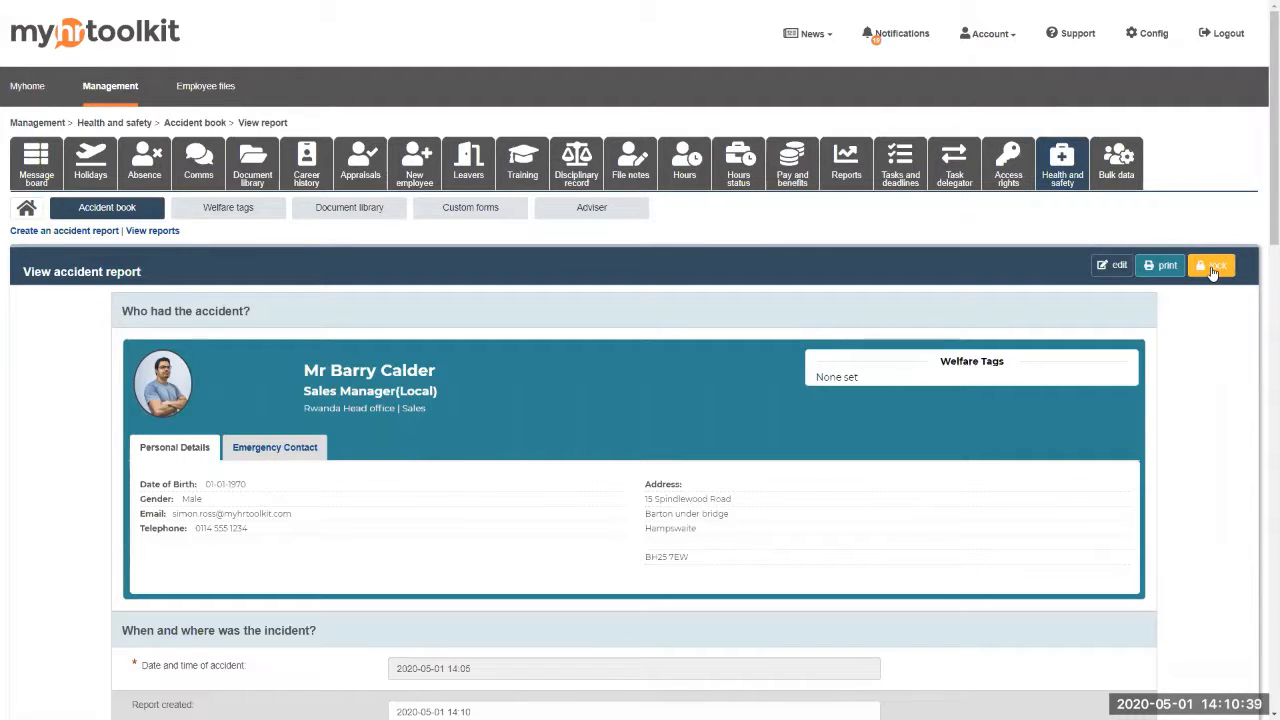
{"action": "scroll", "coordinate": [1200, 400], "scroll_direction": "down", "scroll_amount": 6}
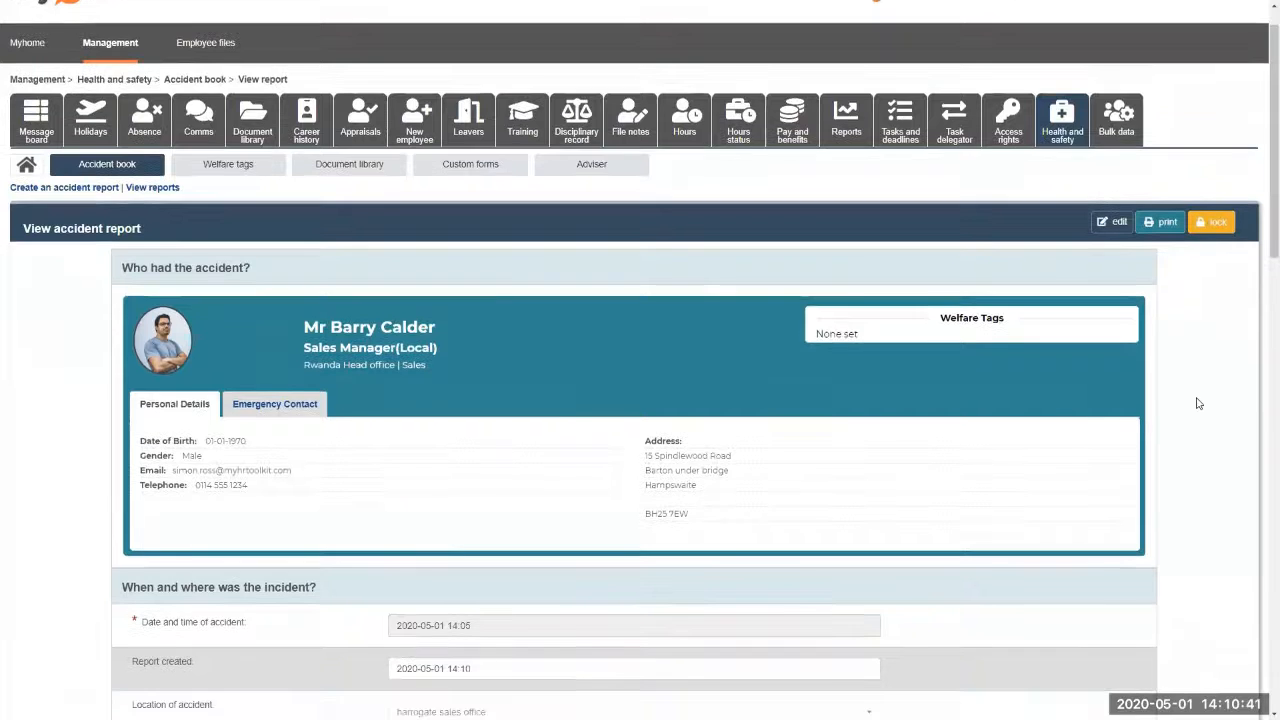
{"action": "scroll", "coordinate": [1199, 403], "scroll_direction": "down", "scroll_amount": 7}
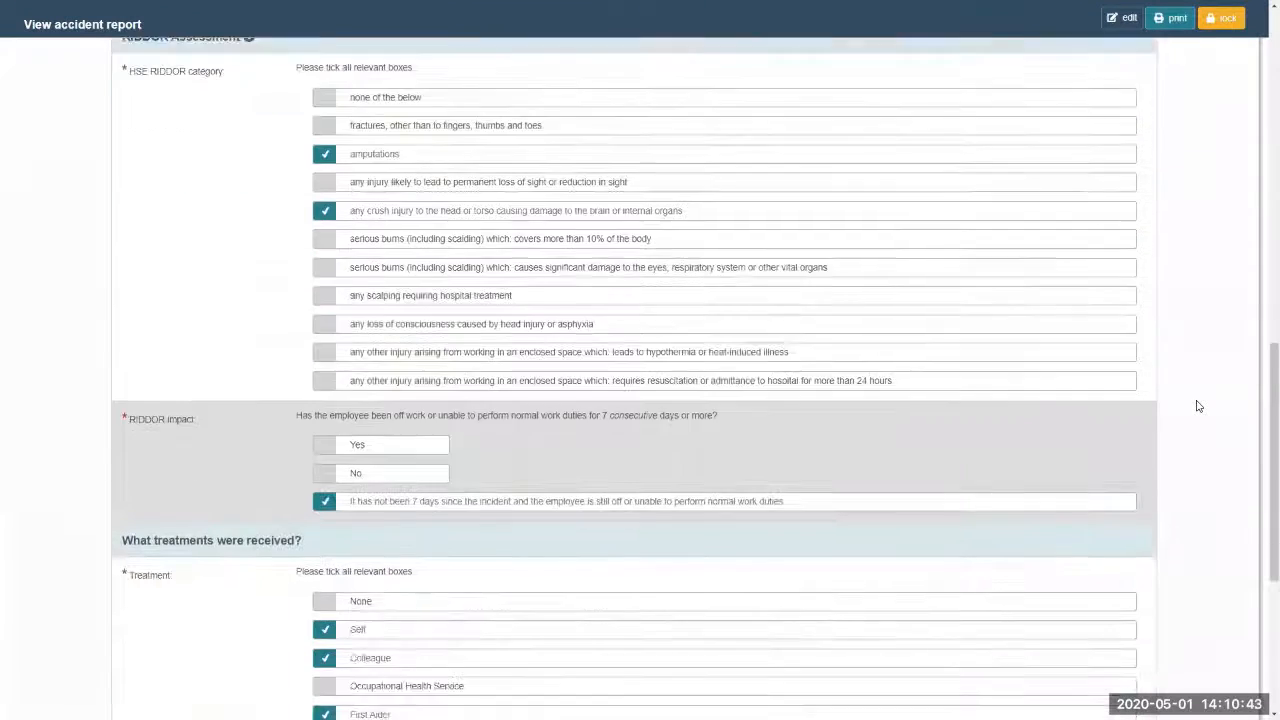
{"action": "scroll", "coordinate": [1199, 406], "scroll_direction": "up", "scroll_amount": 15}
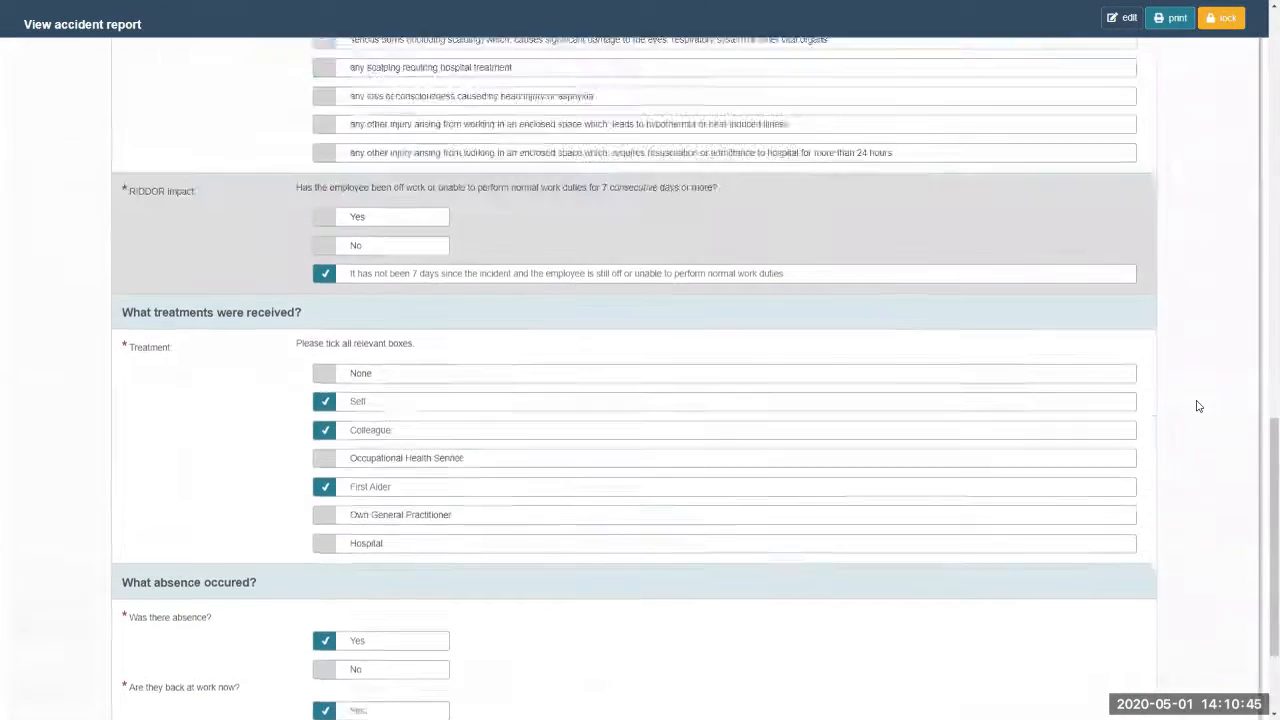
{"action": "scroll", "coordinate": [1199, 406], "scroll_direction": "up", "scroll_amount": 1}
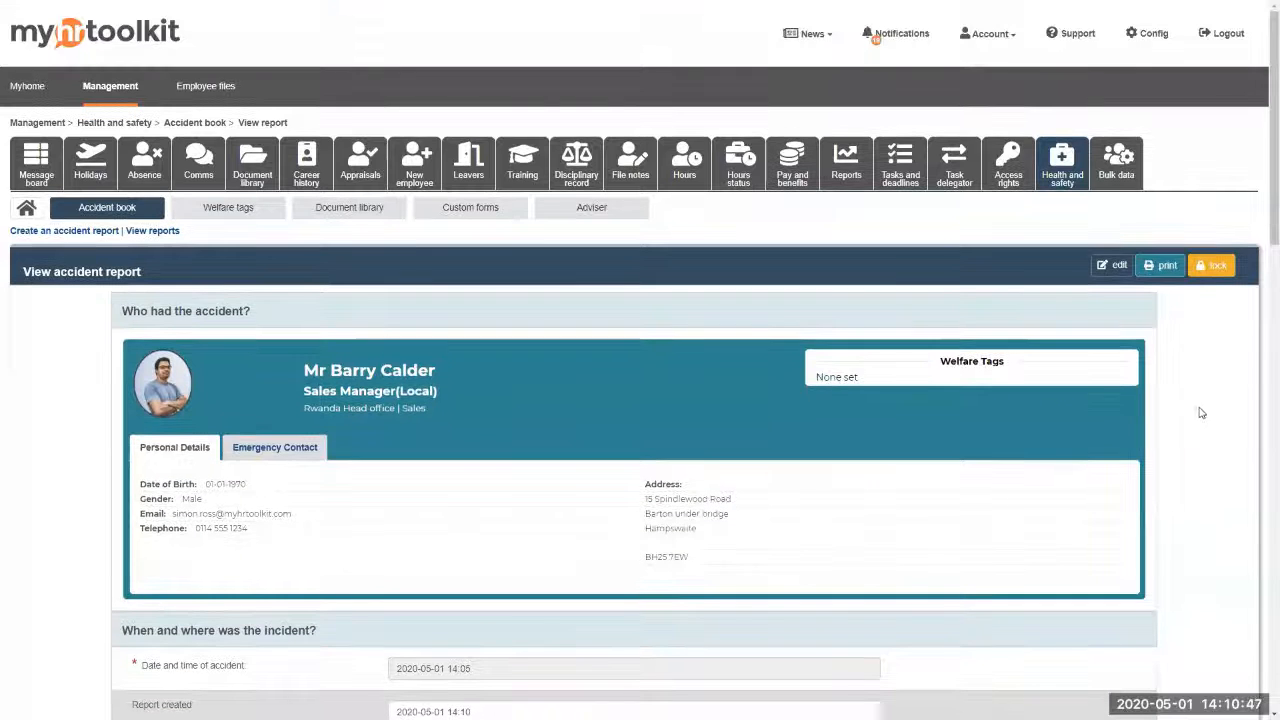
Open the accident report in edit mode and look over the editable date, time, location and department fields.
{"action": "left_click", "coordinate": [1114, 266]}
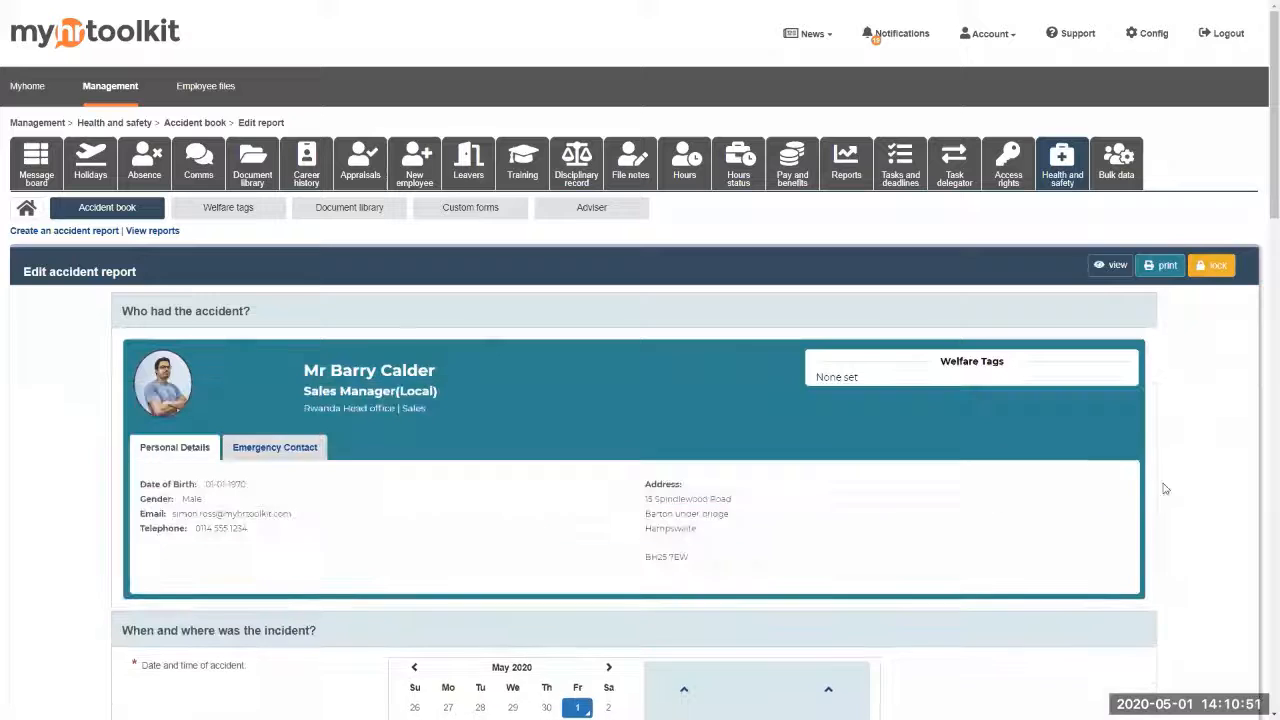
{"action": "scroll", "coordinate": [1165, 440], "scroll_direction": "down", "scroll_amount": 3}
{"action": "scroll", "coordinate": [1200, 443], "scroll_direction": "down", "scroll_amount": 5}
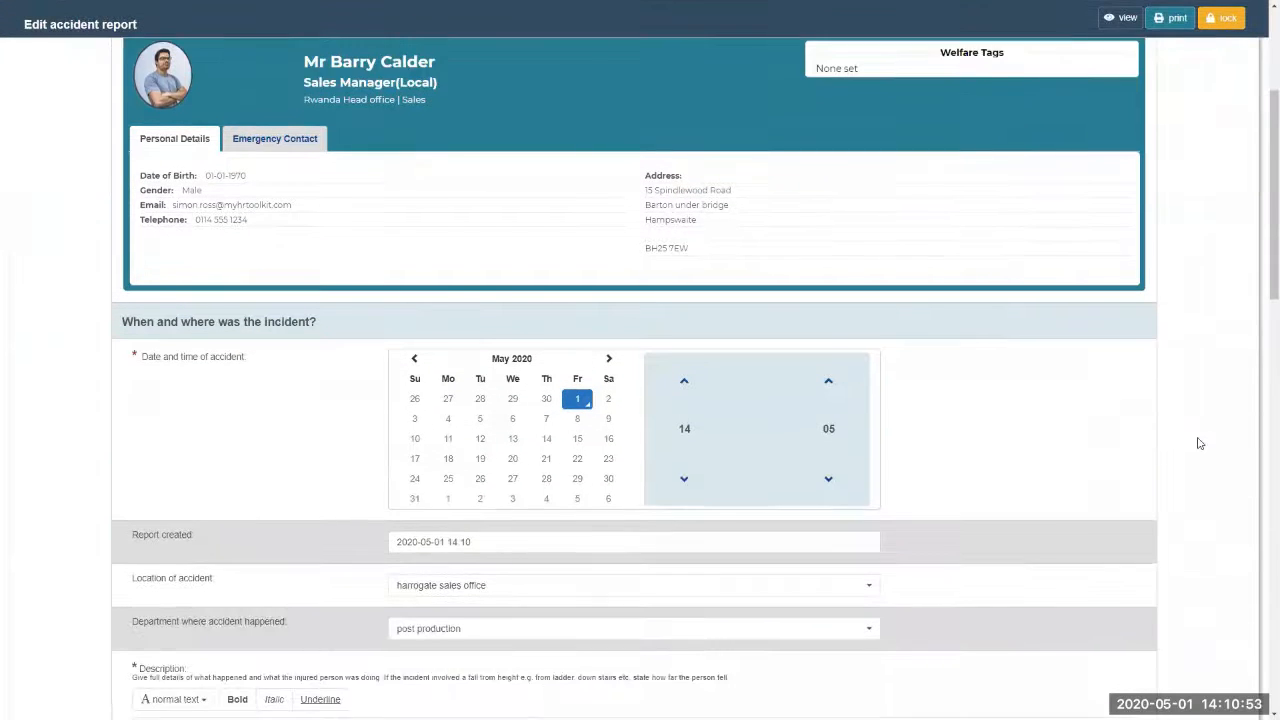
{"action": "scroll", "coordinate": [1199, 441], "scroll_direction": "up", "scroll_amount": 8}
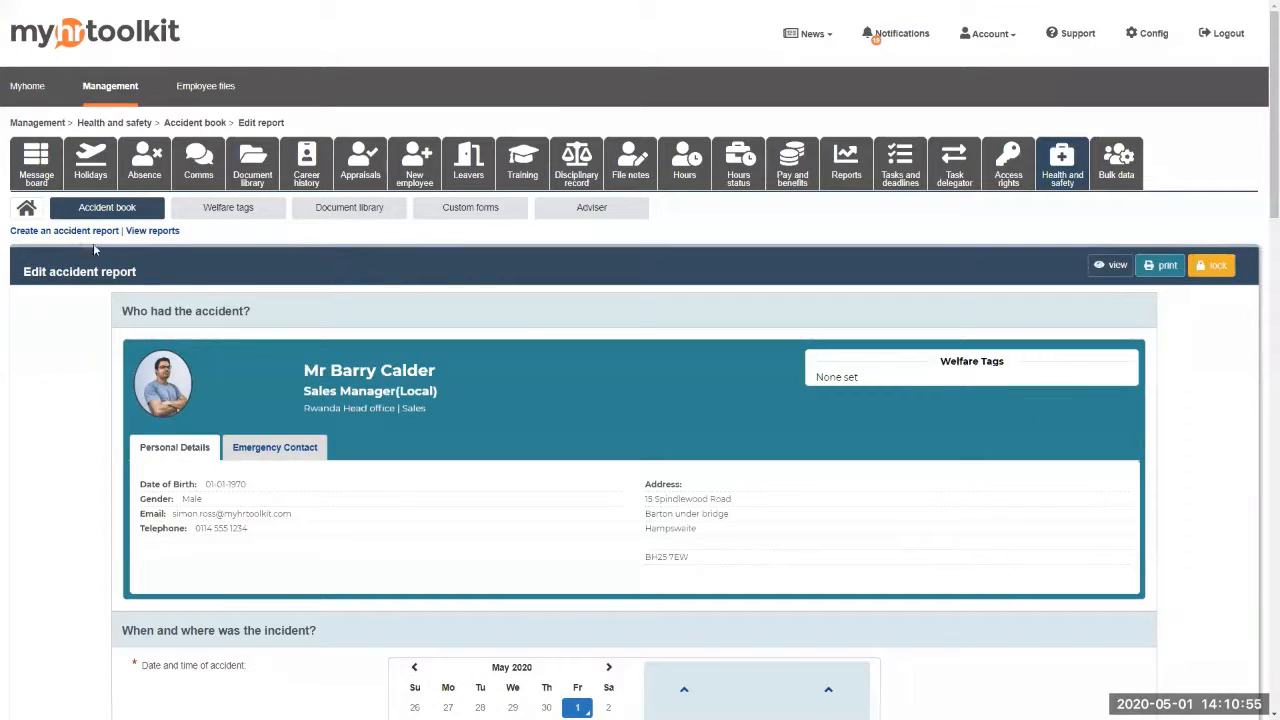
Return to the accident book and look through the listed accident reports.
{"action": "left_click", "coordinate": [86, 212]}
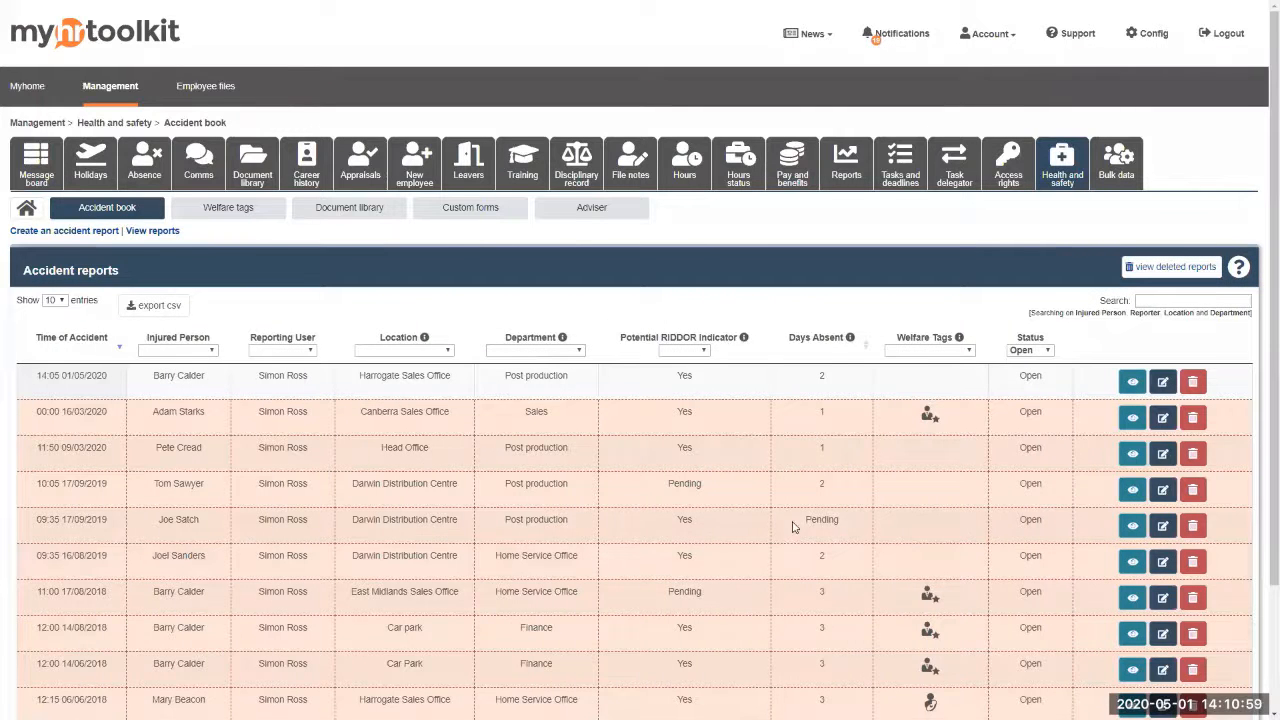
{"action": "scroll", "coordinate": [794, 526], "scroll_direction": "down", "scroll_amount": 2}
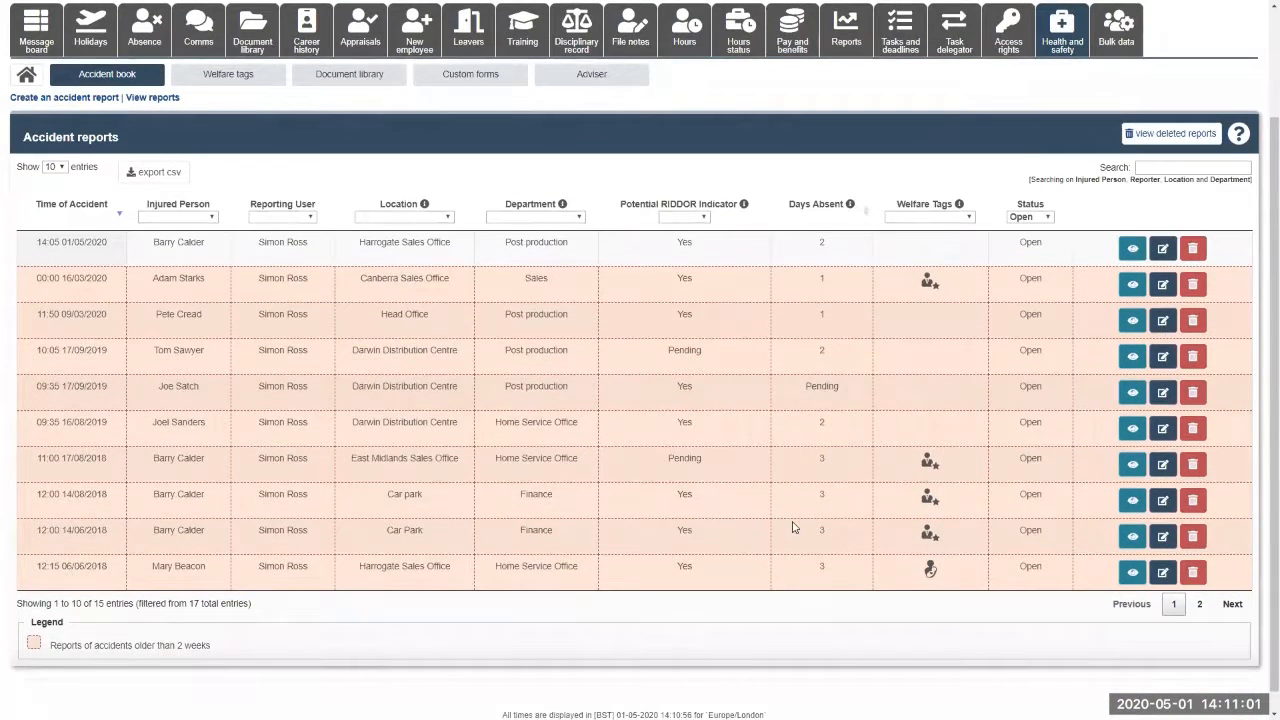
{"action": "scroll", "coordinate": [735, 526], "scroll_direction": "up", "scroll_amount": 1}
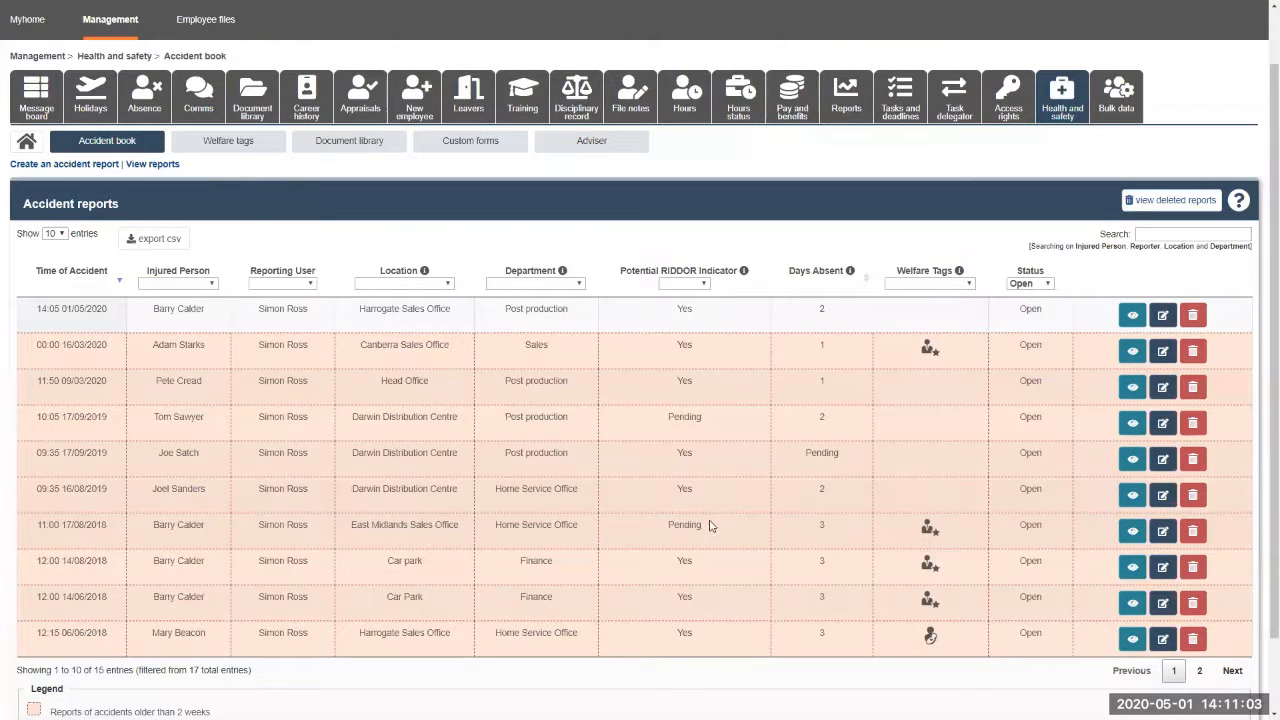
Open the welfare tags overview and check which tag types can be filtered, leaving the filter blank.
{"action": "left_click", "coordinate": [228, 146]}
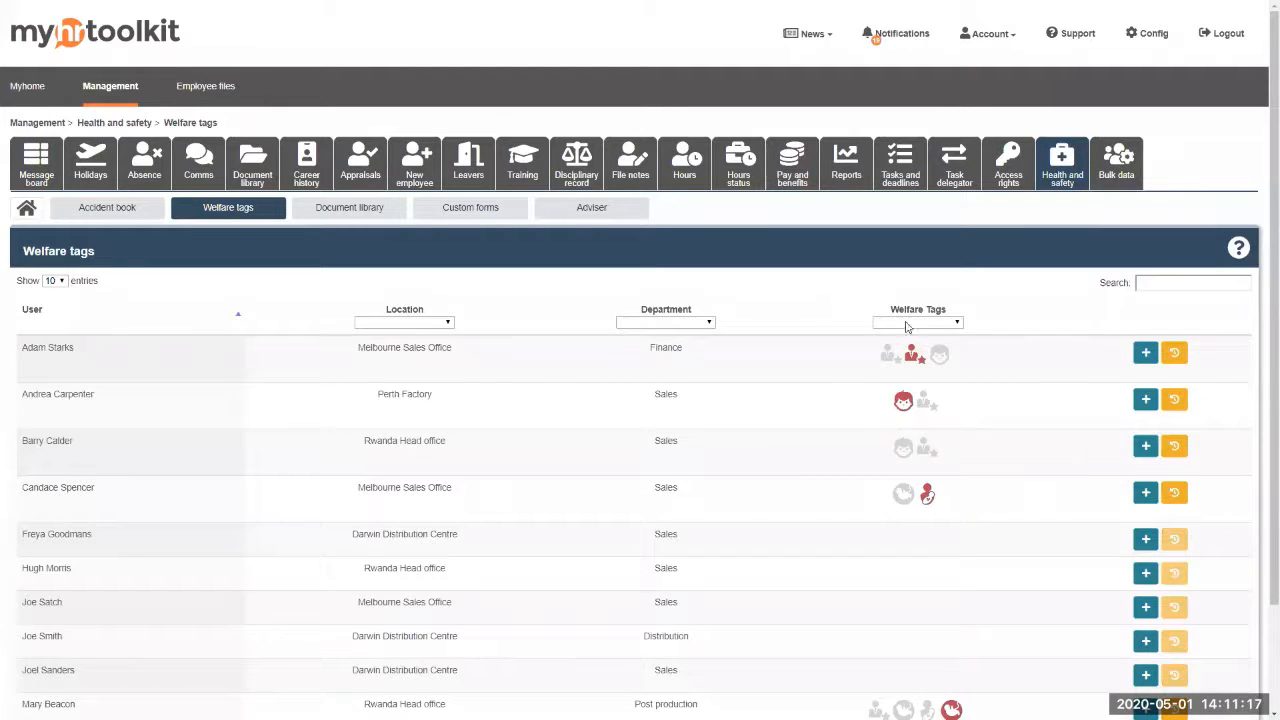
{"action": "left_click", "coordinate": [956, 324]}
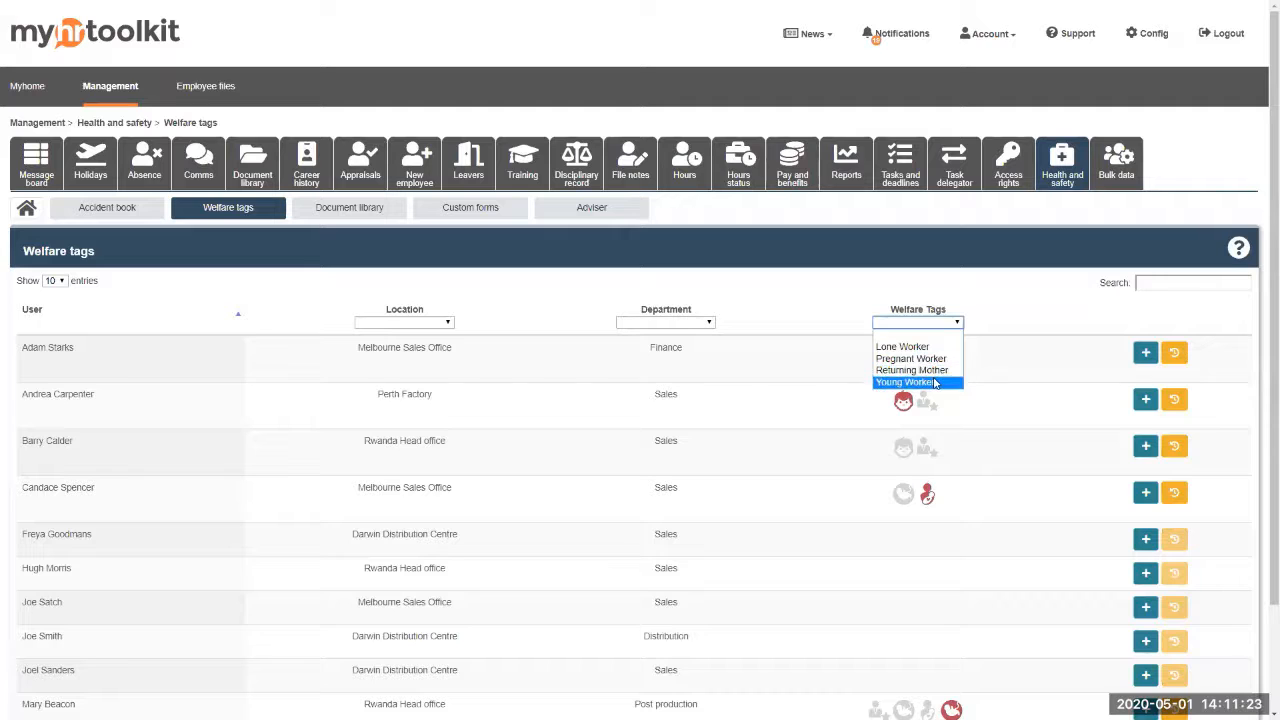
{"action": "left_click", "coordinate": [1003, 324]}
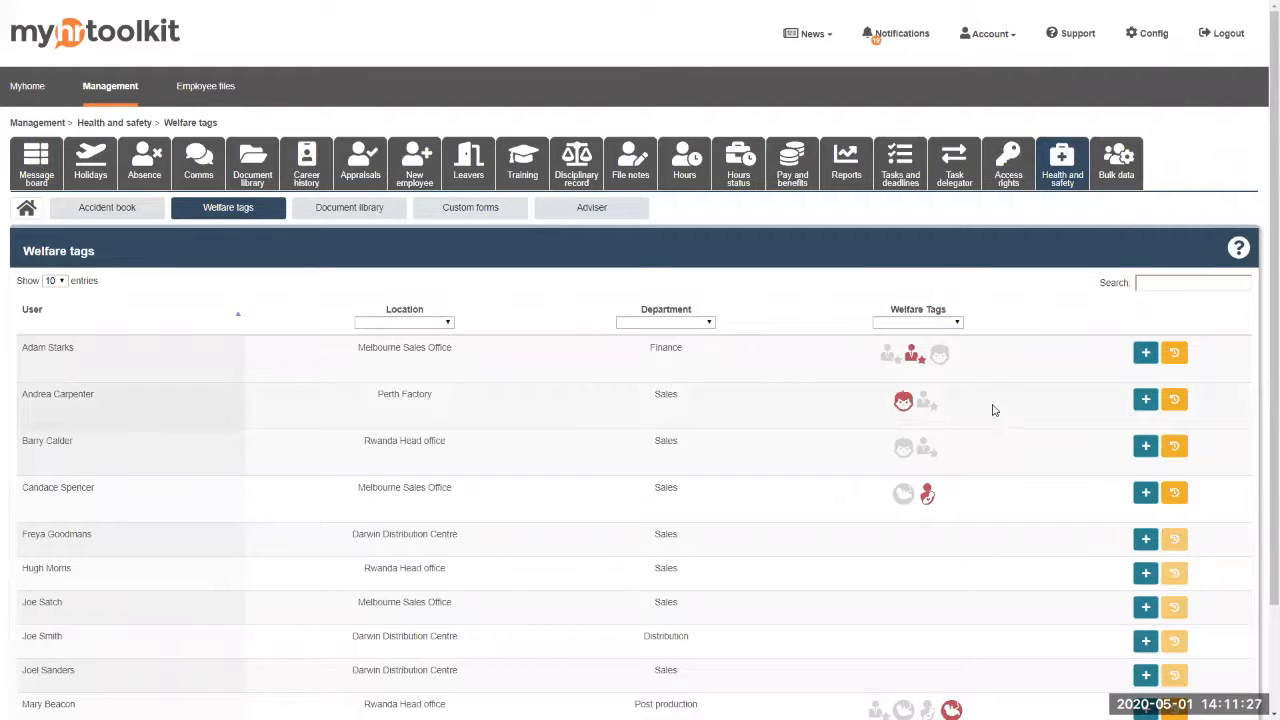
Inspect the active Lone Worker tag of the Melbourne Sales Office Finance employee and close its editor without saving.
{"action": "mouse_move", "coordinate": [914, 356]}
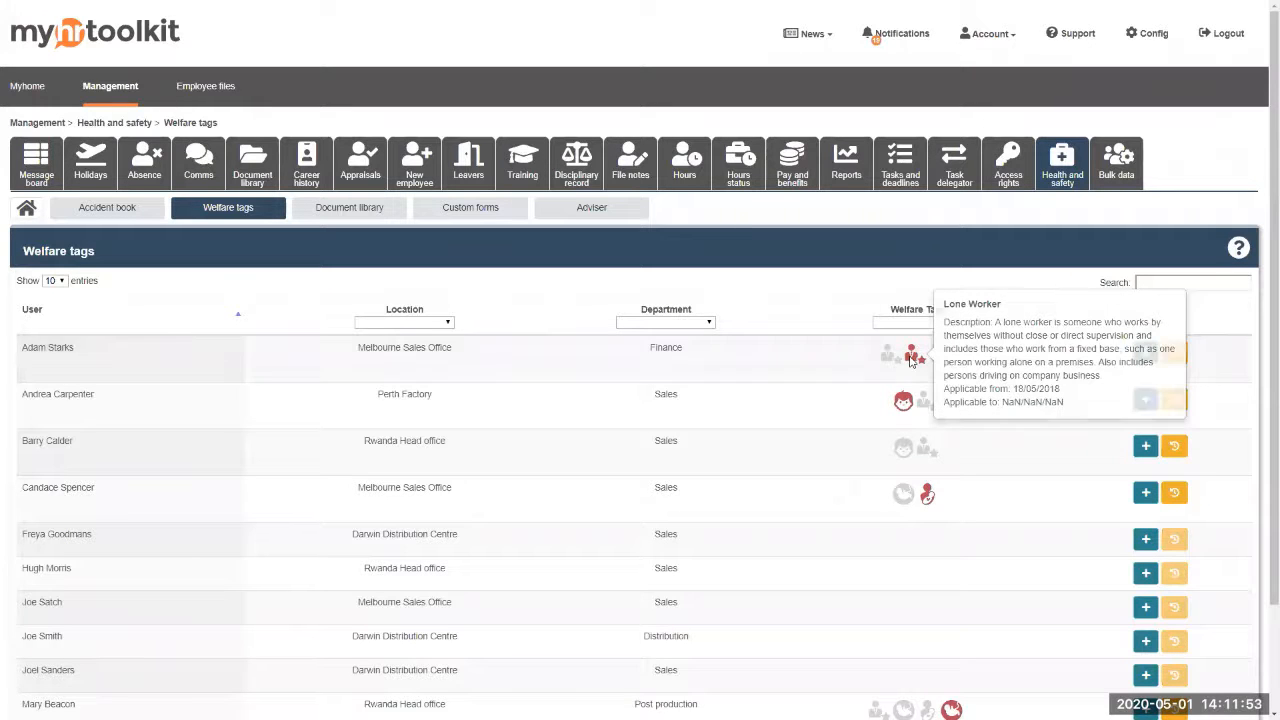
{"action": "left_click", "coordinate": [912, 360]}
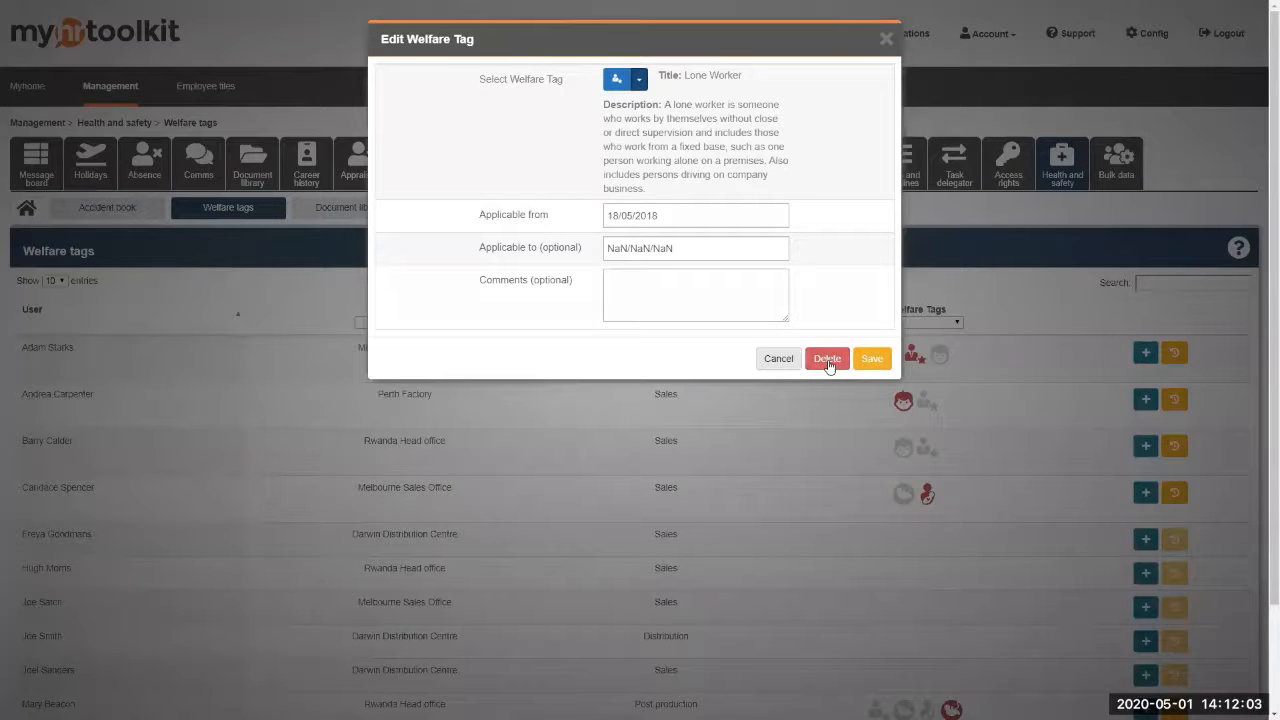
{"action": "left_click", "coordinate": [779, 362]}
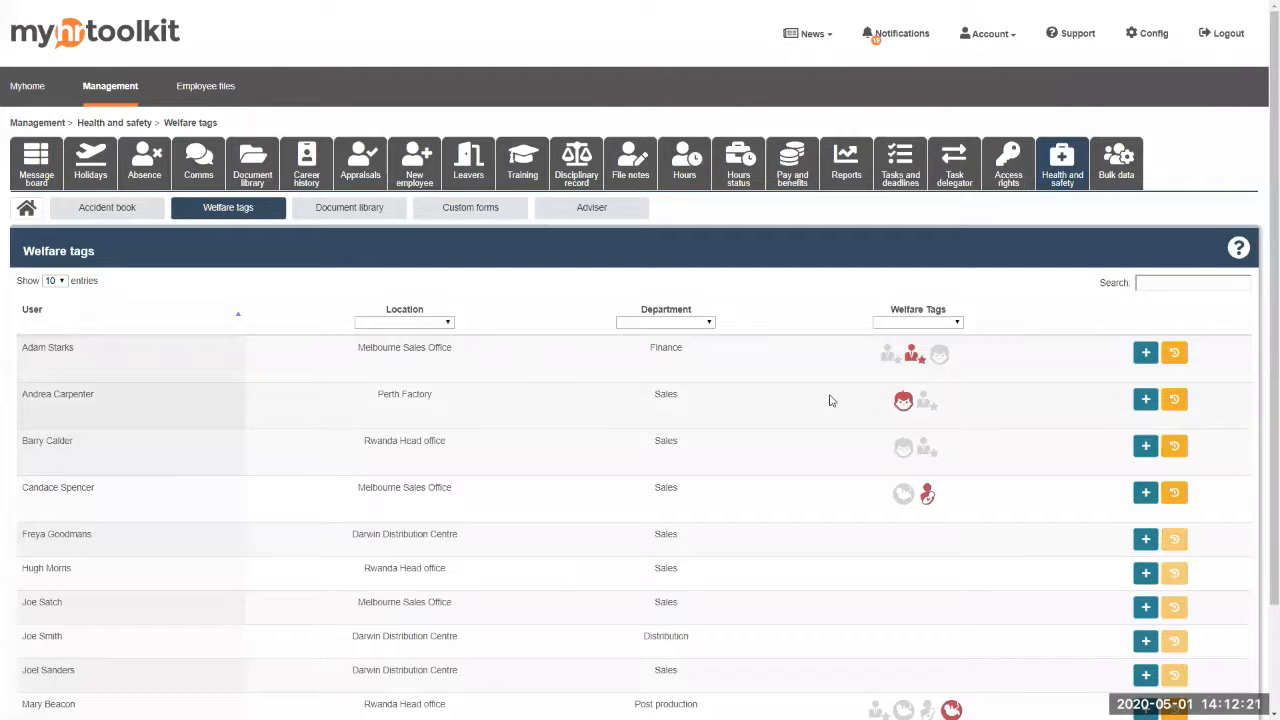
Open the injured employee's file and check the welfare tags on the summary sheet.
{"action": "left_click", "coordinate": [217, 95]}
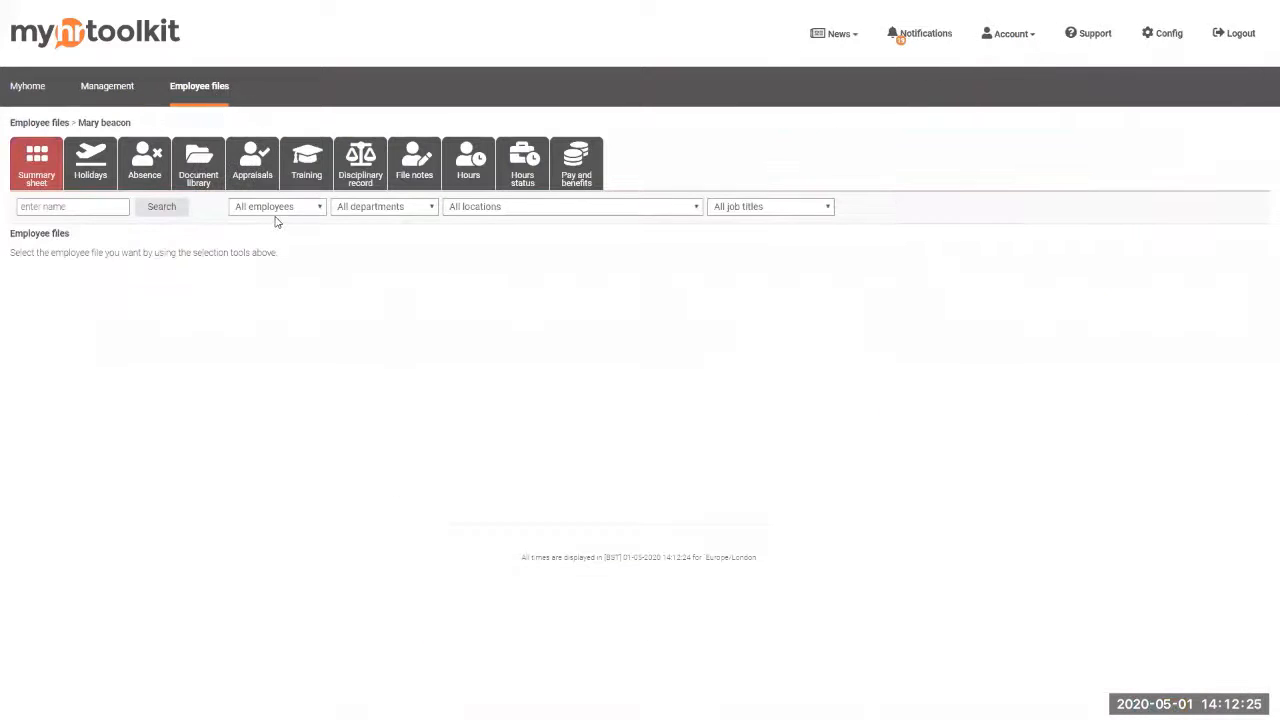
{"action": "left_click", "coordinate": [270, 208]}
{"action": "left_click", "coordinate": [261, 246]}
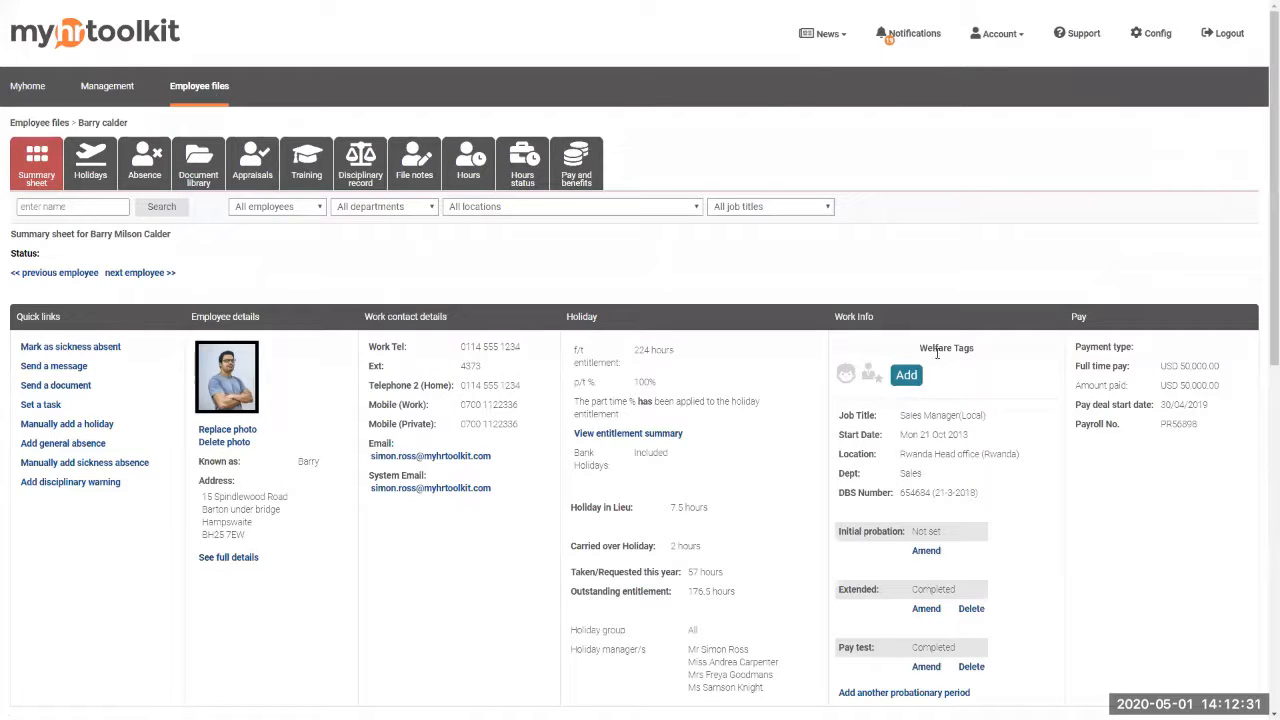
{"action": "mouse_move", "coordinate": [848, 377]}
Check the welfare tags in the employee's absence and appraisal records, and return to the Health and safety overview in Management.
{"action": "left_click", "coordinate": [151, 166]}
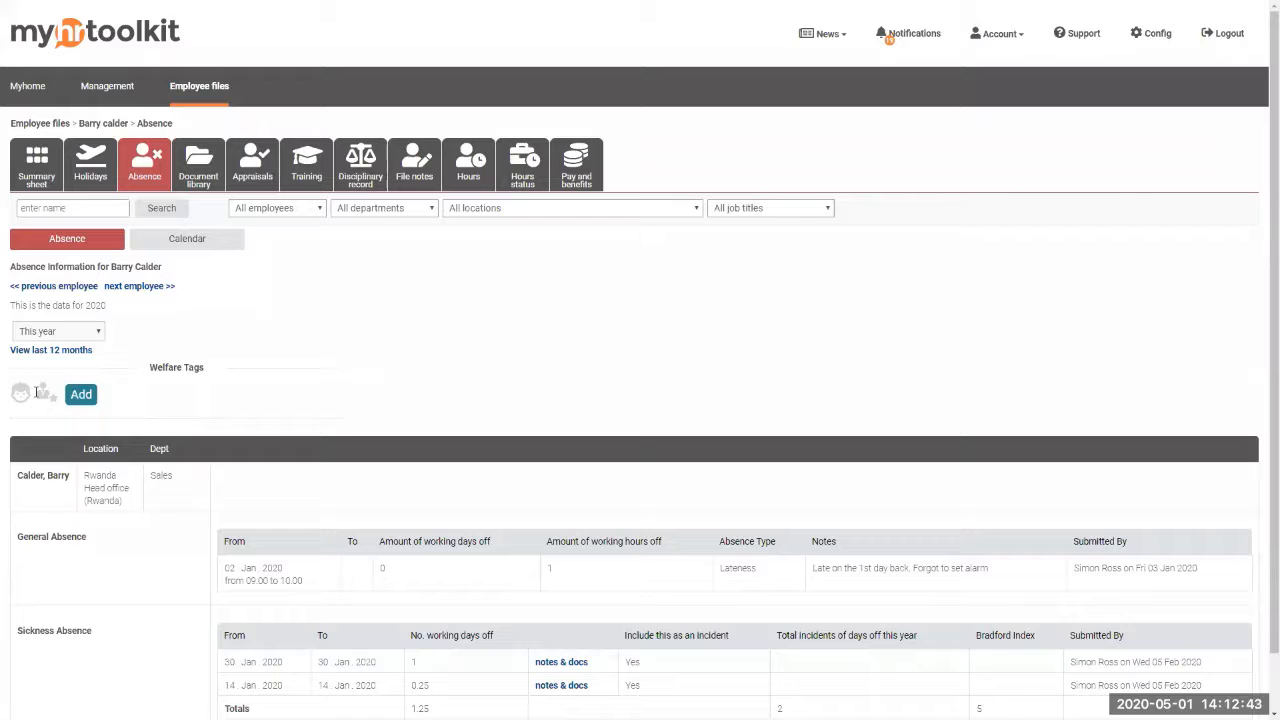
{"action": "left_click", "coordinate": [252, 152]}
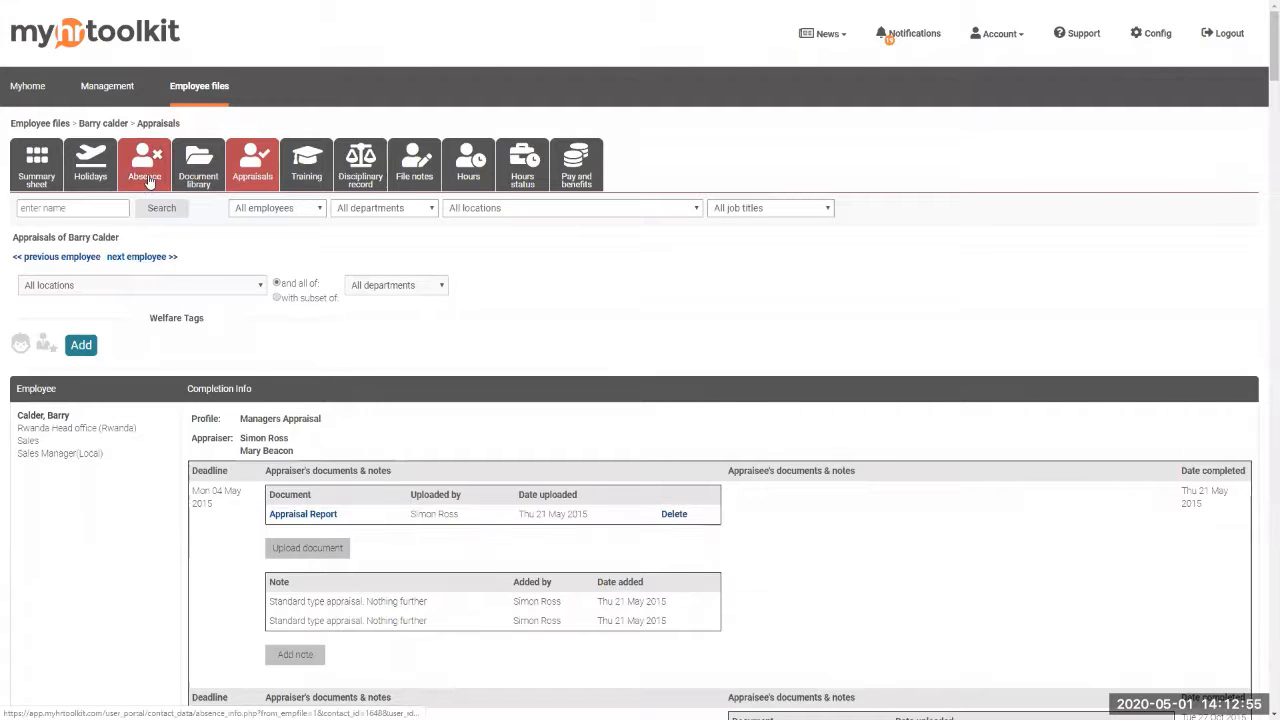
{"action": "left_click", "coordinate": [112, 93]}
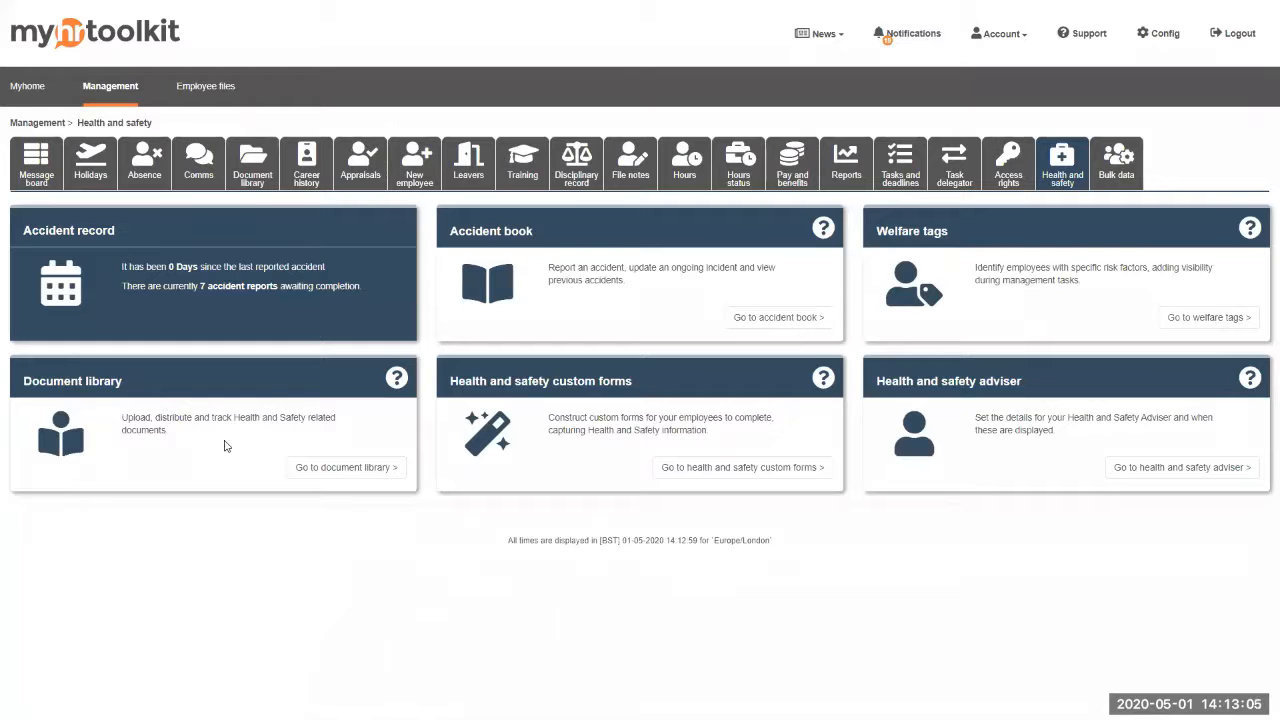
Open the Health & Safety team documents and examine the Health and safety procedure's recipients, including sent dates and read confirmations.
{"action": "left_click", "coordinate": [341, 470]}
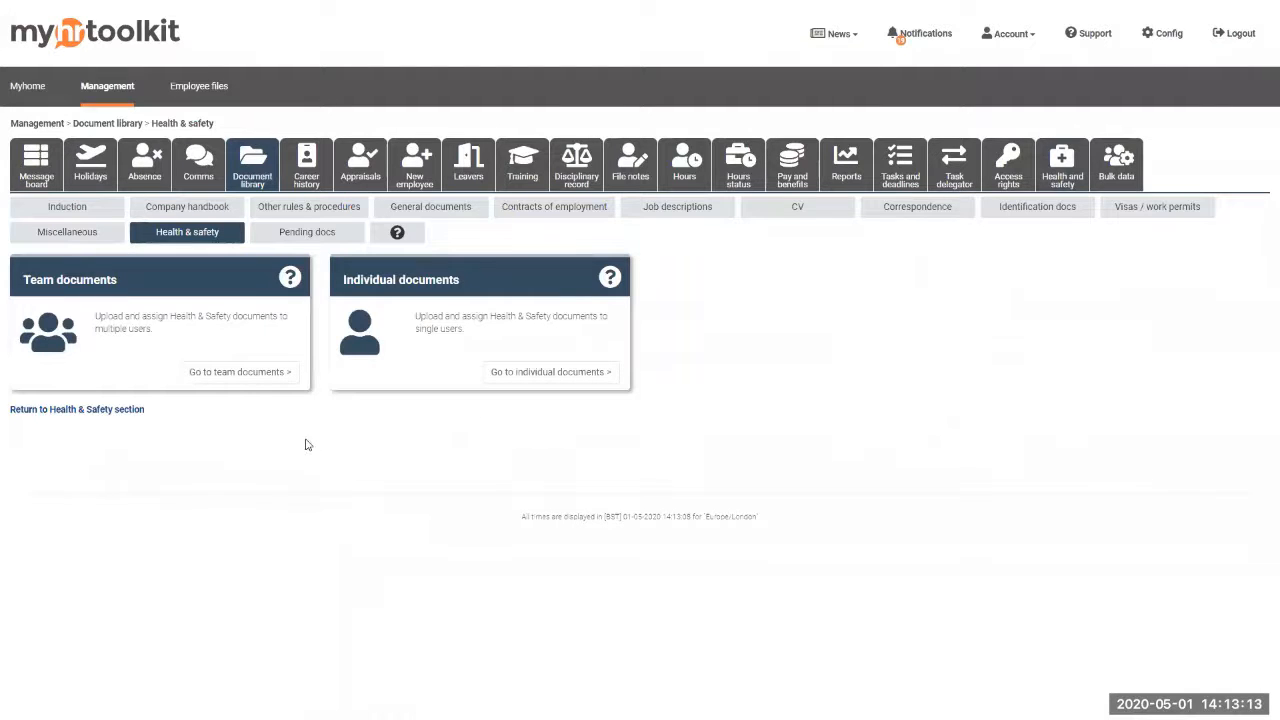
{"action": "left_click", "coordinate": [240, 372]}
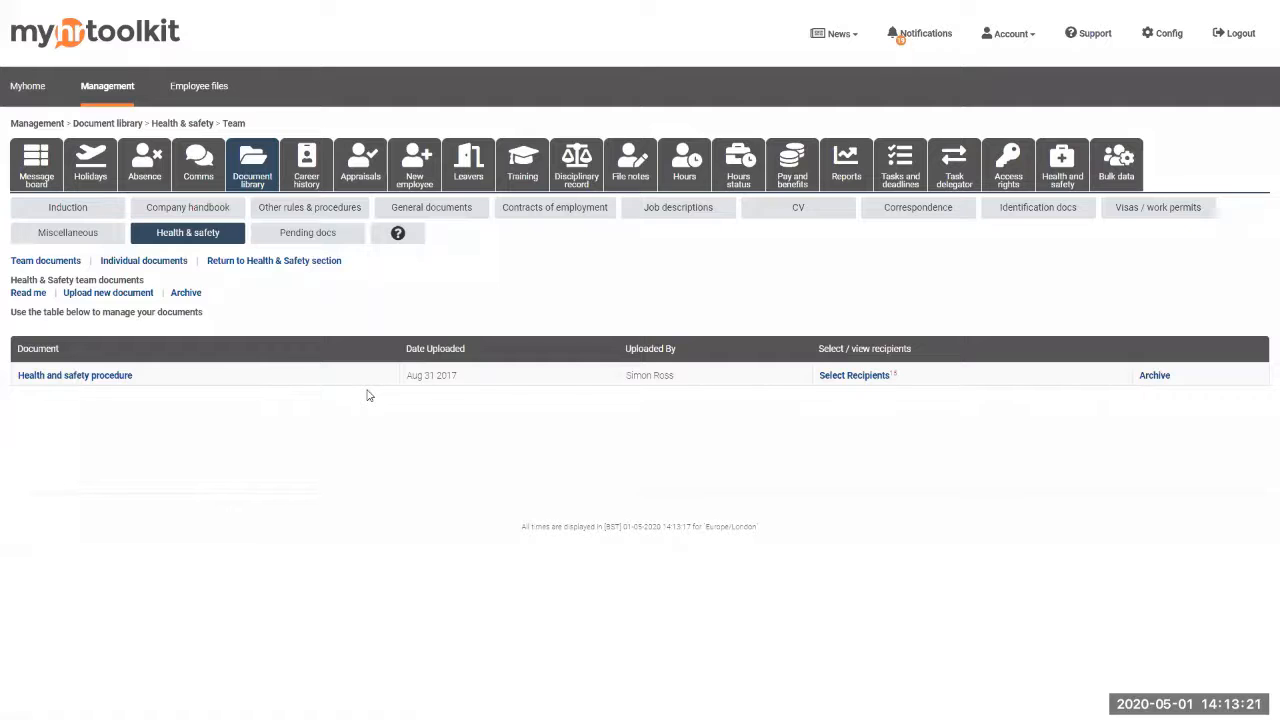
{"action": "left_click", "coordinate": [858, 378]}
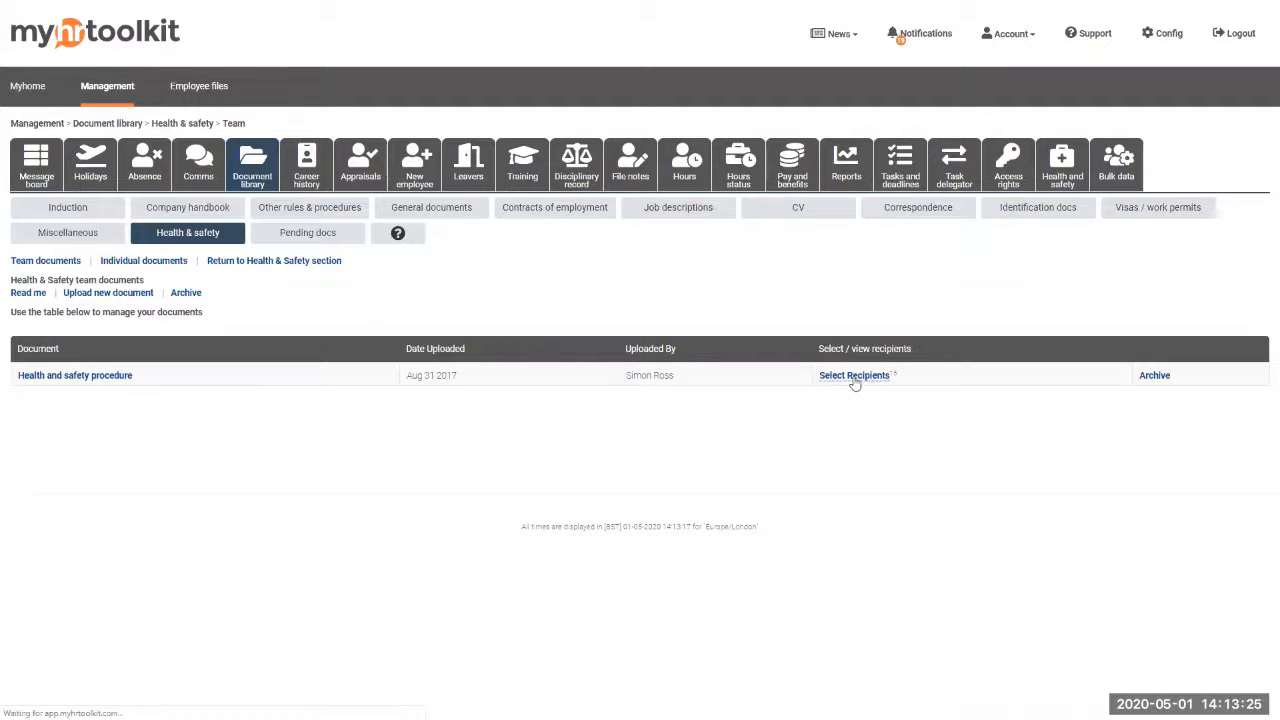
{"action": "scroll", "coordinate": [786, 490], "scroll_direction": "down", "scroll_amount": 1}
{"action": "scroll", "coordinate": [786, 490], "scroll_direction": "down", "scroll_amount": 1}
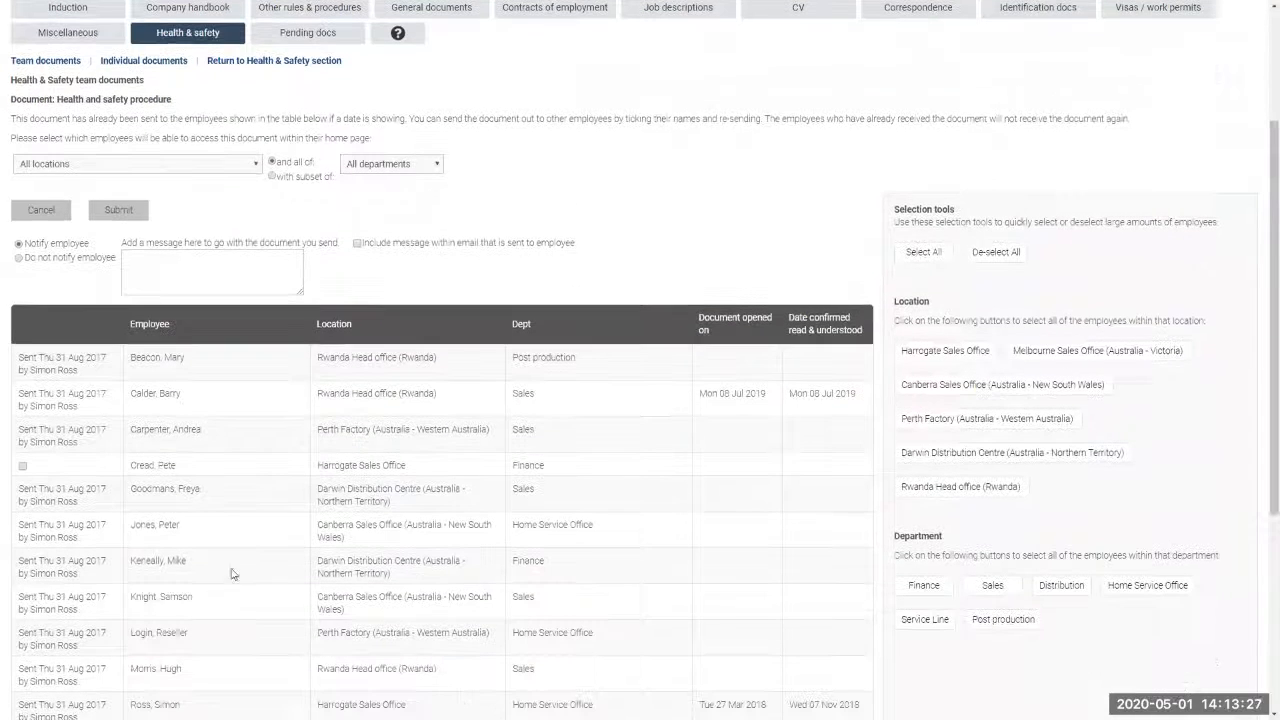
{"action": "left_click_drag", "start_coordinate": [16, 433], "coordinate": [94, 449]}
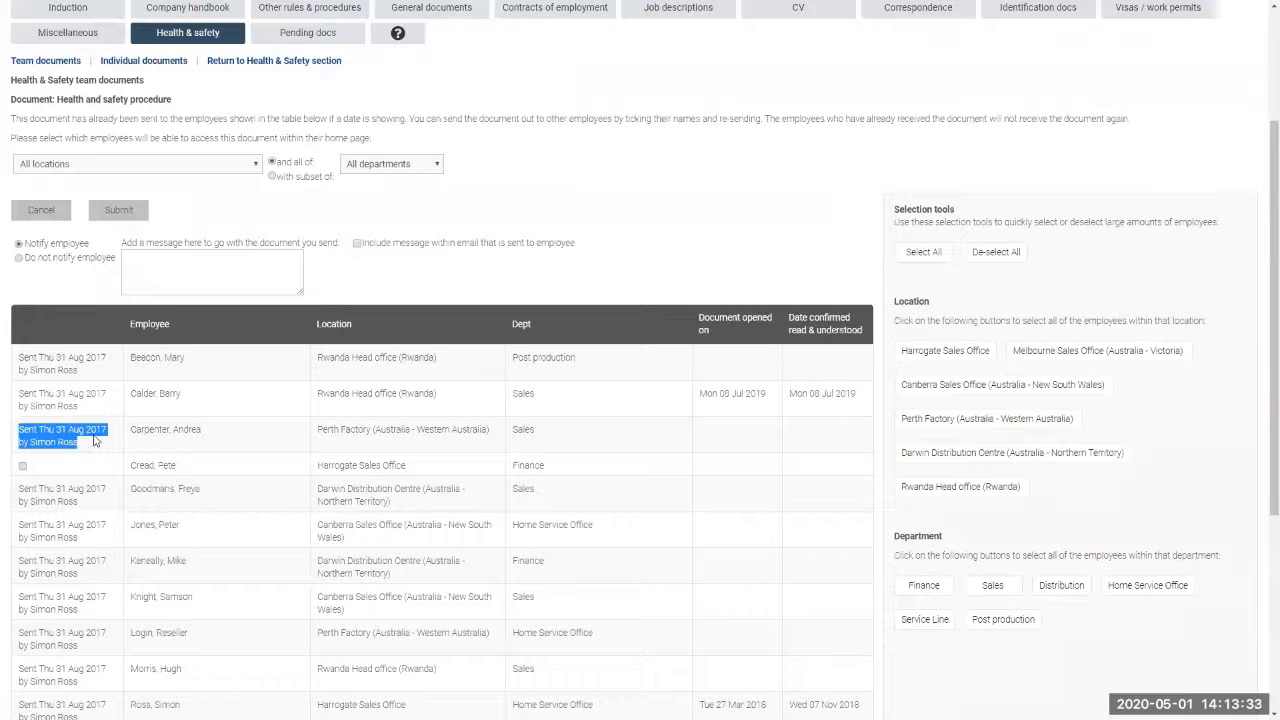
{"action": "left_click_drag", "start_coordinate": [700, 394], "coordinate": [858, 394]}
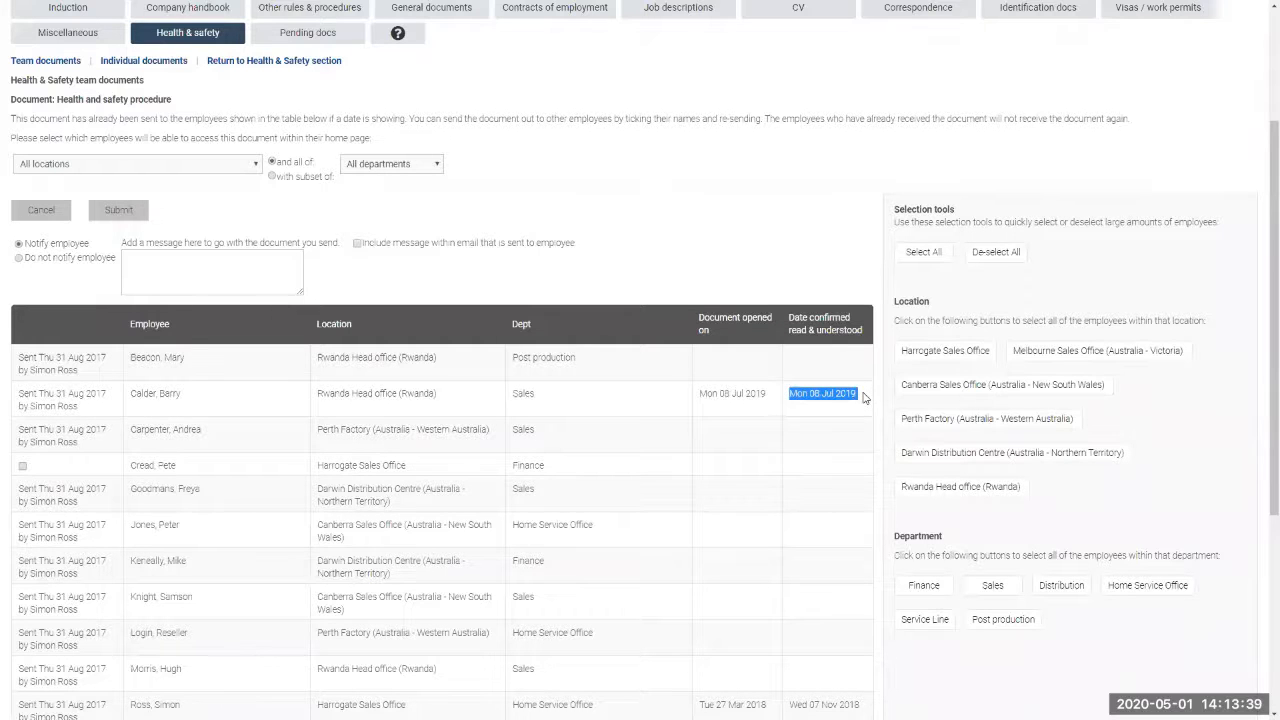
Check the expiry reminder and category filter options in the individual Health & Safety documents, and return to the Health and safety overview.
{"action": "scroll", "coordinate": [864, 397], "scroll_direction": "up", "scroll_amount": 2}
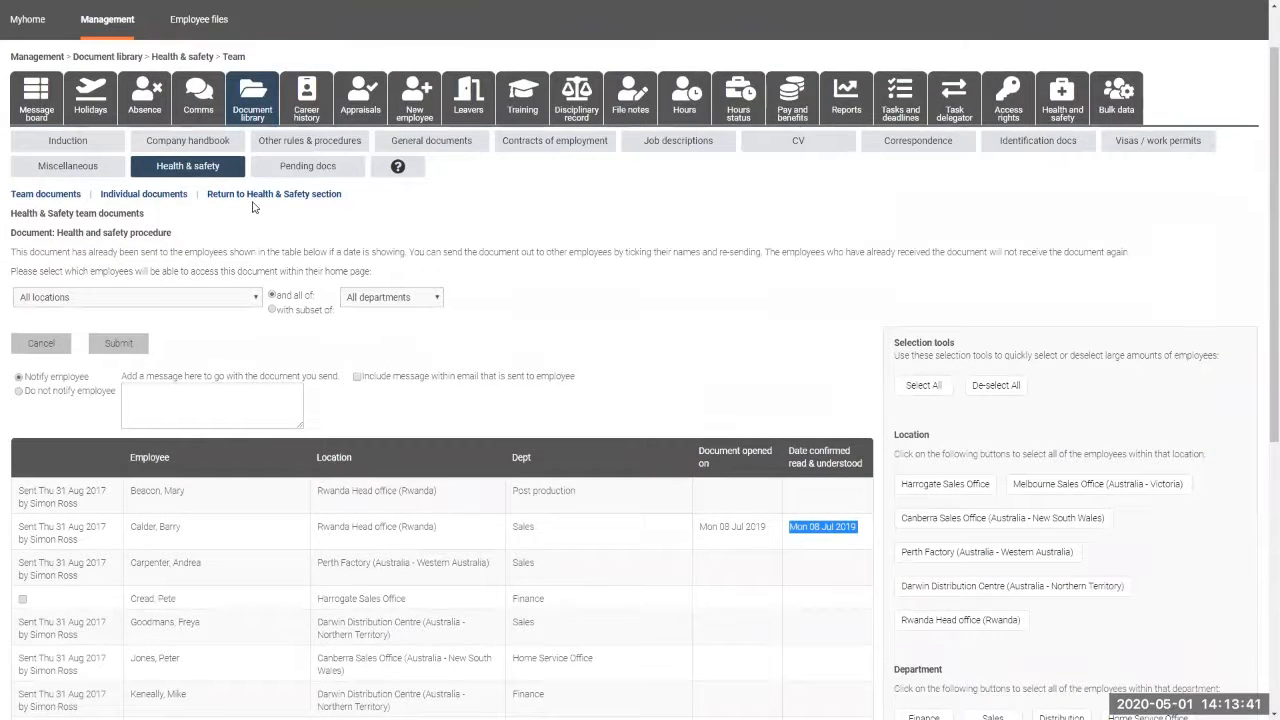
{"action": "left_click", "coordinate": [156, 196]}
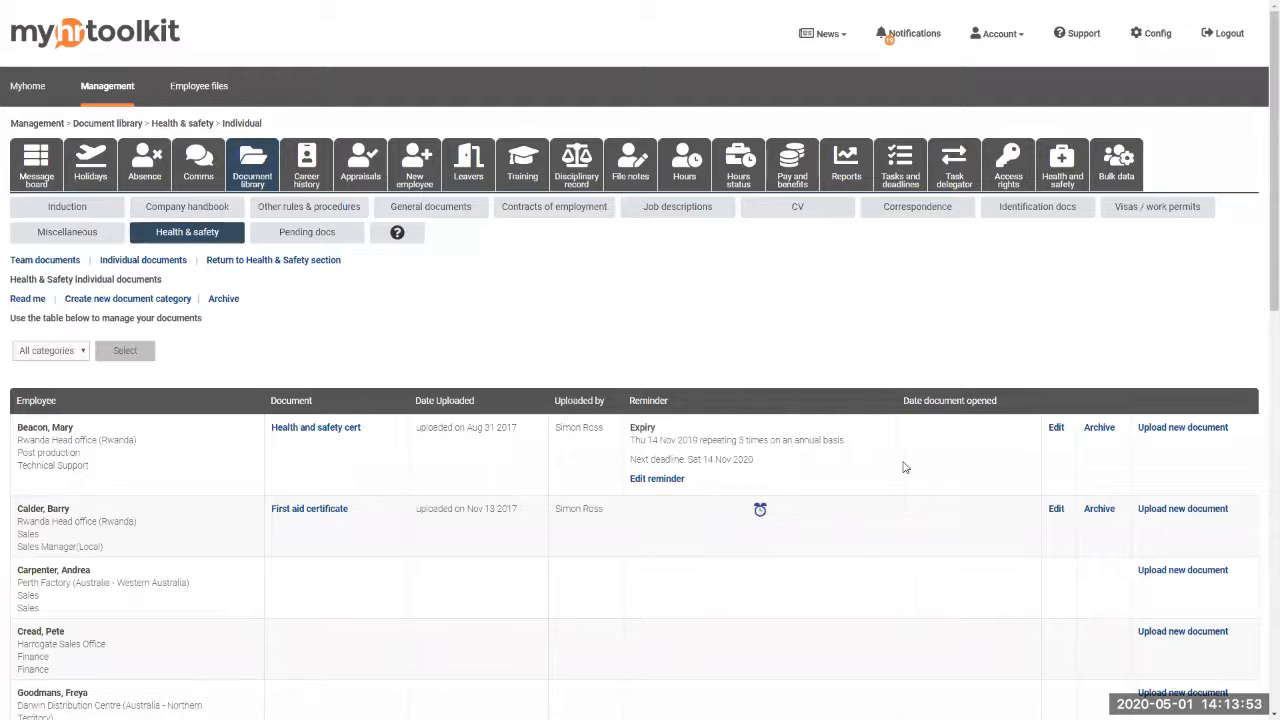
{"action": "left_click_drag", "start_coordinate": [630, 431], "coordinate": [750, 455]}
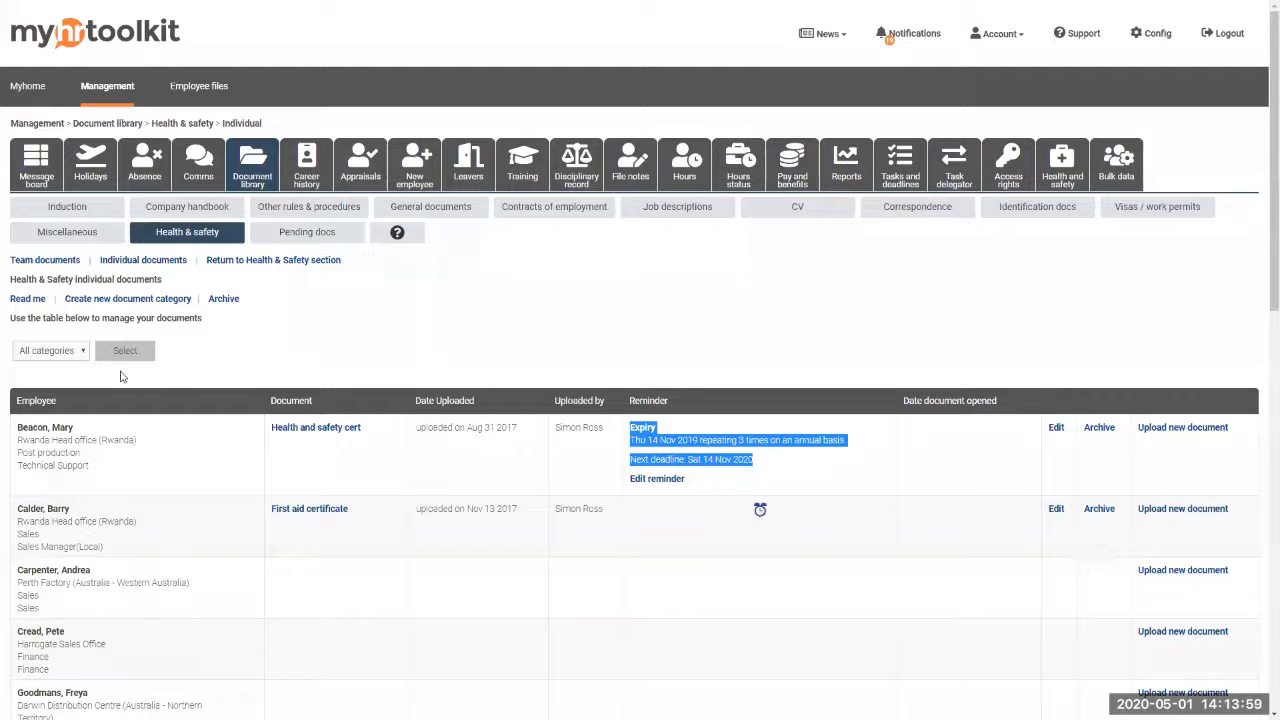
{"action": "left_click", "coordinate": [84, 351]}
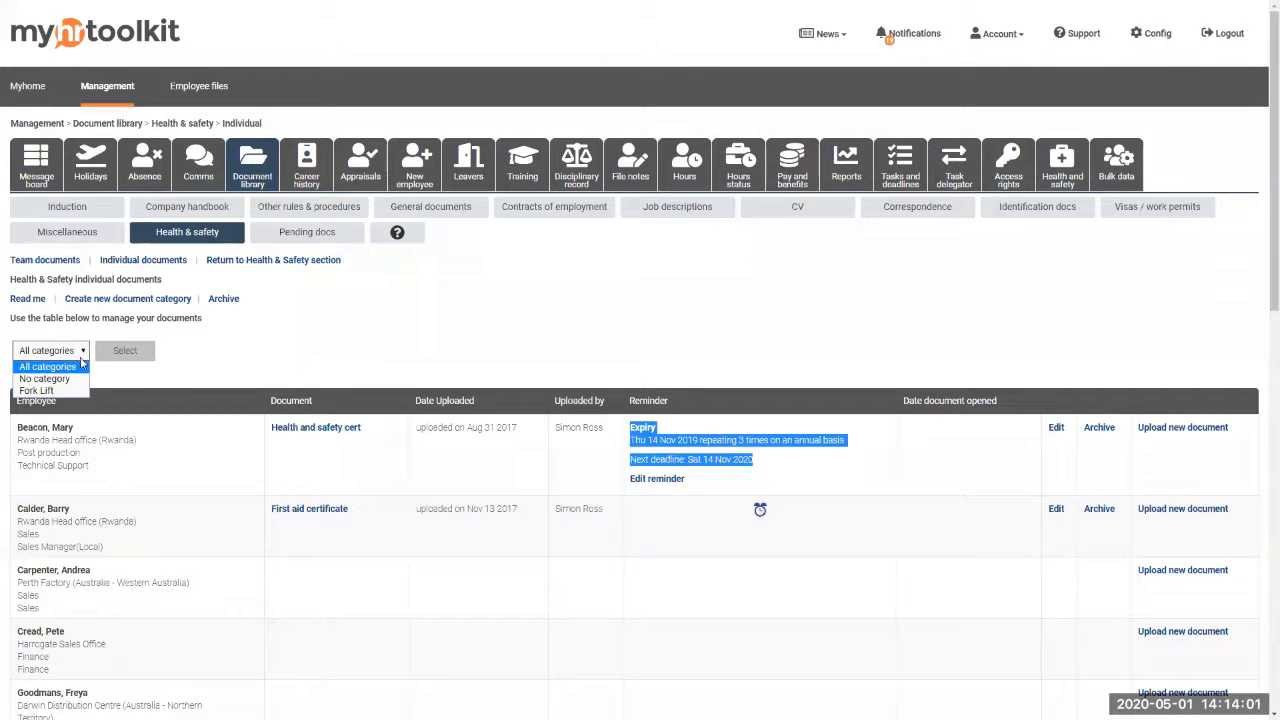
{"action": "left_click", "coordinate": [79, 352]}
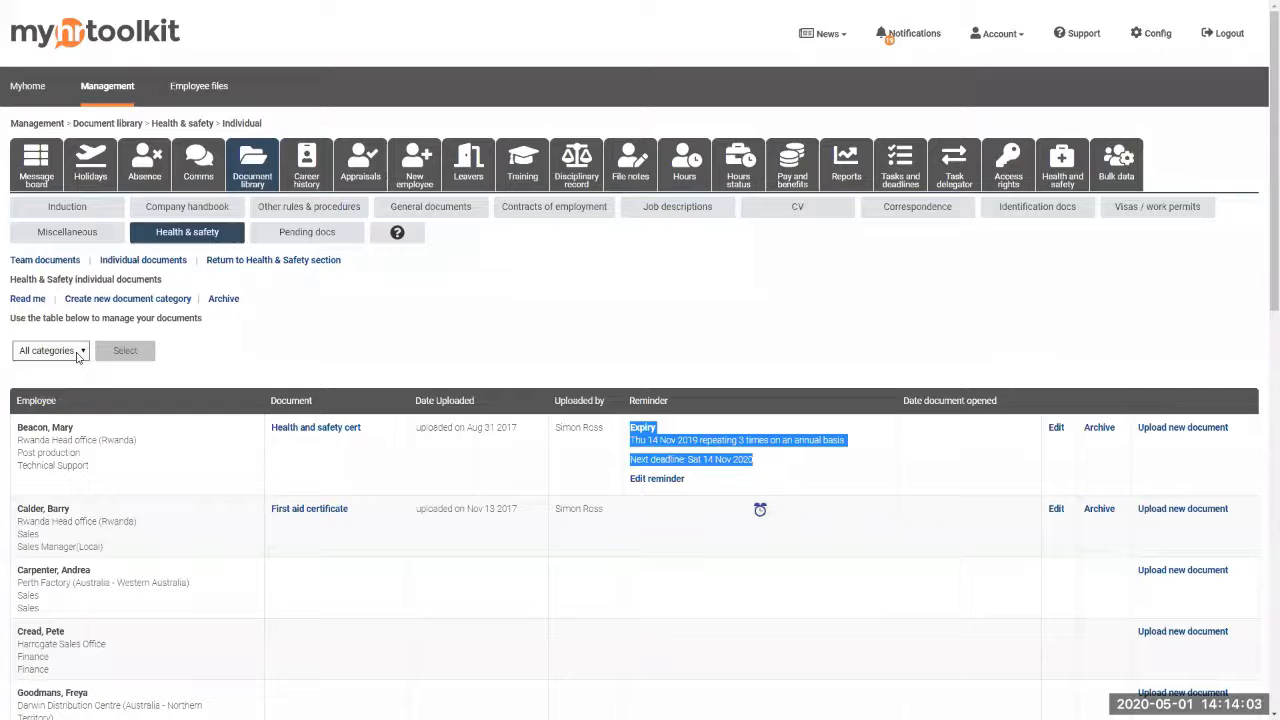
{"action": "left_click", "coordinate": [79, 352]}
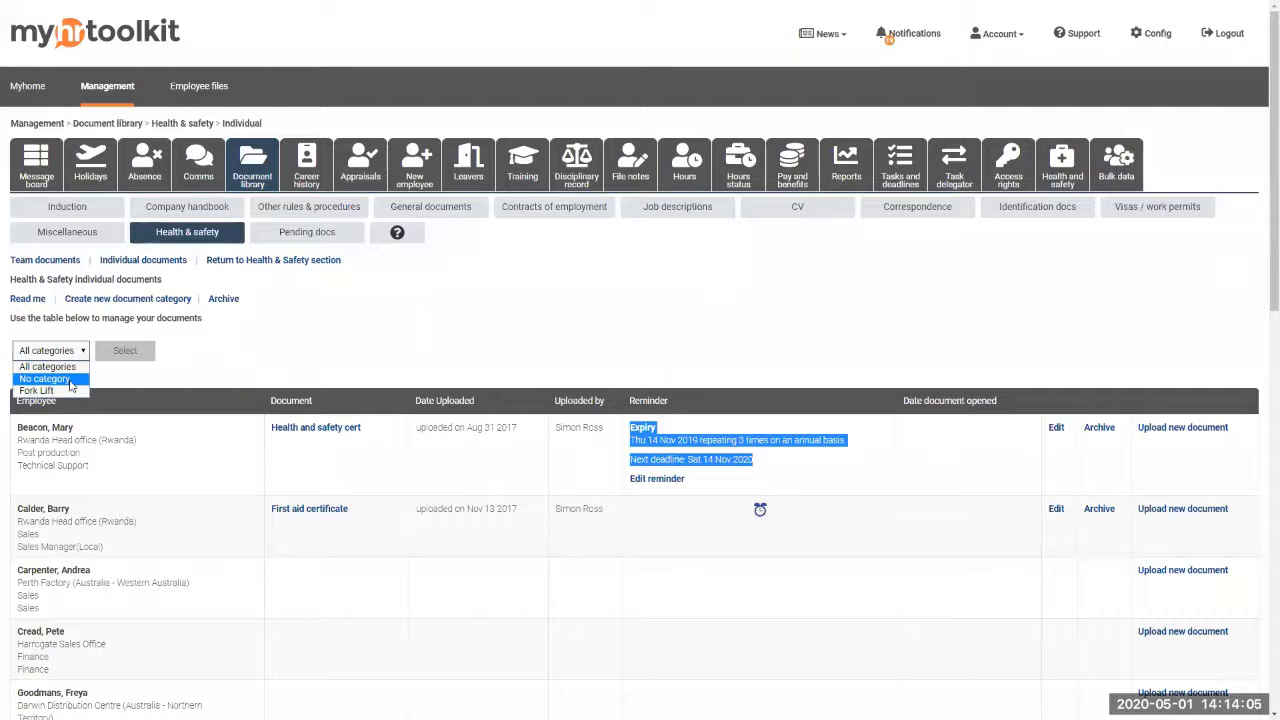
{"action": "left_click", "coordinate": [229, 359]}
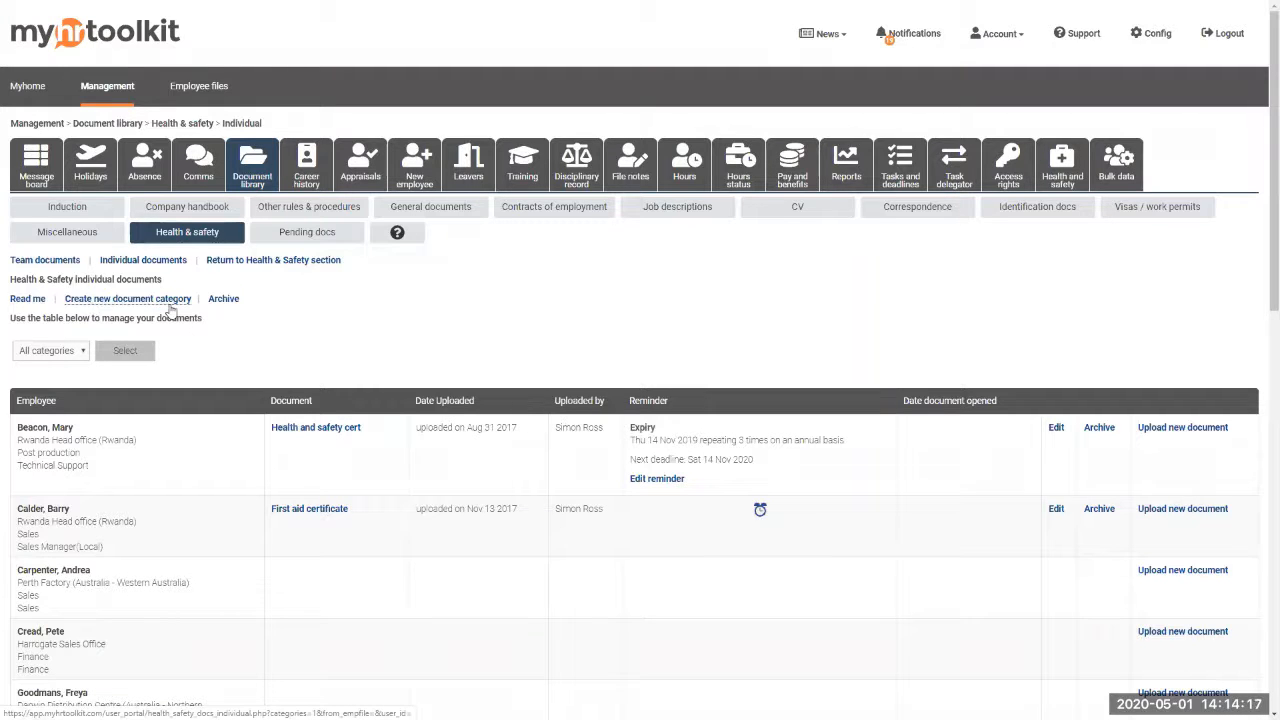
{"action": "left_click", "coordinate": [297, 263]}
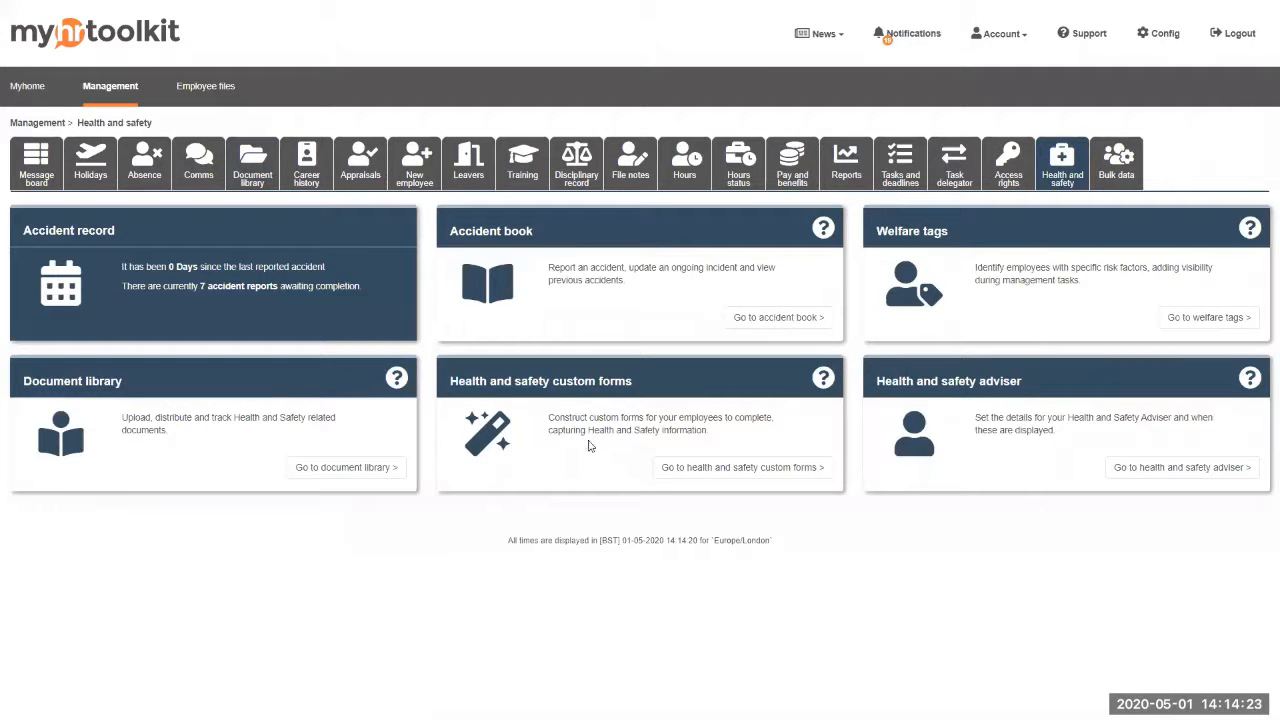
Start a new health and safety custom form that notifies Controllers, Managers and Health & Safety Reps, with multiple submissions left at No.
{"action": "left_click", "coordinate": [788, 478]}
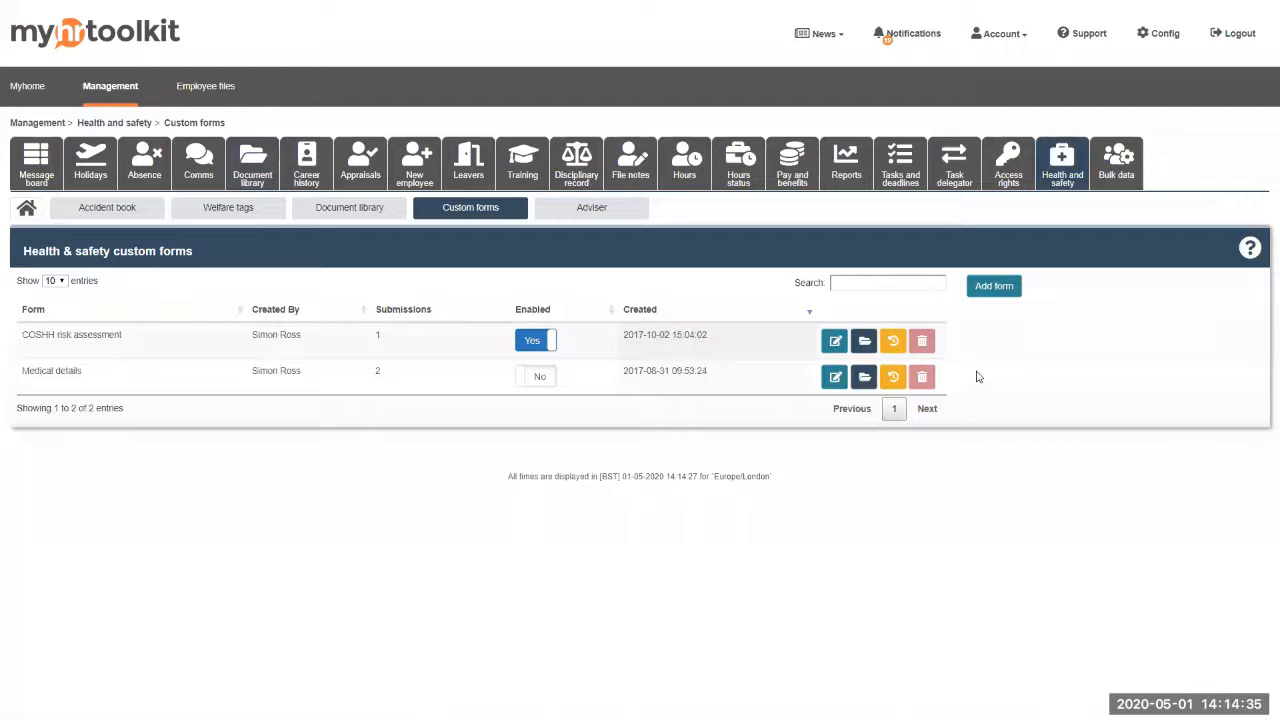
{"action": "left_click", "coordinate": [993, 290]}
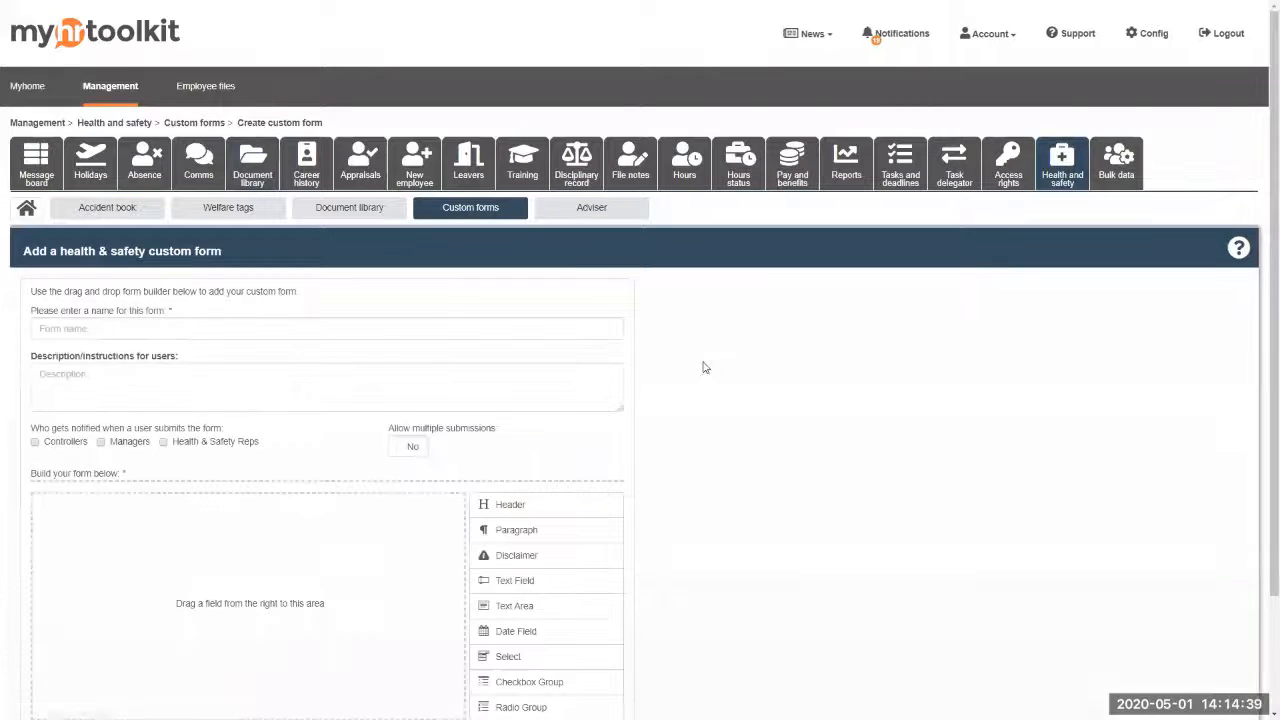
{"action": "scroll", "coordinate": [645, 372], "scroll_direction": "down", "scroll_amount": 1}
{"action": "scroll", "coordinate": [648, 375], "scroll_direction": "down", "scroll_amount": 1}
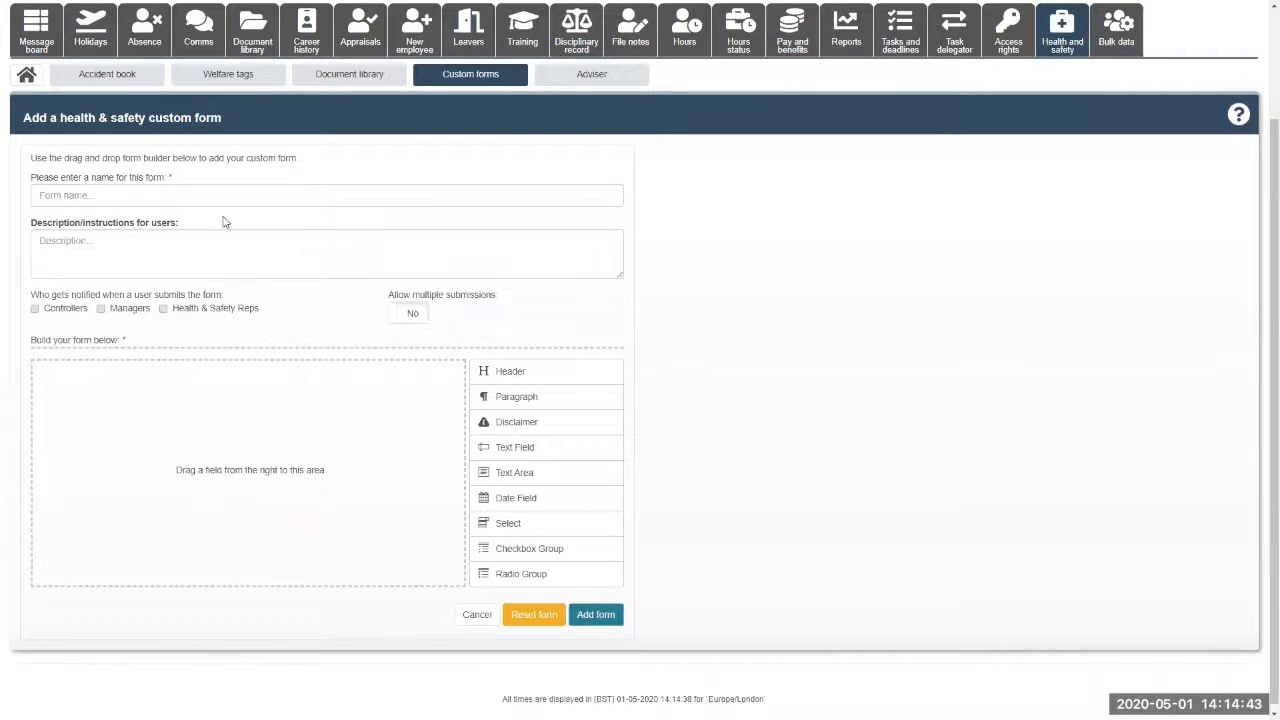
{"action": "left_click", "coordinate": [90, 194]}
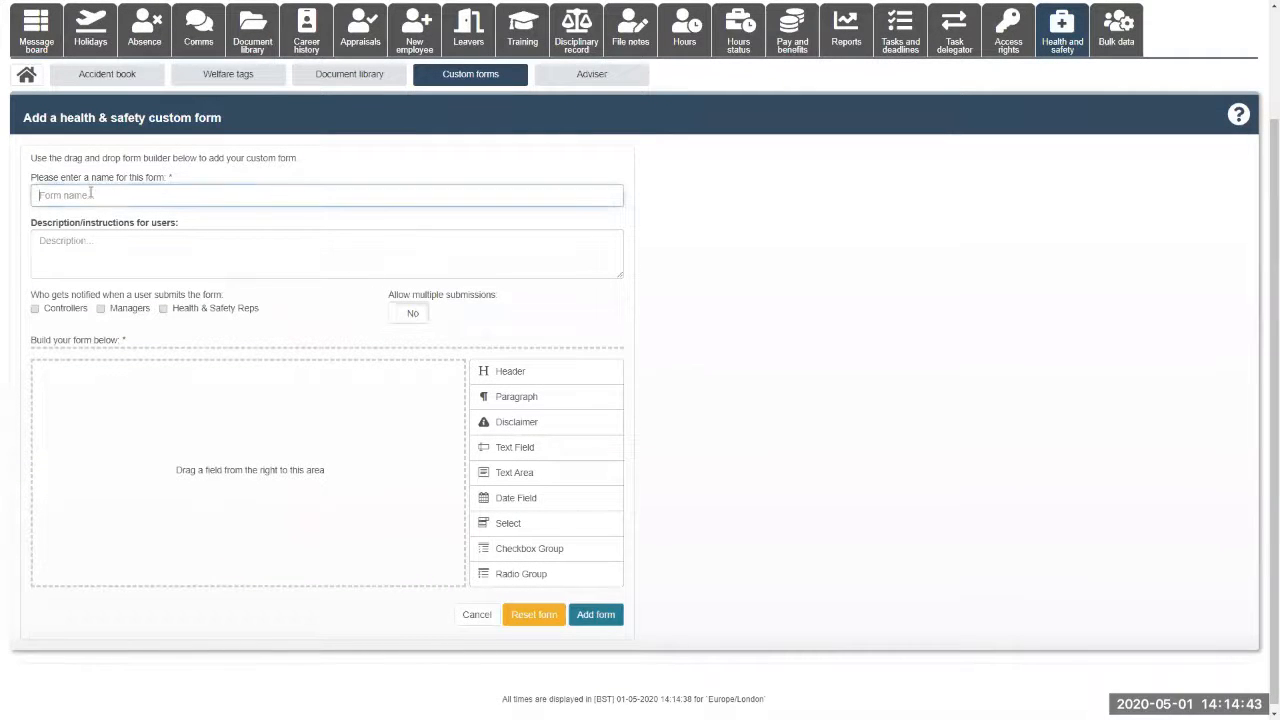
{"action": "left_click", "coordinate": [35, 309]}
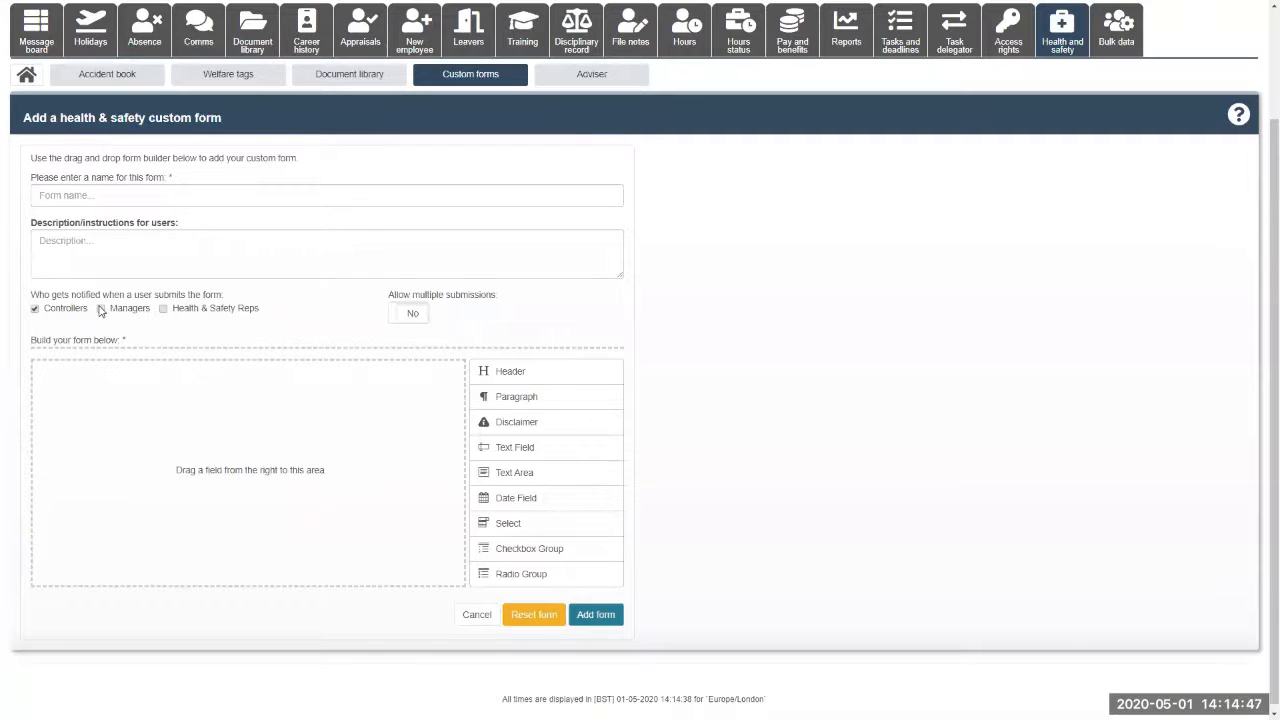
{"action": "left_click", "coordinate": [101, 309]}
{"action": "left_click", "coordinate": [163, 309]}
{"action": "left_click", "coordinate": [416, 316]}
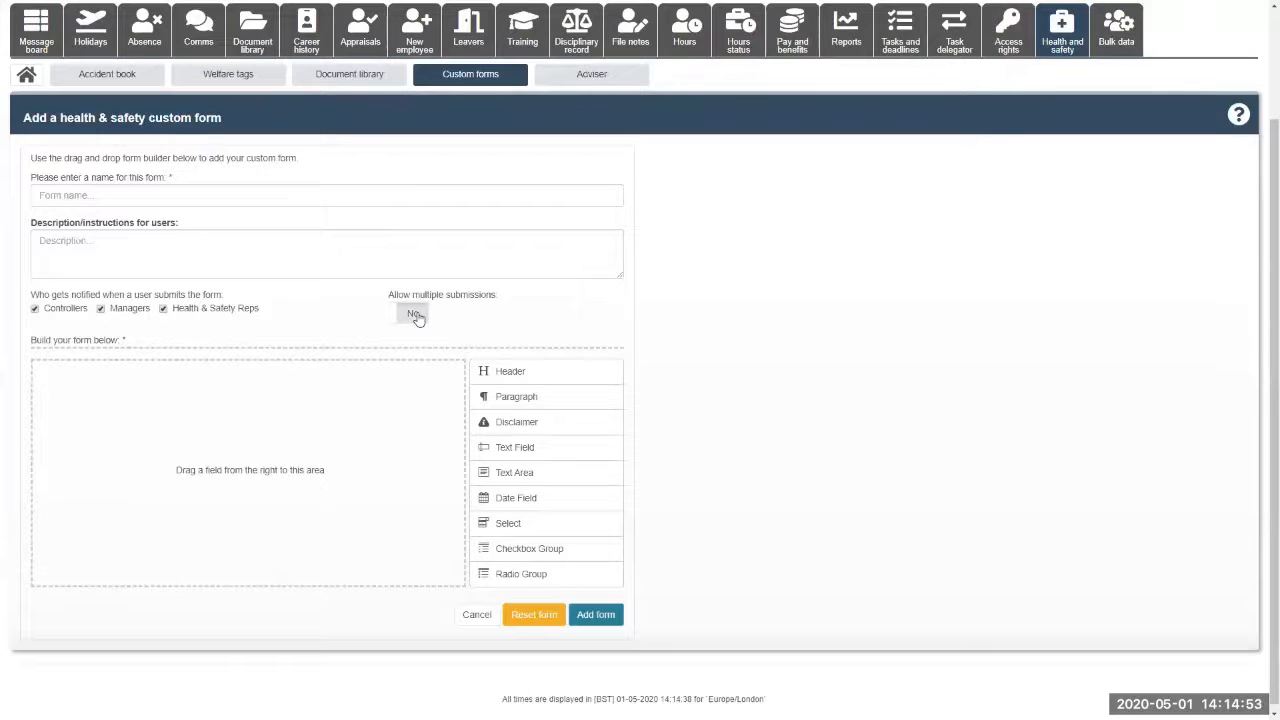
{"action": "left_click", "coordinate": [417, 316]}
{"action": "left_click", "coordinate": [406, 317]}
Add a header, a disclaimer, a date field and a text area to the custom form.
{"action": "left_click_drag", "start_coordinate": [565, 374], "coordinate": [394, 426]}
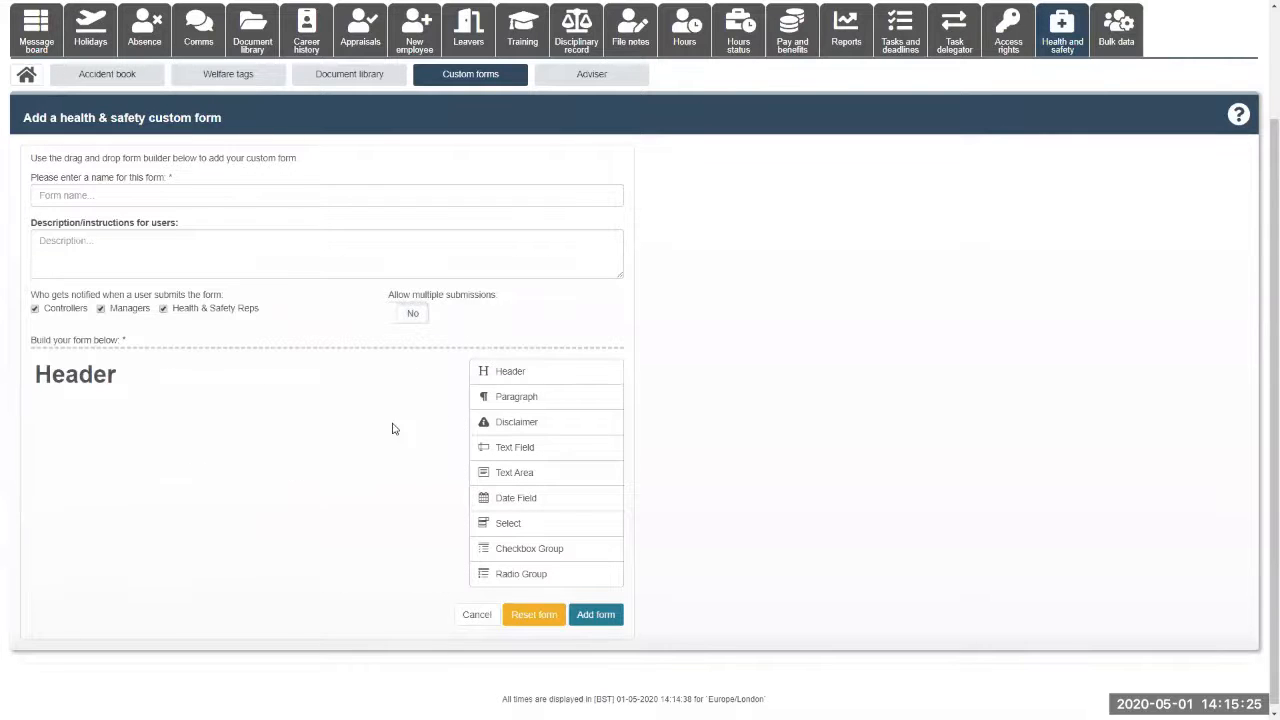
{"action": "left_click_drag", "start_coordinate": [531, 421], "coordinate": [335, 470]}
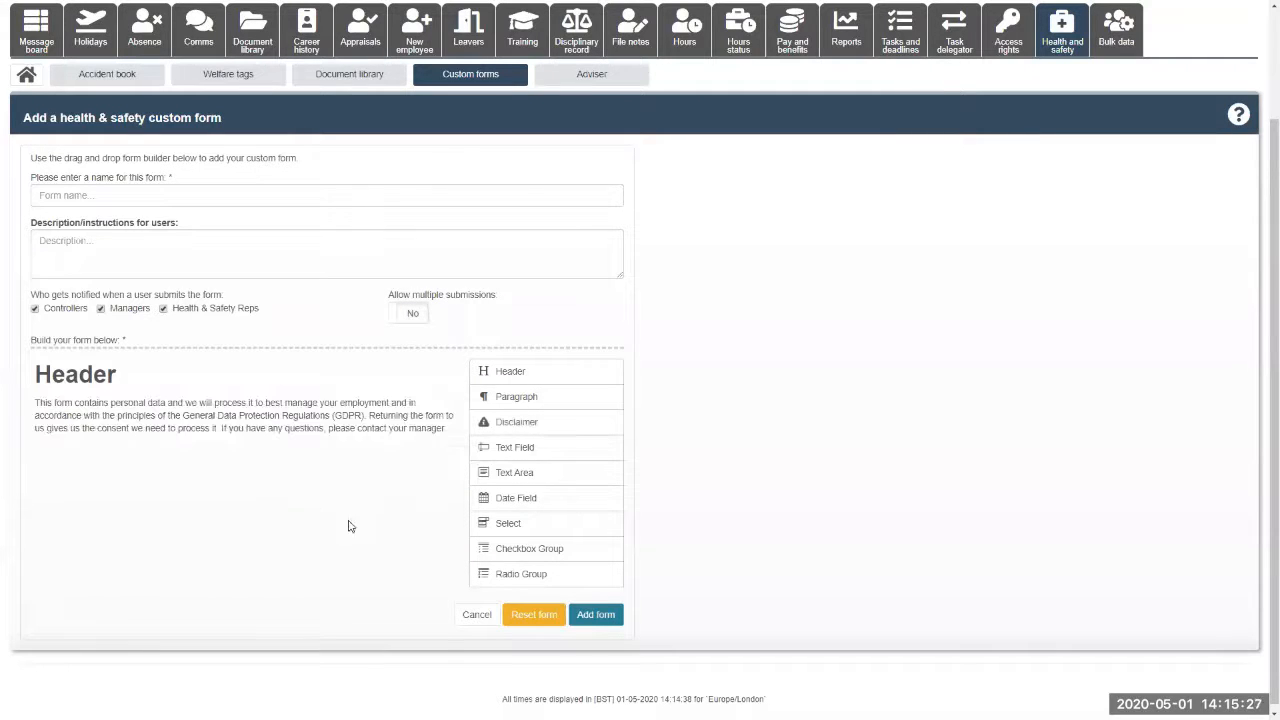
{"action": "left_click_drag", "start_coordinate": [430, 517], "coordinate": [337, 536]}
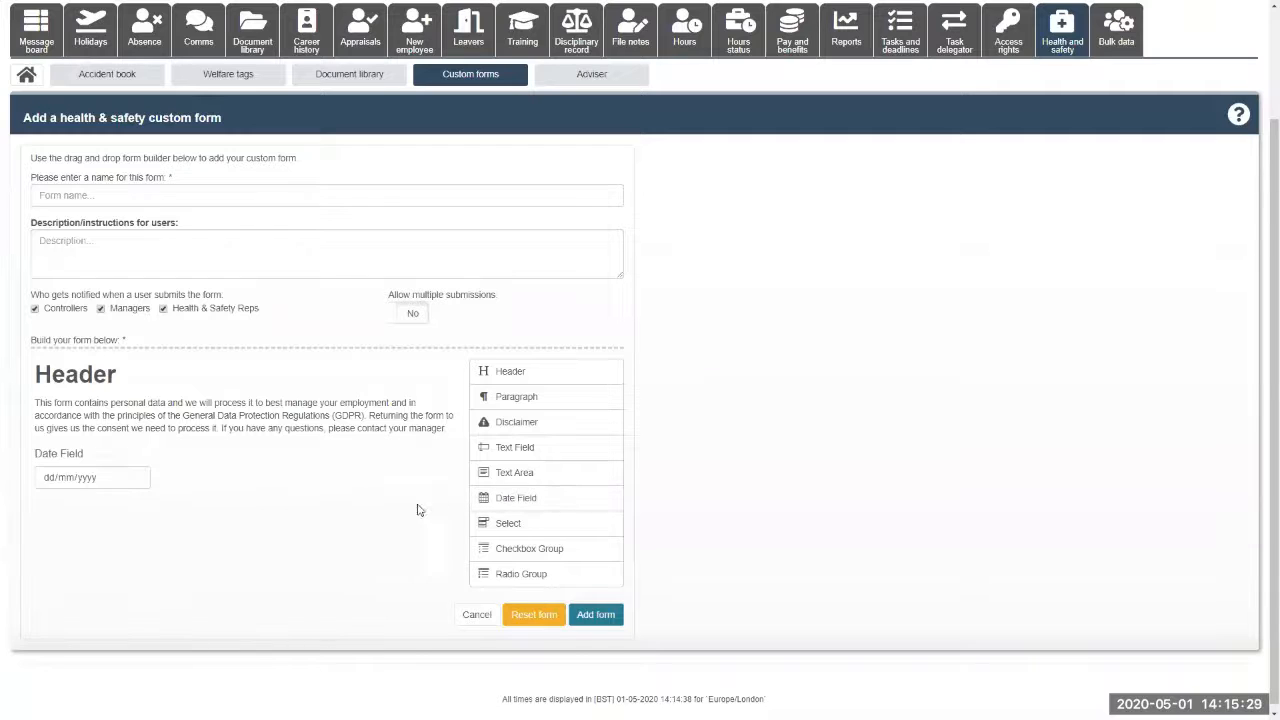
{"action": "left_click_drag", "start_coordinate": [512, 468], "coordinate": [337, 540]}
Make the custom form's text area required and give it the help text "Help me", leaving the placeholder and rows blank.
{"action": "left_click", "coordinate": [417, 505]}
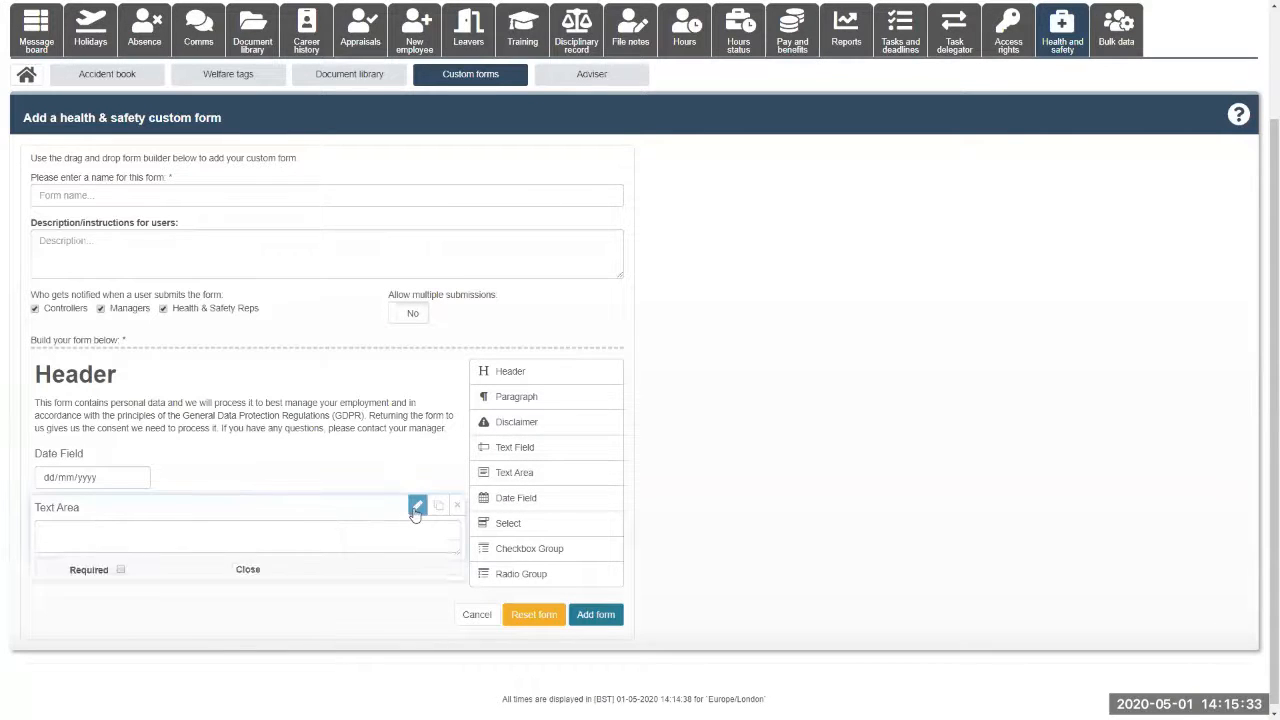
{"action": "scroll", "coordinate": [152, 536], "scroll_direction": "down", "scroll_amount": 1}
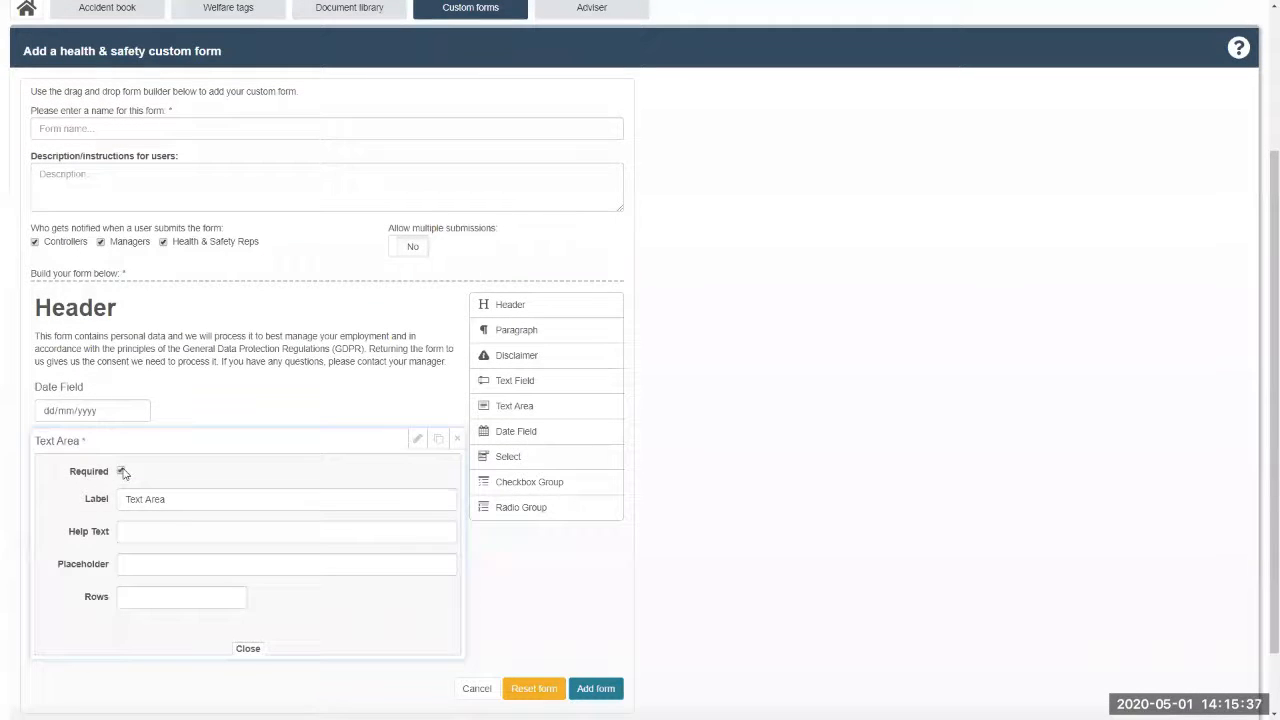
{"action": "left_click", "coordinate": [136, 531]}
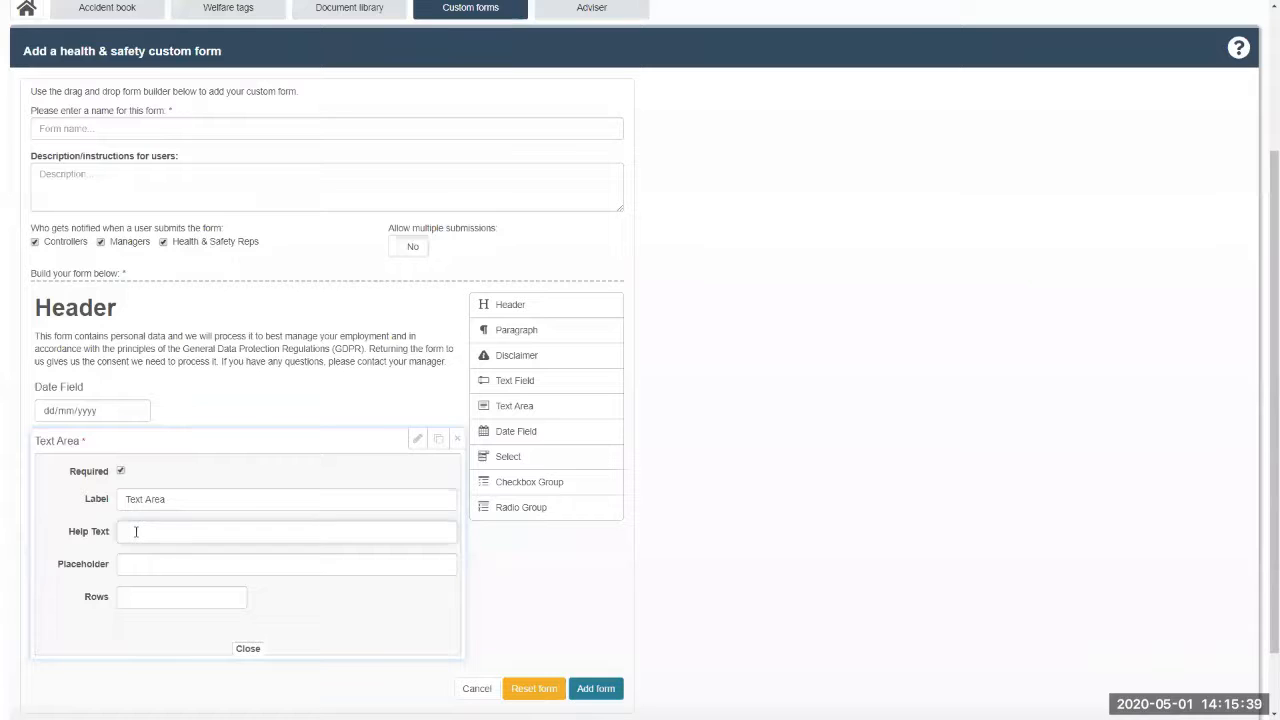
{"action": "type", "text": "Help me"}
{"action": "mouse_move", "coordinate": [94, 441]}
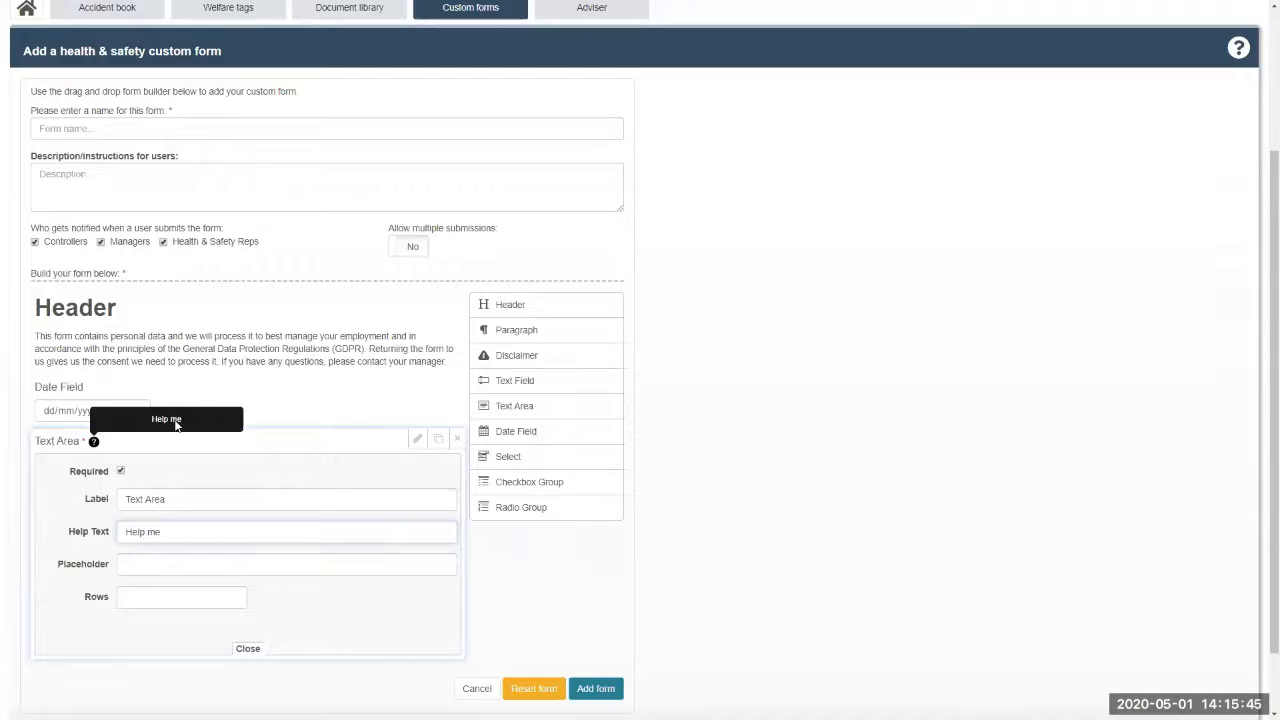
{"action": "left_click", "coordinate": [196, 565]}
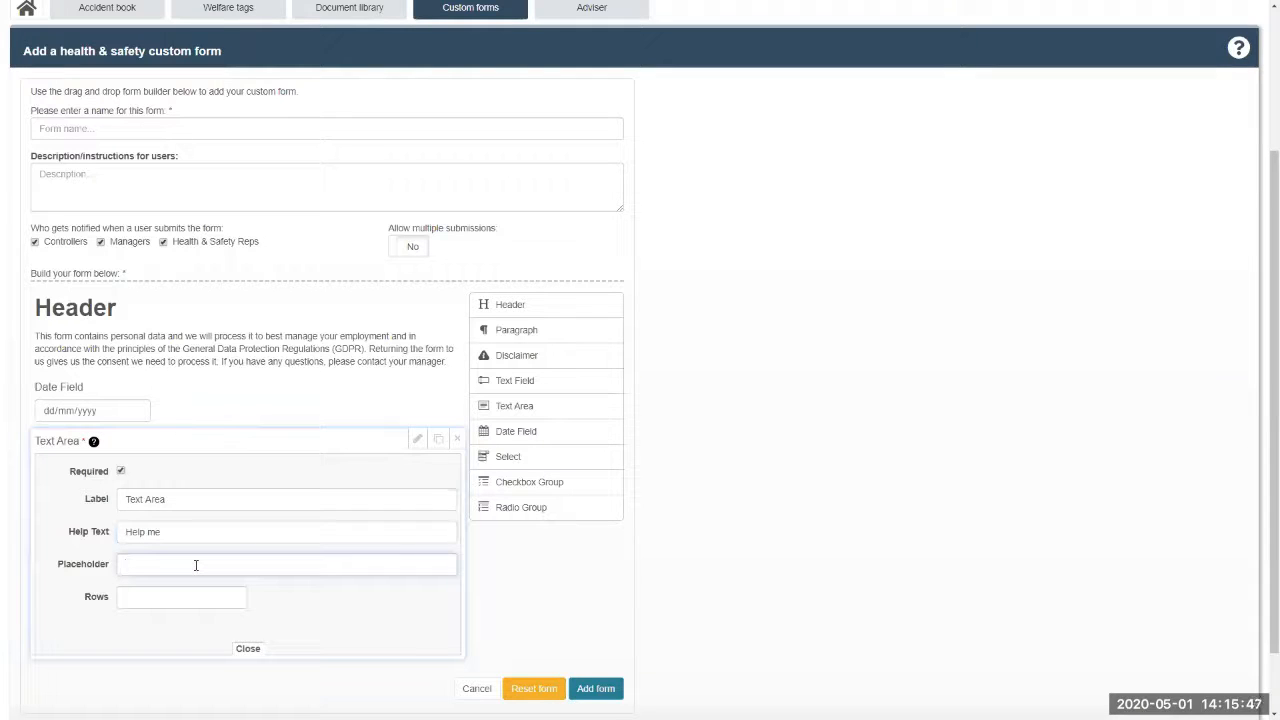
{"action": "left_click", "coordinate": [173, 600]}
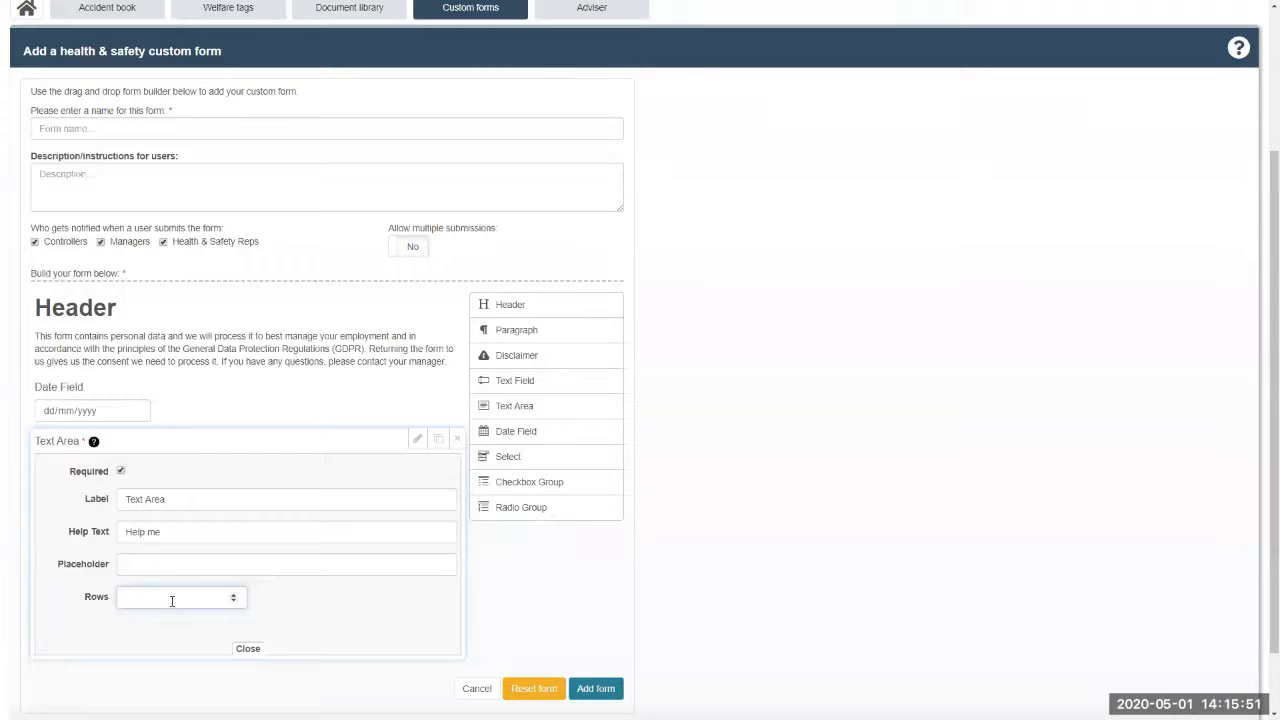
{"action": "left_click", "coordinate": [248, 648]}
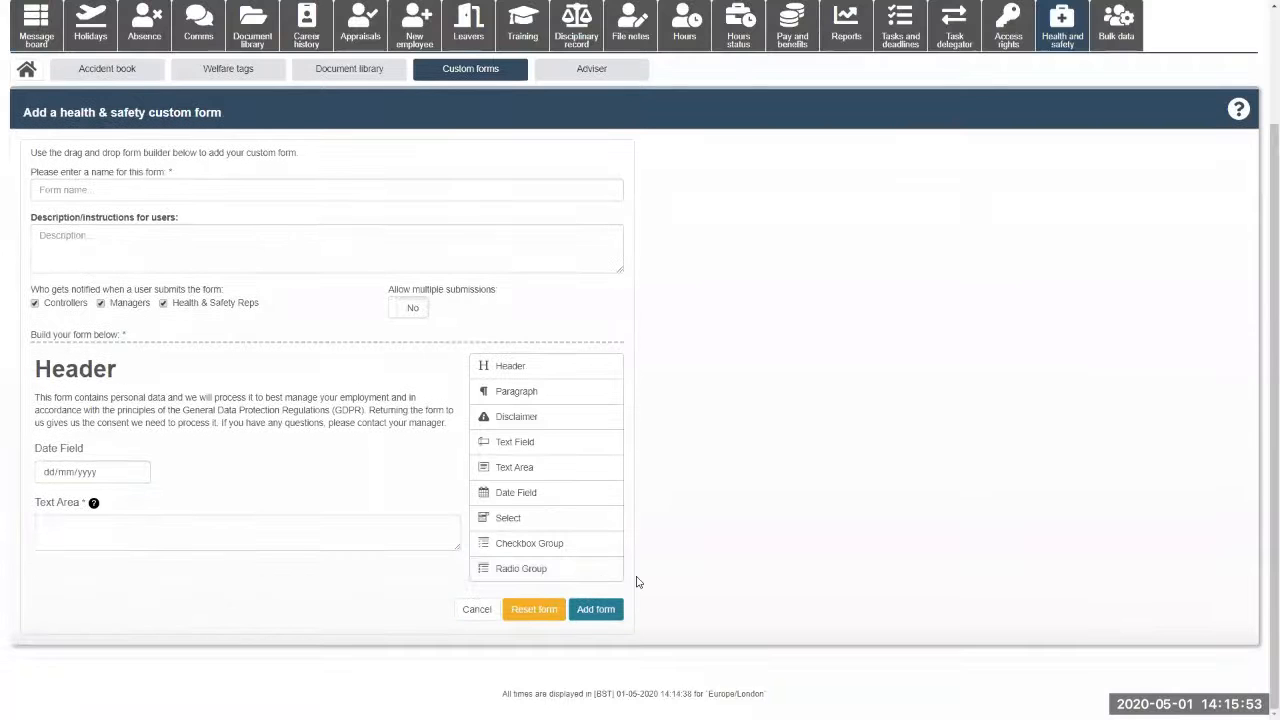
Reset the custom form's fields and return to the custom forms list without saving the form.
{"action": "left_click", "coordinate": [590, 610]}
{"action": "left_click", "coordinate": [527, 614]}
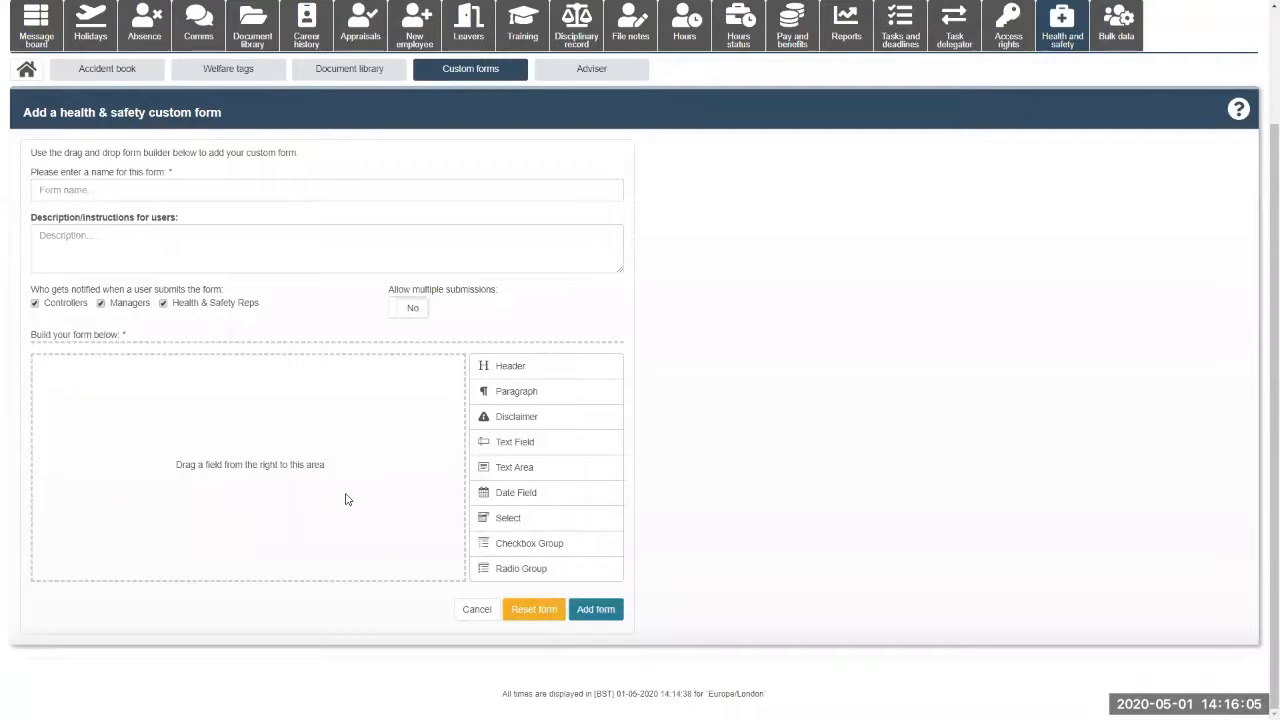
{"action": "scroll", "coordinate": [703, 455], "scroll_direction": "up", "scroll_amount": 2}
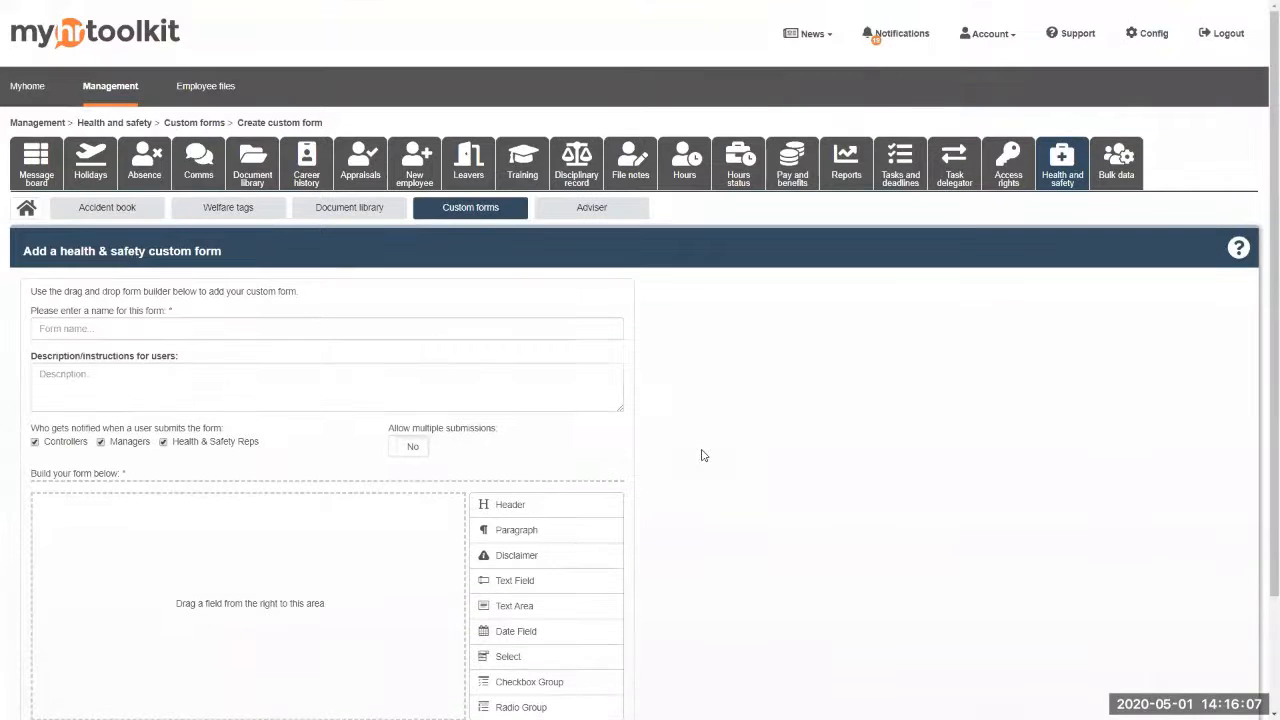
{"action": "left_click", "coordinate": [476, 210]}
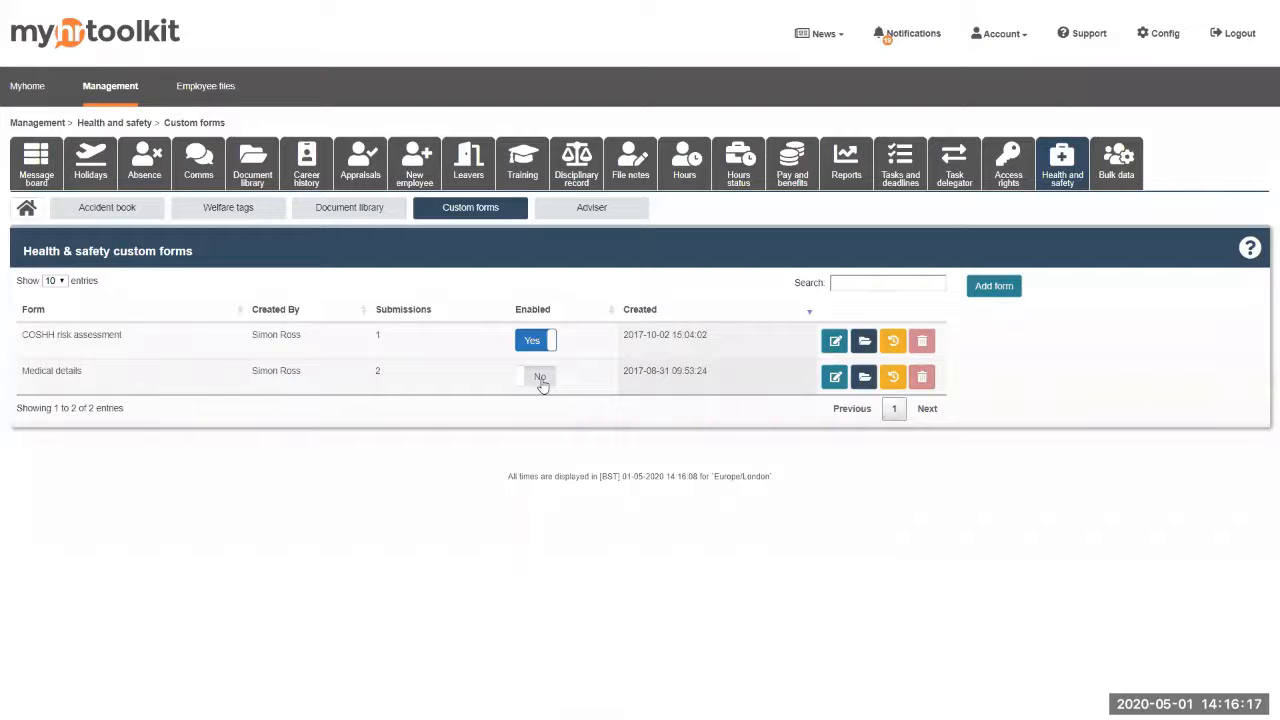
Enable the Medical details form and open its submissions.
{"action": "left_click", "coordinate": [539, 377]}
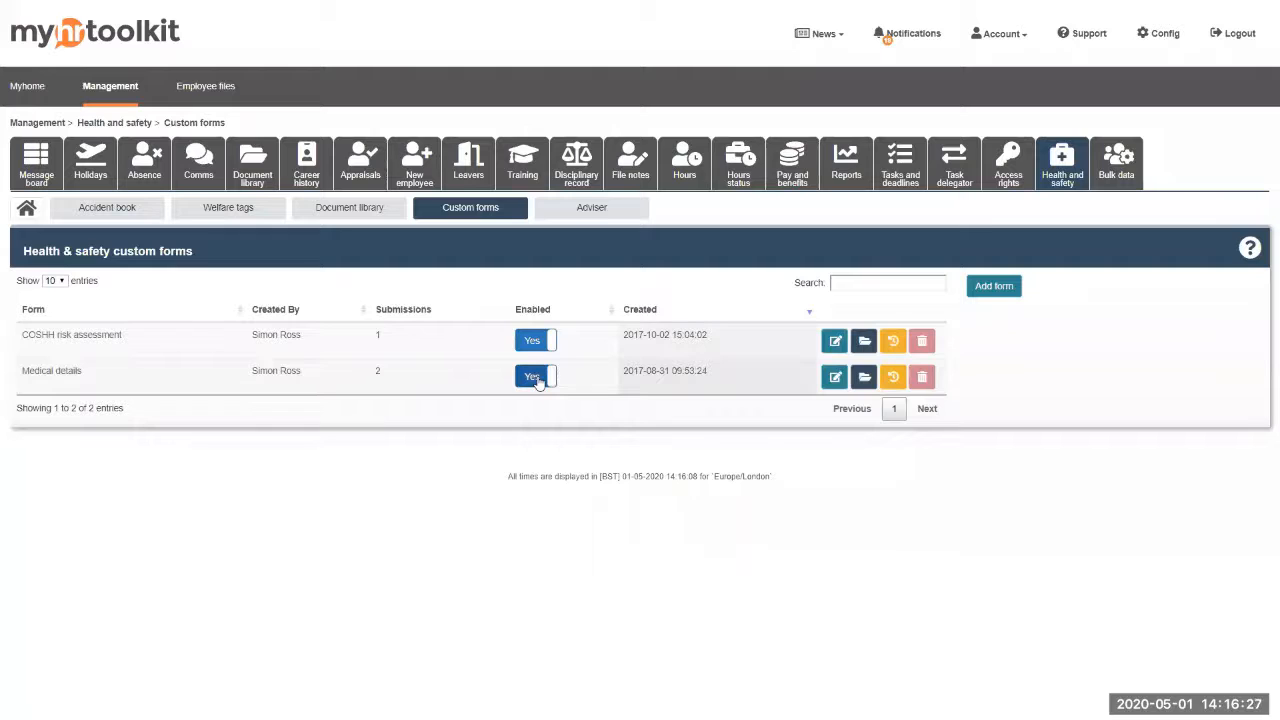
{"action": "left_click", "coordinate": [862, 379]}
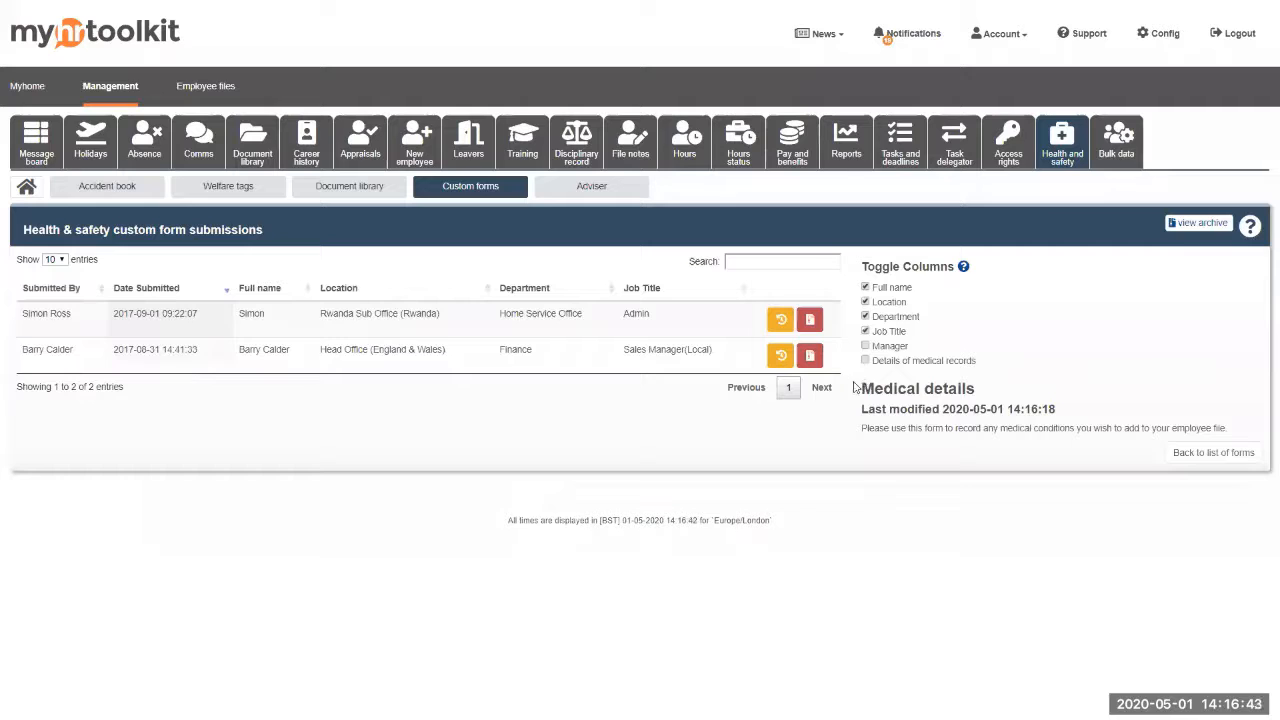
View the details of both Medical details submissions and check the version history of the Home Service Office submission.
{"action": "left_click", "coordinate": [445, 358]}
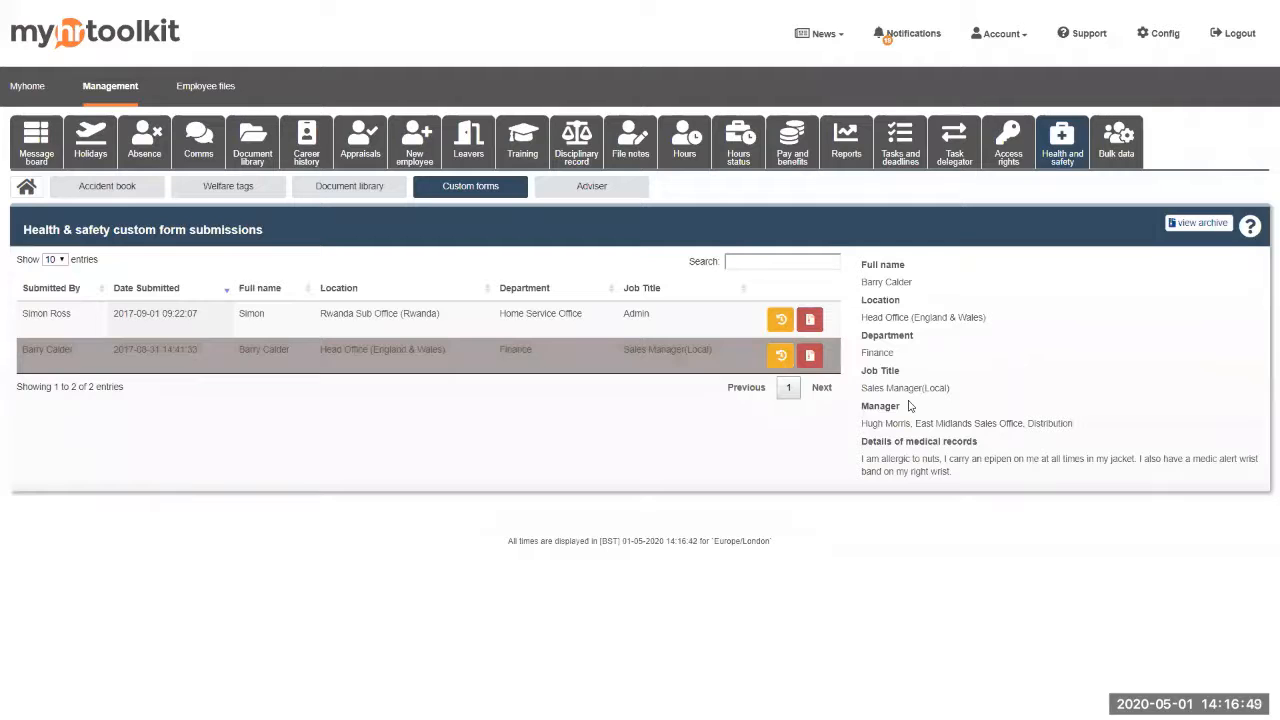
{"action": "left_click", "coordinate": [524, 320]}
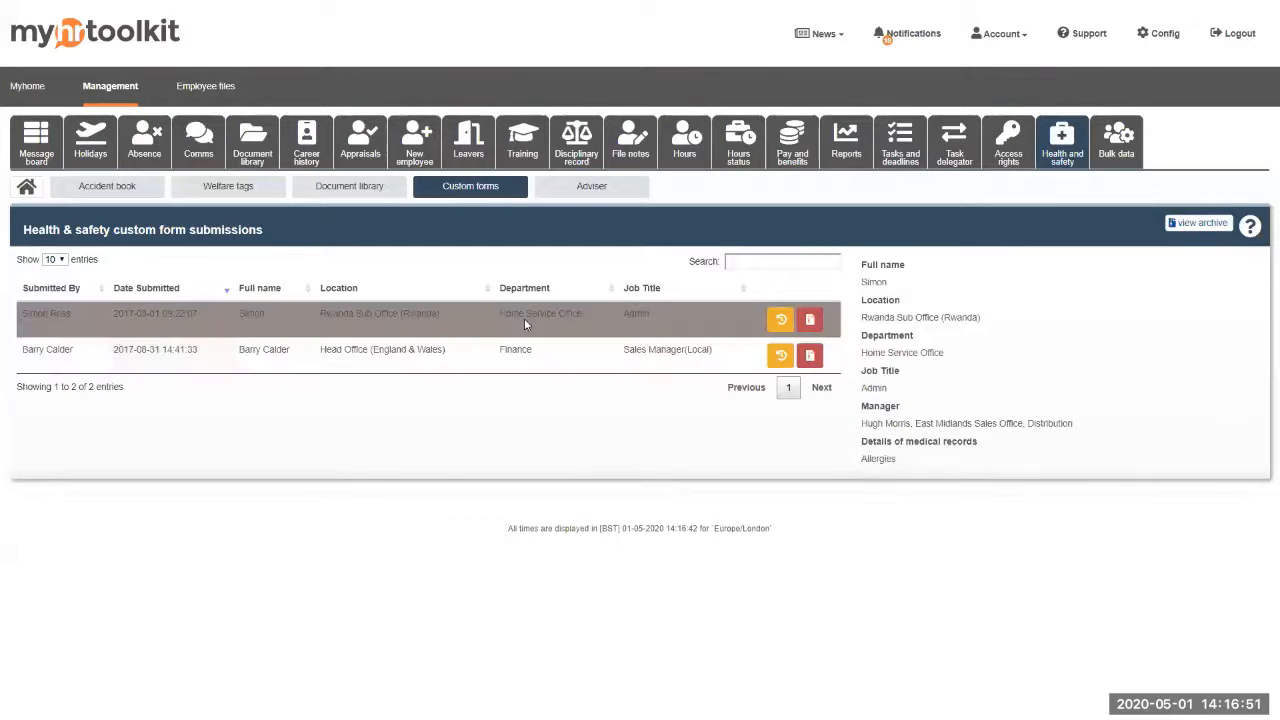
{"action": "left_click", "coordinate": [779, 322]}
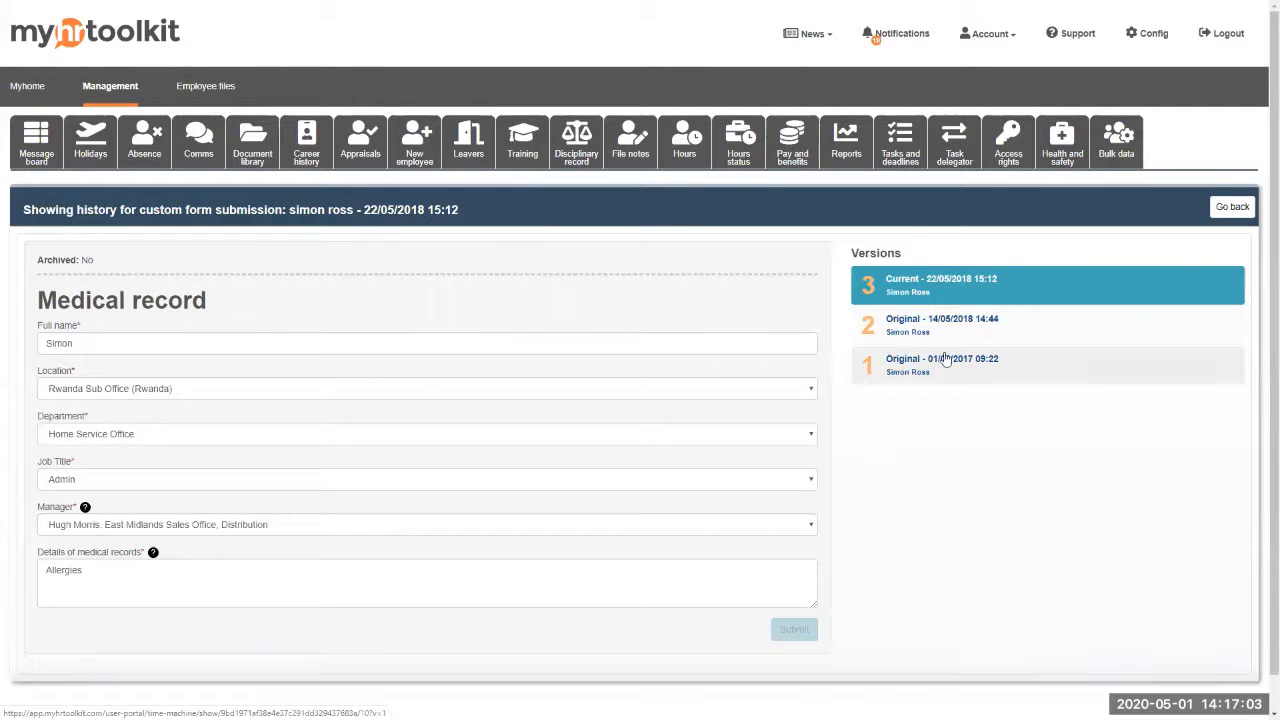
{"action": "left_click", "coordinate": [1230, 207]}
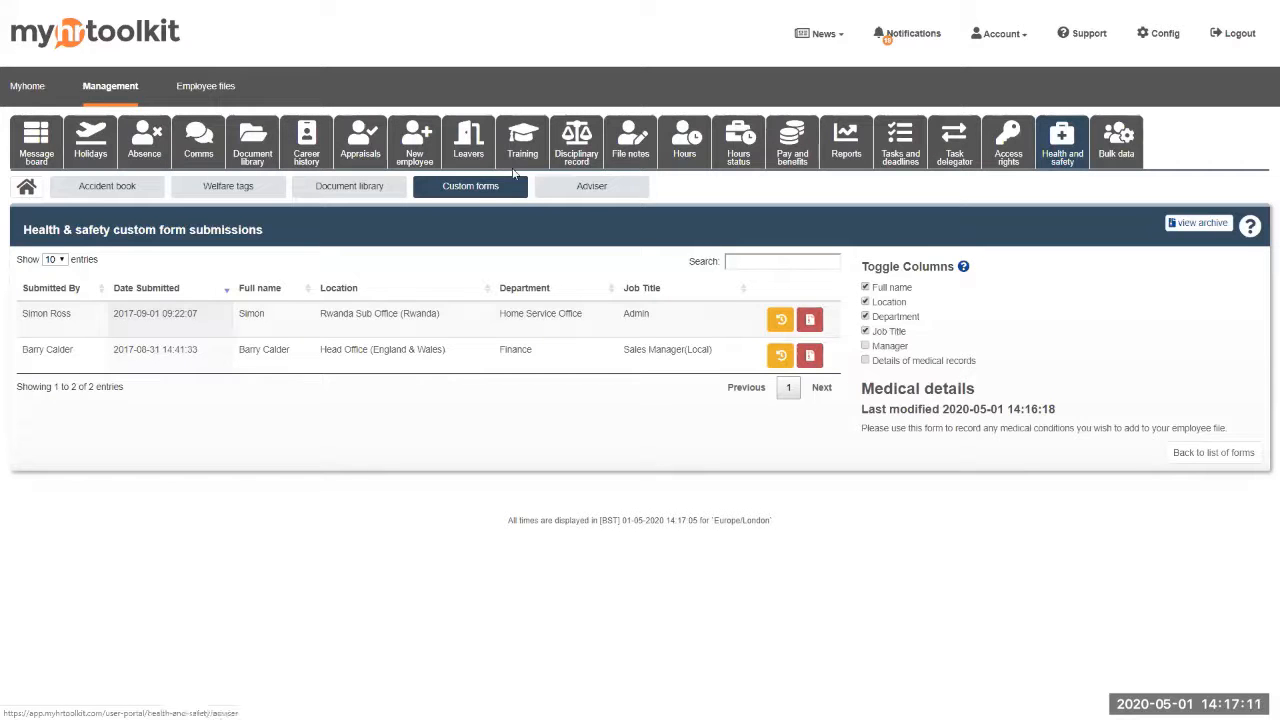
Review the version history of the COSHH risk assessment form from the custom forms list, and return to the list.
{"action": "left_click", "coordinate": [484, 199]}
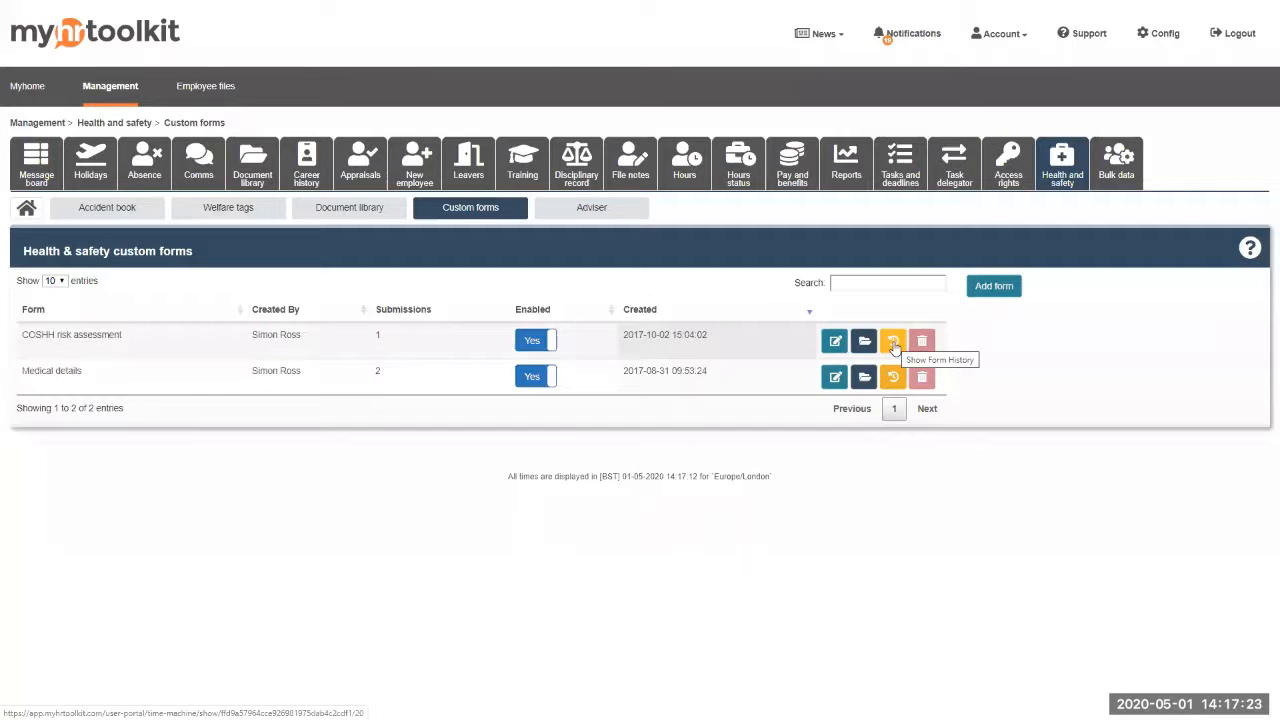
{"action": "left_click", "coordinate": [895, 346]}
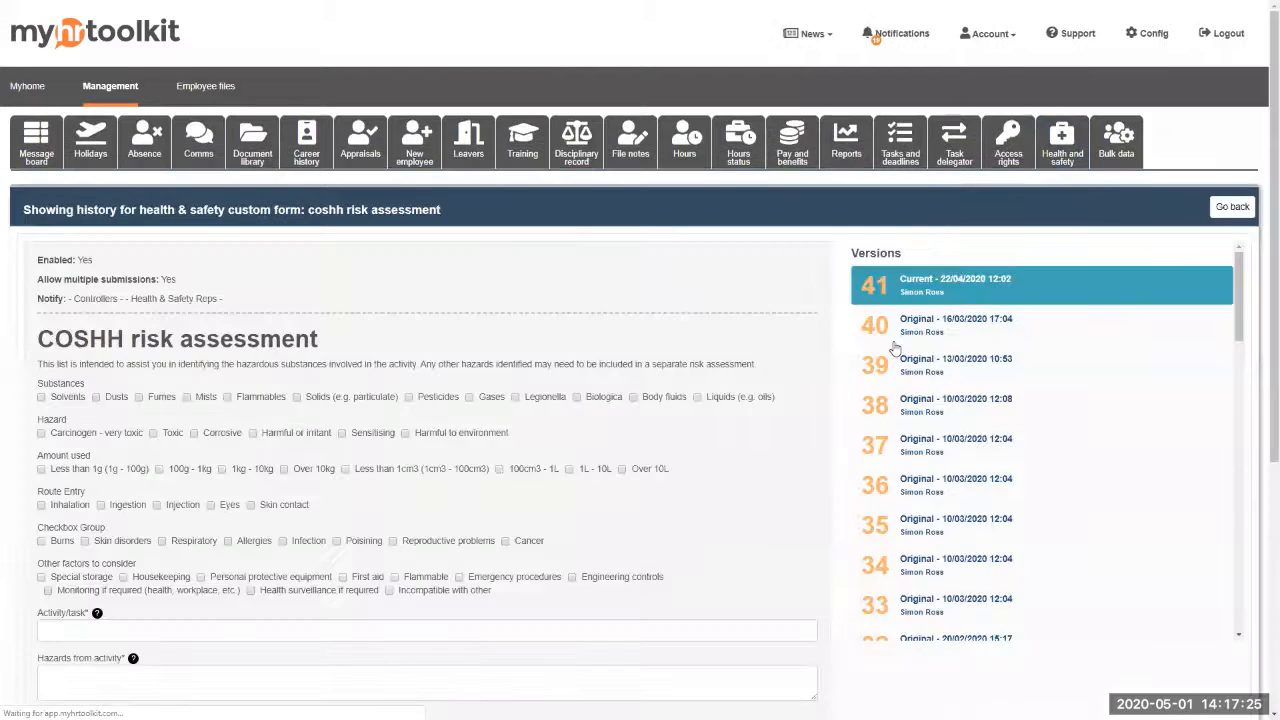
{"action": "scroll", "coordinate": [928, 356], "scroll_direction": "down", "scroll_amount": 3}
{"action": "scroll", "coordinate": [928, 356], "scroll_direction": "down", "scroll_amount": 2}
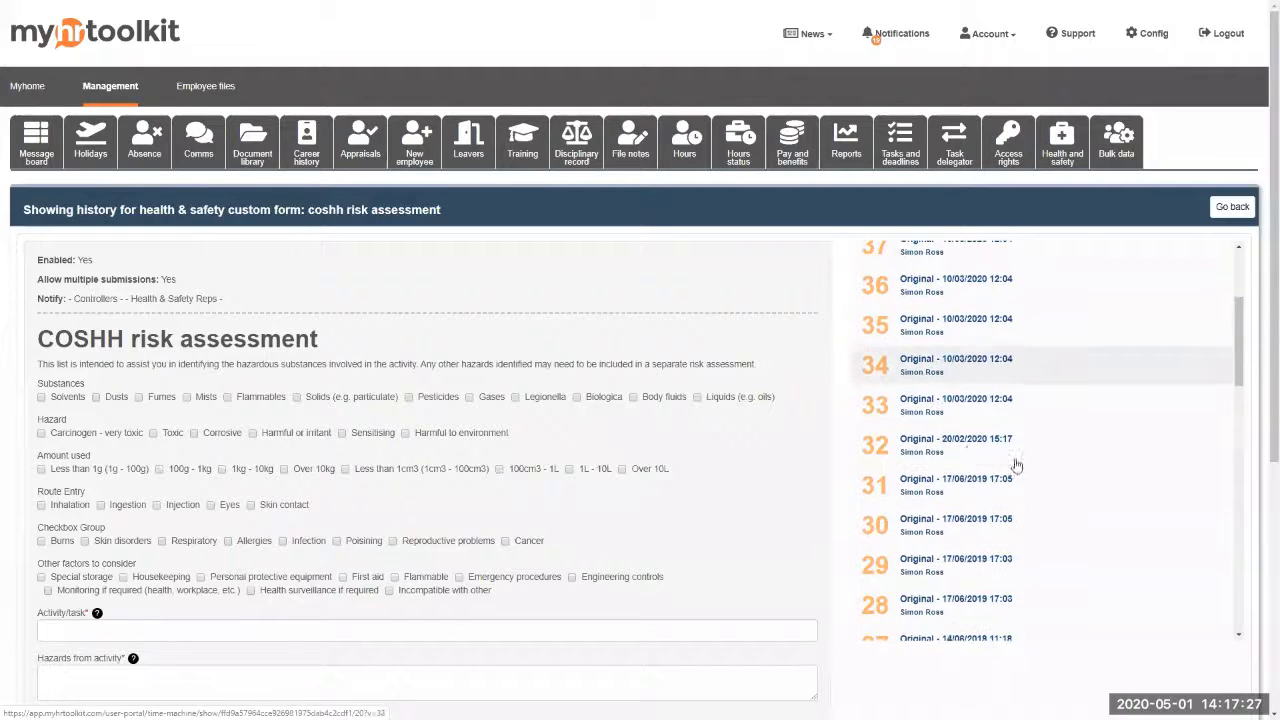
{"action": "scroll", "coordinate": [1238, 355], "scroll_direction": "down", "scroll_amount": 2}
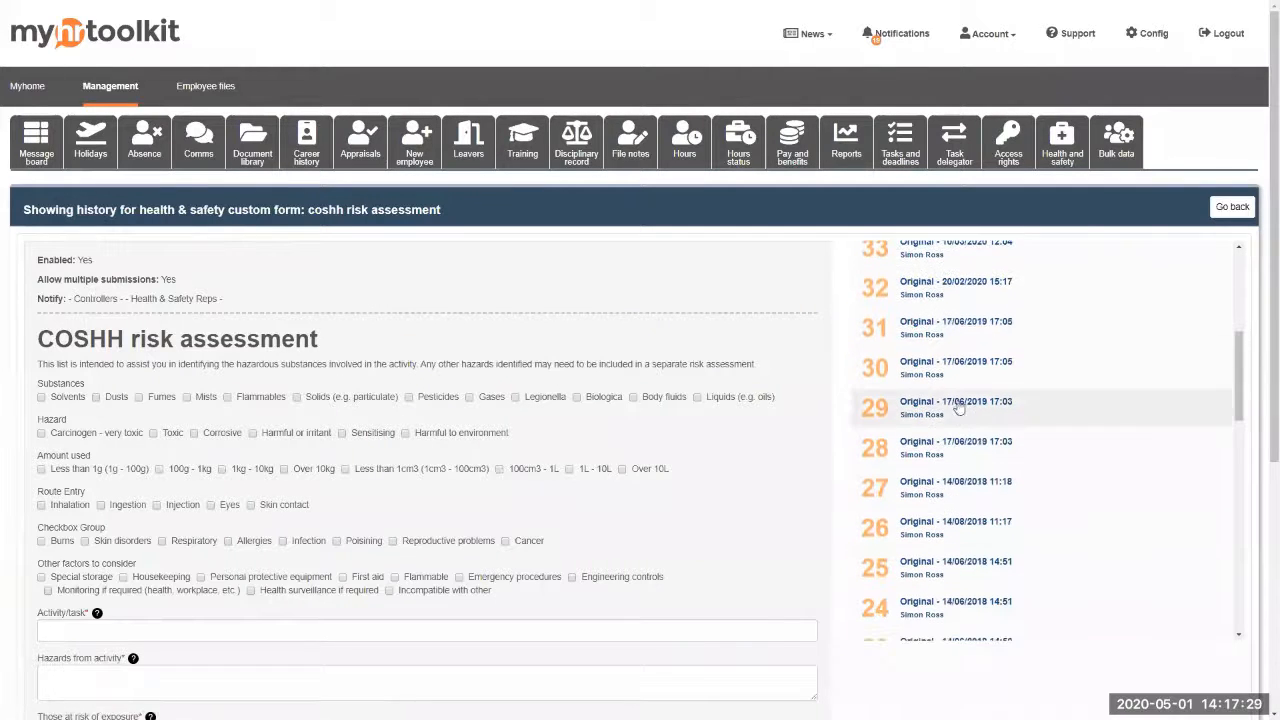
{"action": "scroll", "coordinate": [940, 412], "scroll_direction": "up", "scroll_amount": 8}
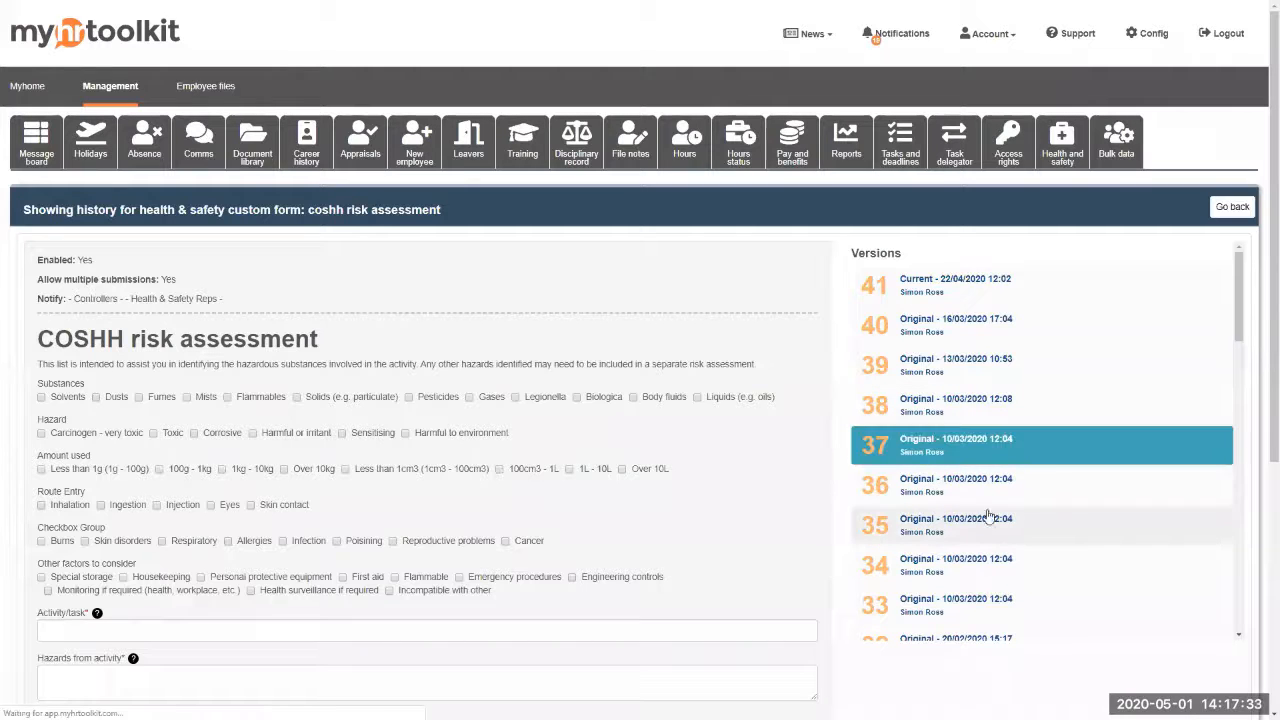
{"action": "scroll", "coordinate": [1238, 325], "scroll_direction": "down", "scroll_amount": 5}
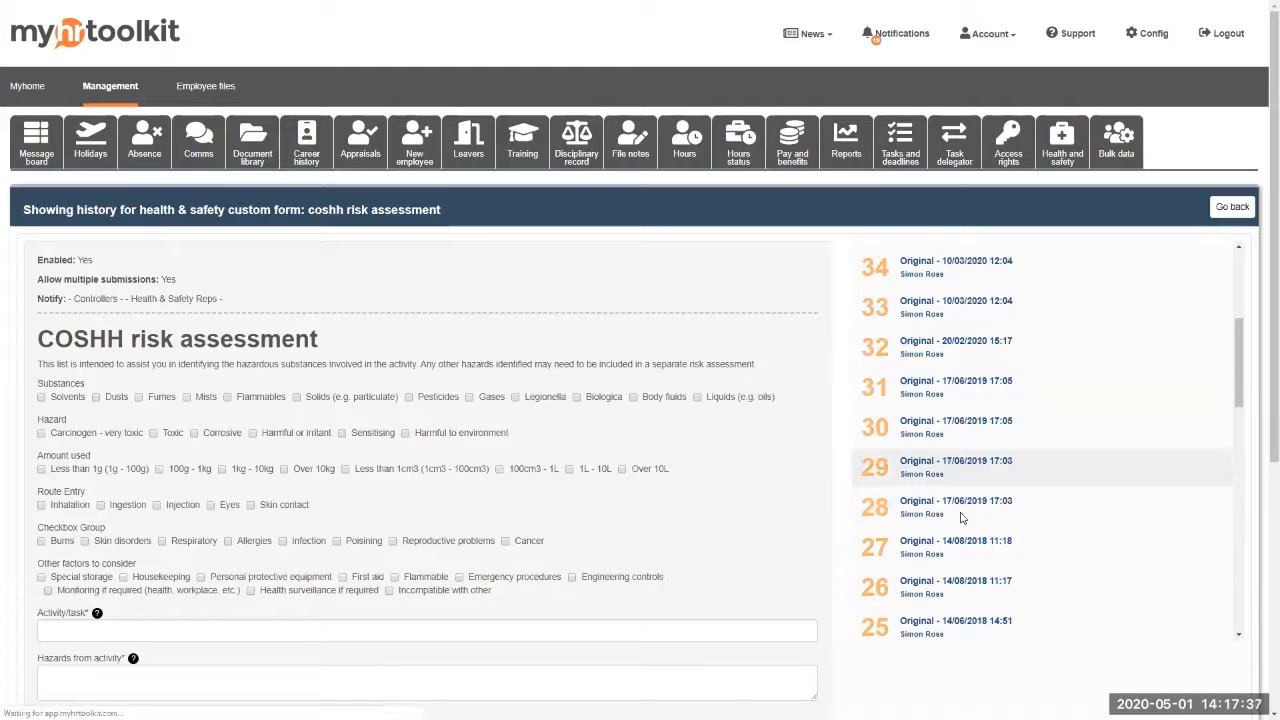
{"action": "scroll", "coordinate": [948, 500], "scroll_direction": "up", "scroll_amount": 5}
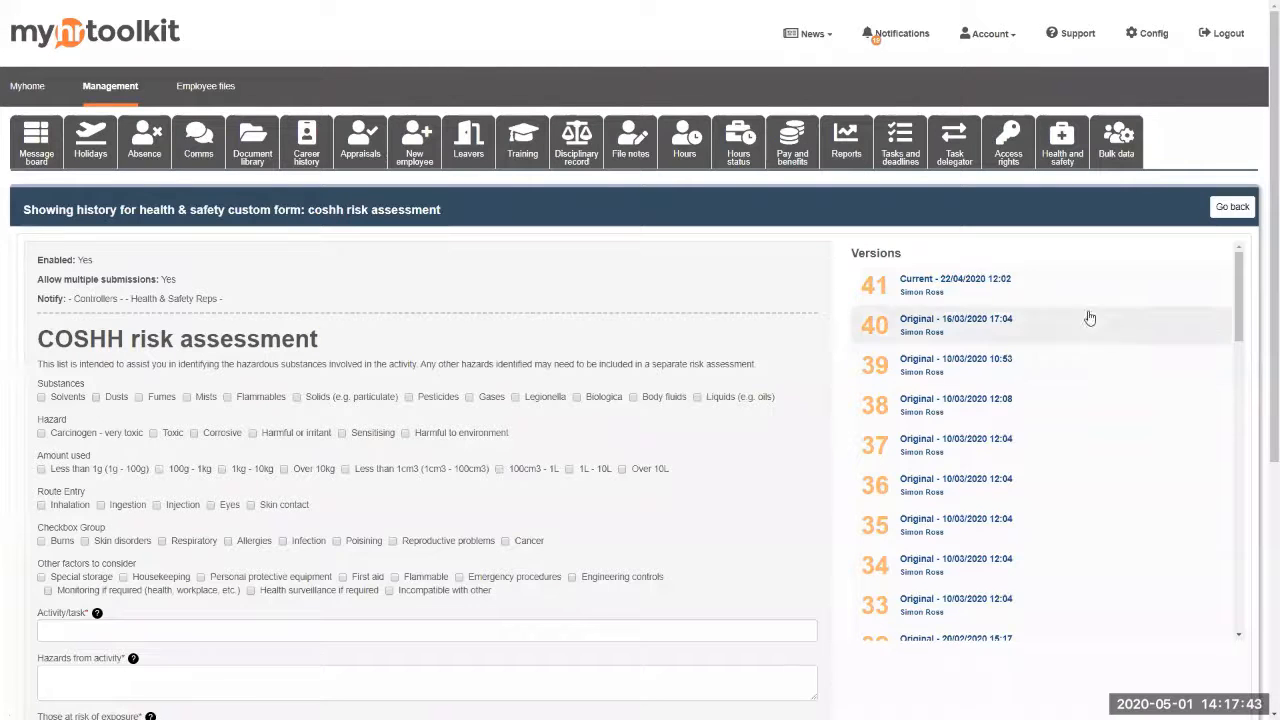
{"action": "left_click", "coordinate": [1232, 208]}
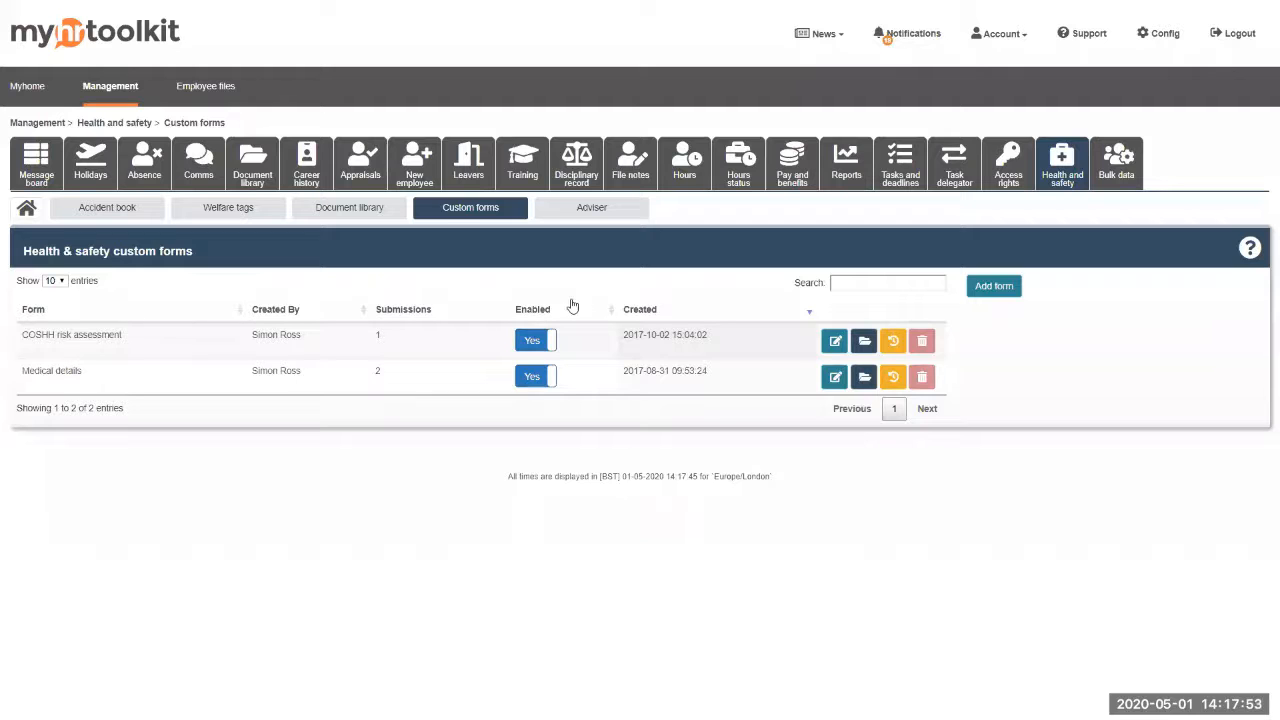
Open the COSHH risk assessment form for completion from the employee's own custom forms in Myhome.
{"action": "left_click", "coordinate": [24, 90]}
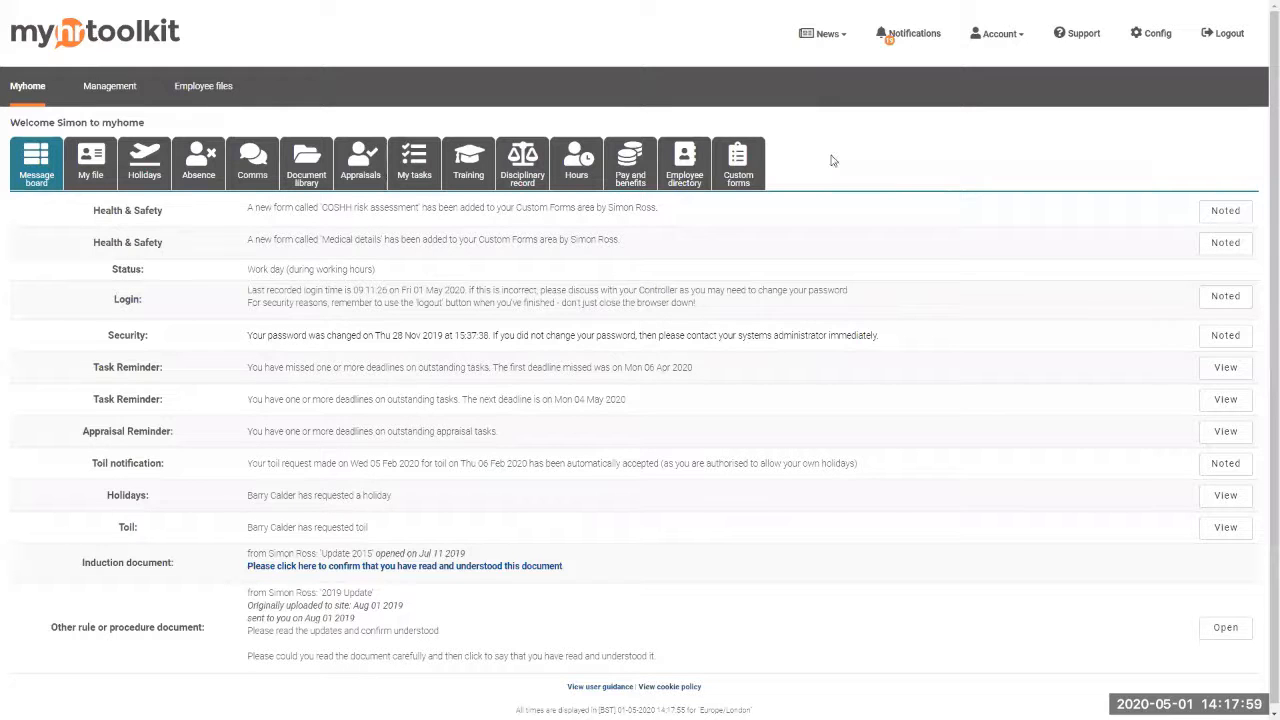
{"action": "left_click", "coordinate": [737, 165]}
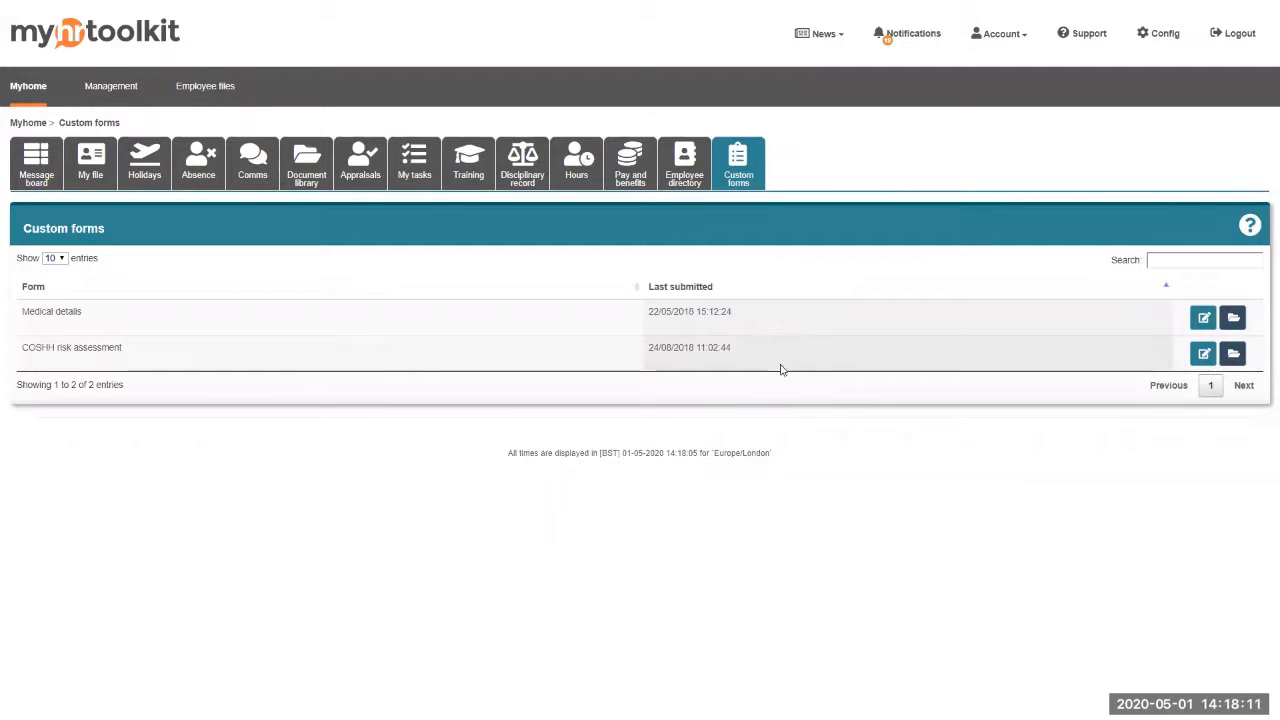
{"action": "left_click", "coordinate": [1202, 358]}
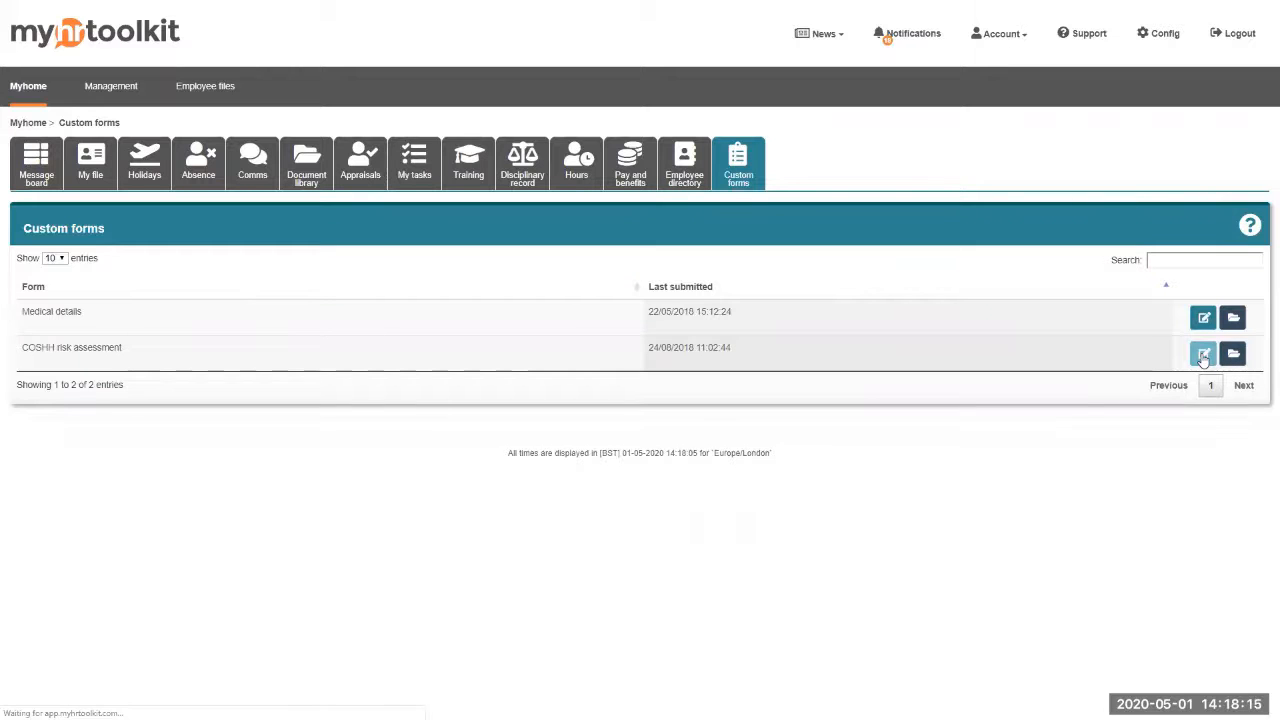
Examine the COSHH risk assessment form's guidance, checklists, required fields and submission option.
{"action": "scroll", "coordinate": [562, 416], "scroll_direction": "down", "scroll_amount": 1}
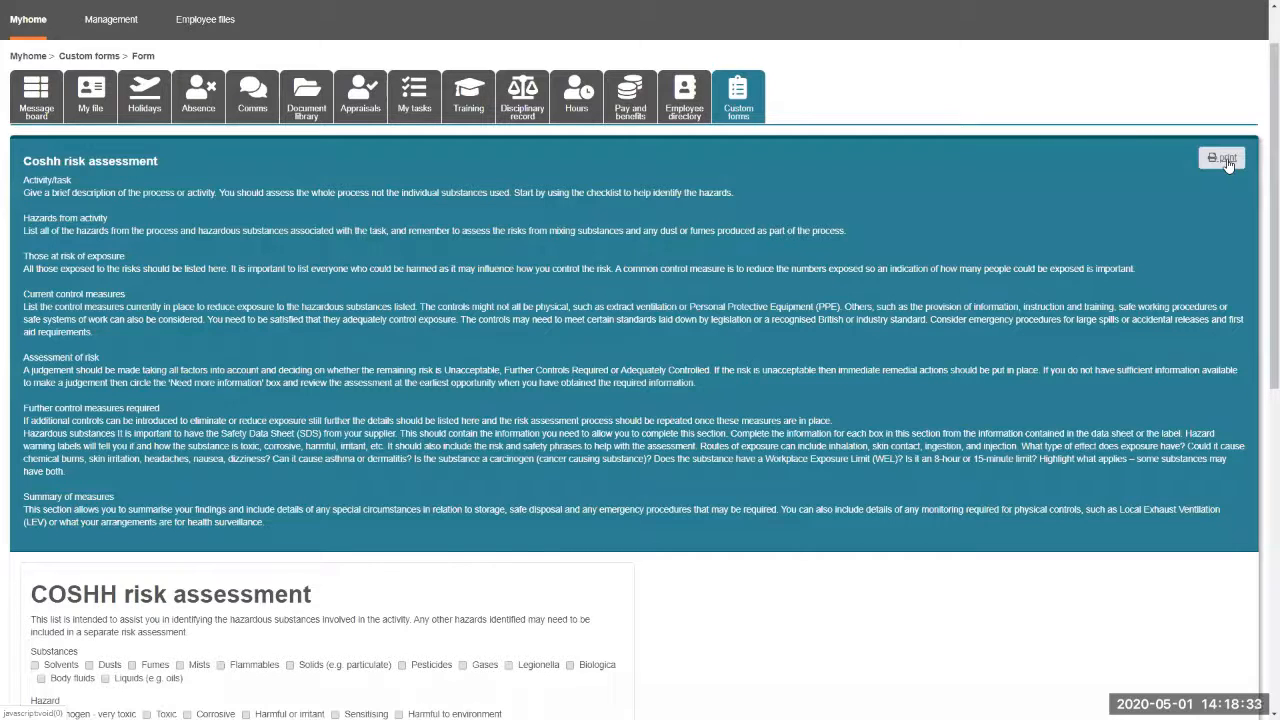
{"action": "scroll", "coordinate": [636, 399], "scroll_direction": "down", "scroll_amount": 2}
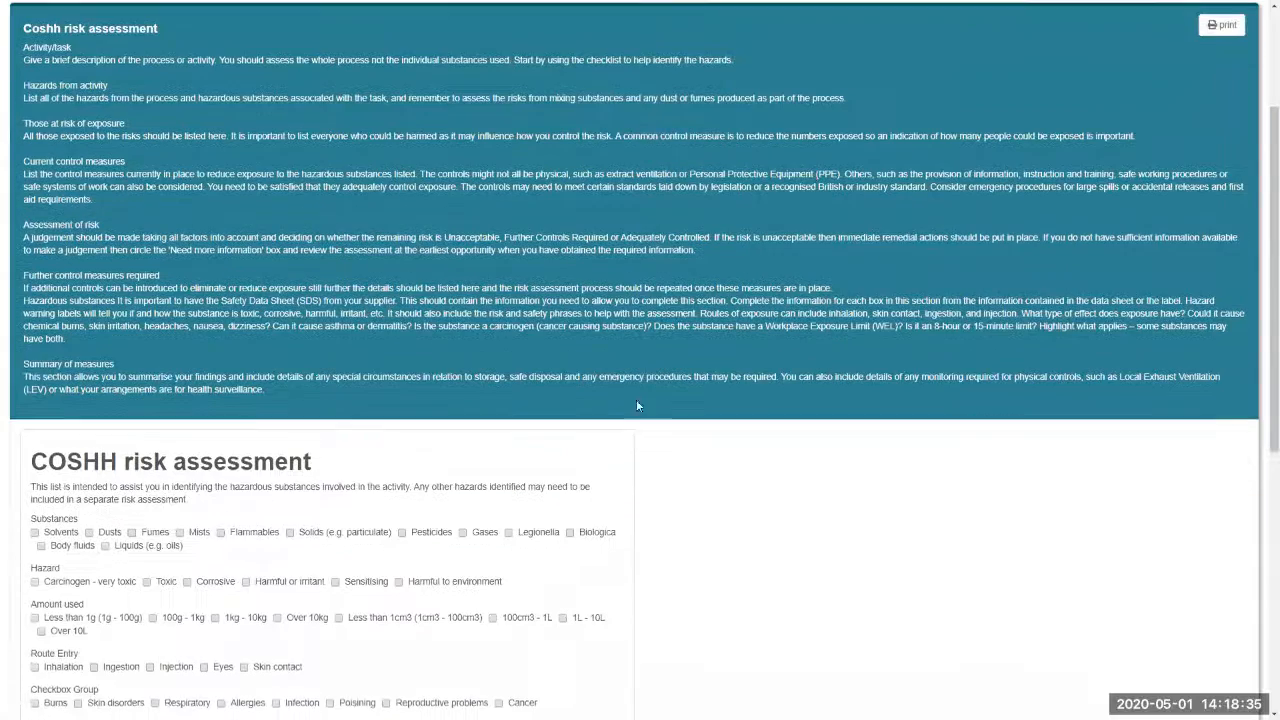
{"action": "scroll", "coordinate": [380, 554], "scroll_direction": "down", "scroll_amount": 5}
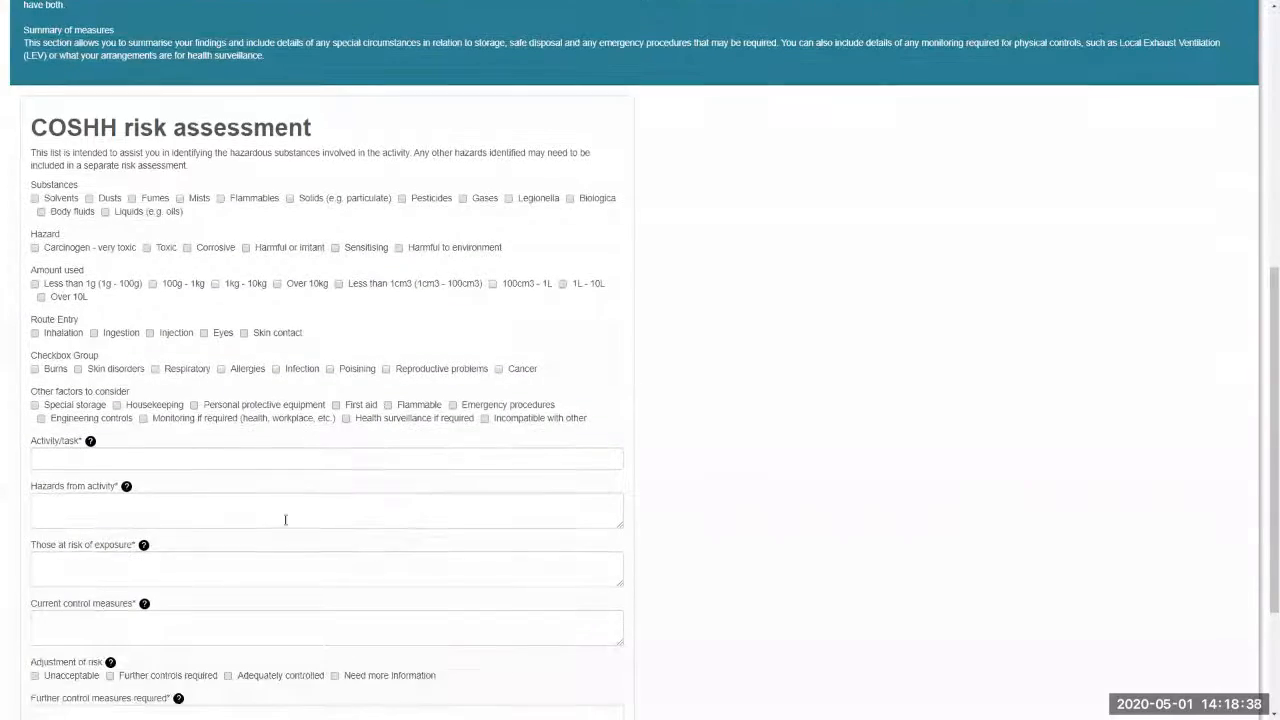
{"action": "mouse_move", "coordinate": [91, 444]}
{"action": "scroll", "coordinate": [186, 478], "scroll_direction": "down", "scroll_amount": 1}
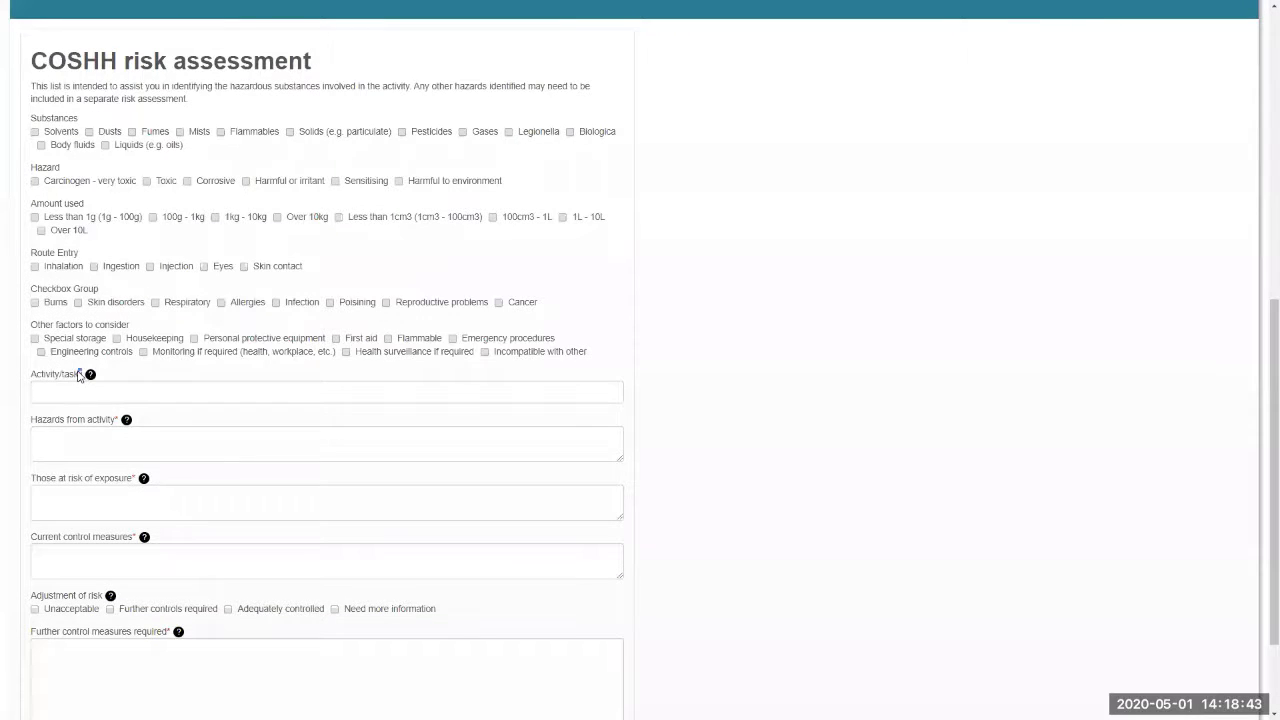
{"action": "scroll", "coordinate": [572, 531], "scroll_direction": "down", "scroll_amount": 2}
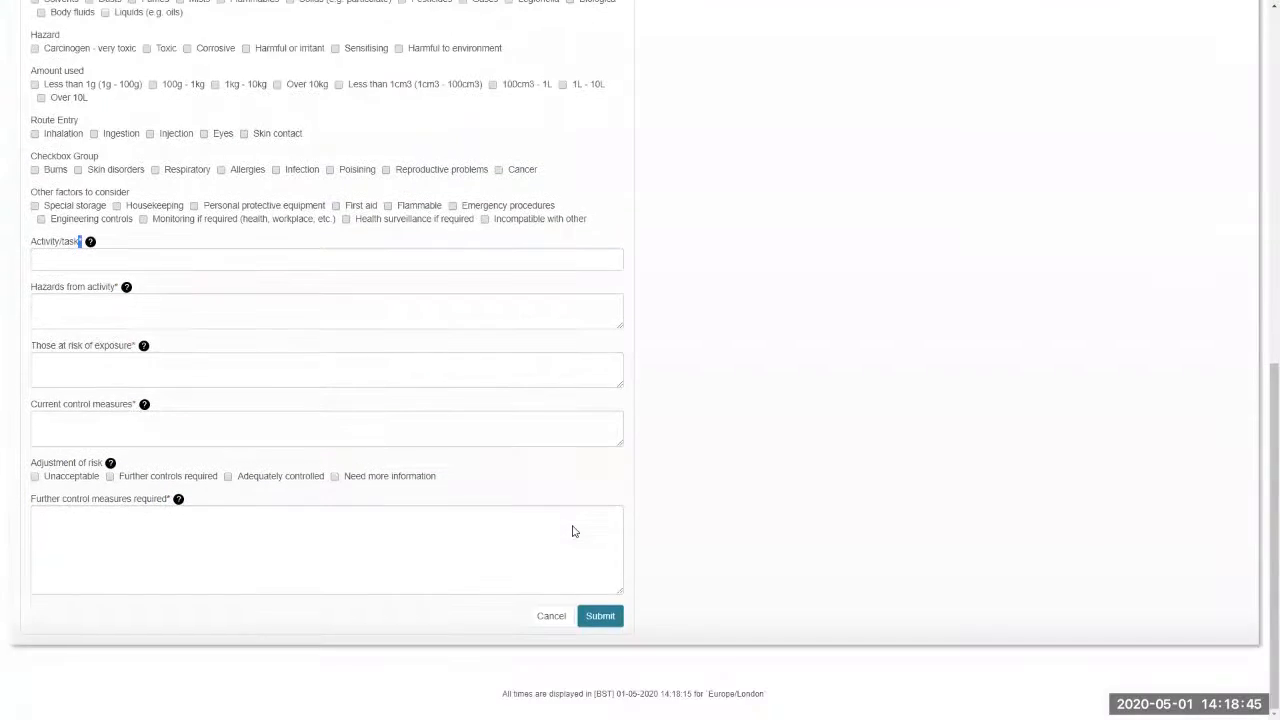
{"action": "left_click", "coordinate": [601, 616]}
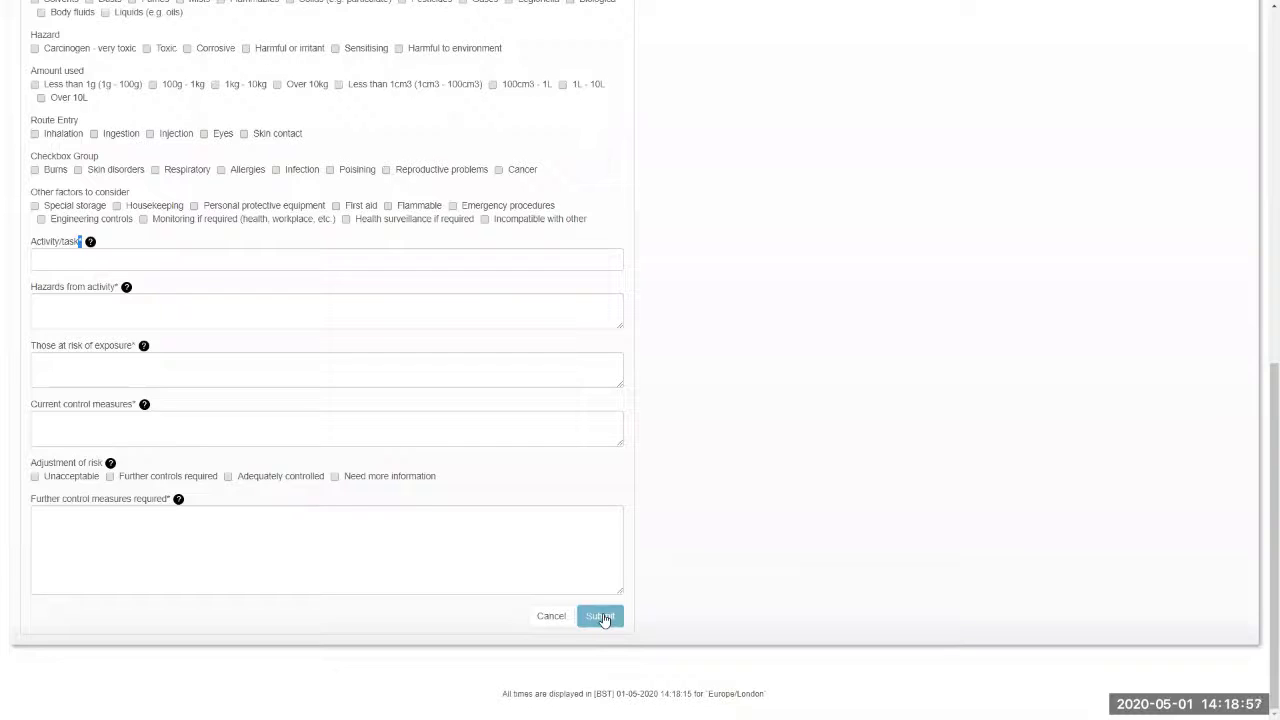
{"action": "scroll", "coordinate": [823, 566], "scroll_direction": "up", "scroll_amount": 1}
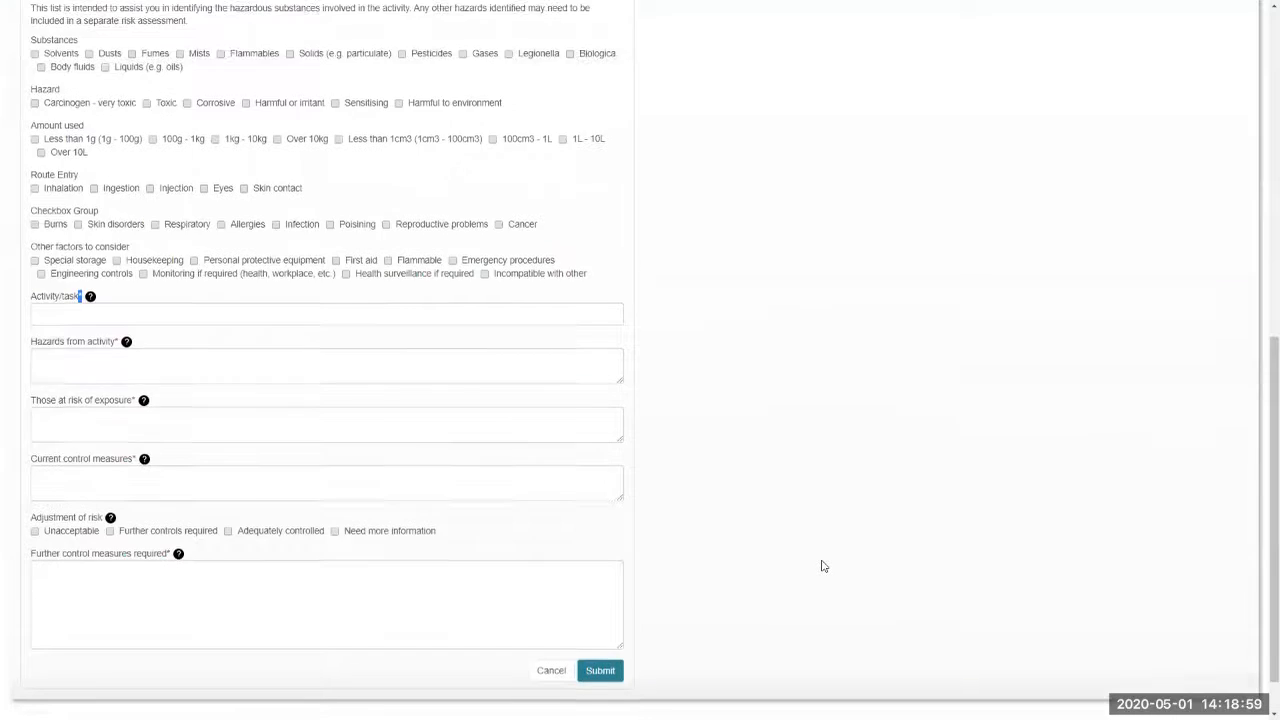
{"action": "scroll", "coordinate": [823, 566], "scroll_direction": "up", "scroll_amount": 8}
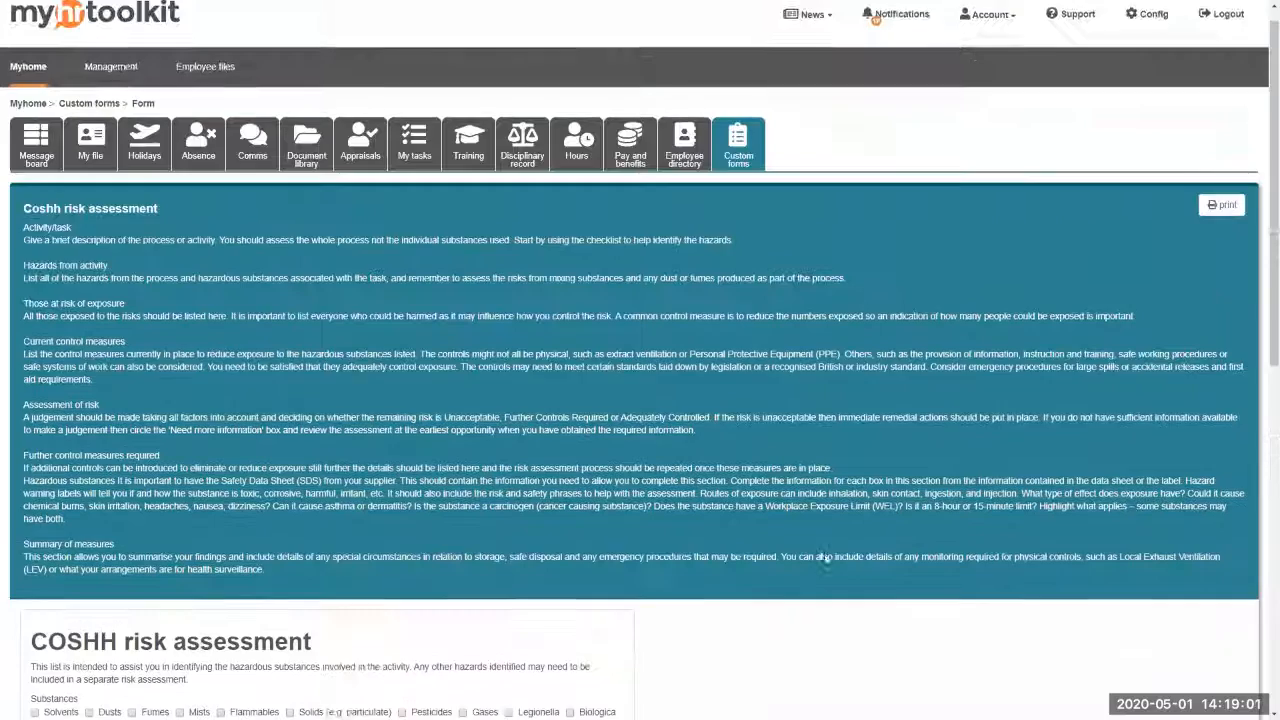
{"action": "scroll", "coordinate": [825, 560], "scroll_direction": "up", "scroll_amount": 1}
Return to the management Health and safety overview and check the accident record's days since the last reported accident.
{"action": "left_click", "coordinate": [107, 90]}
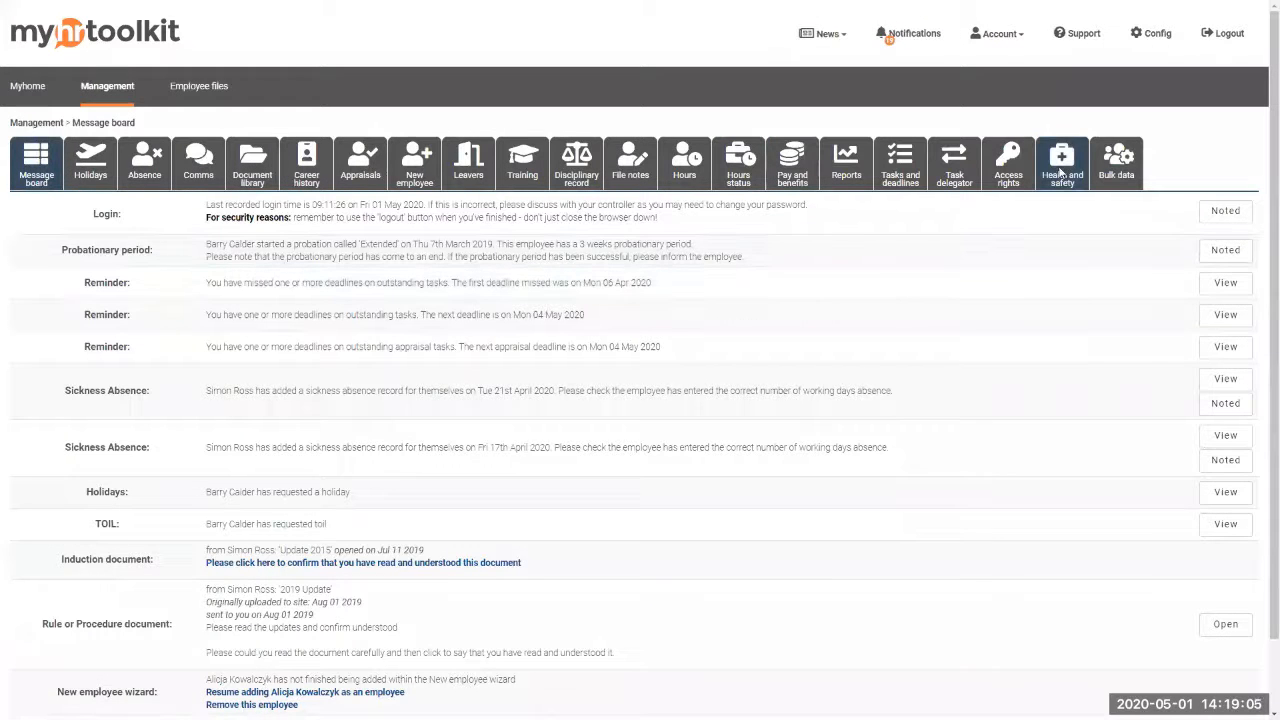
{"action": "left_click", "coordinate": [1062, 172]}
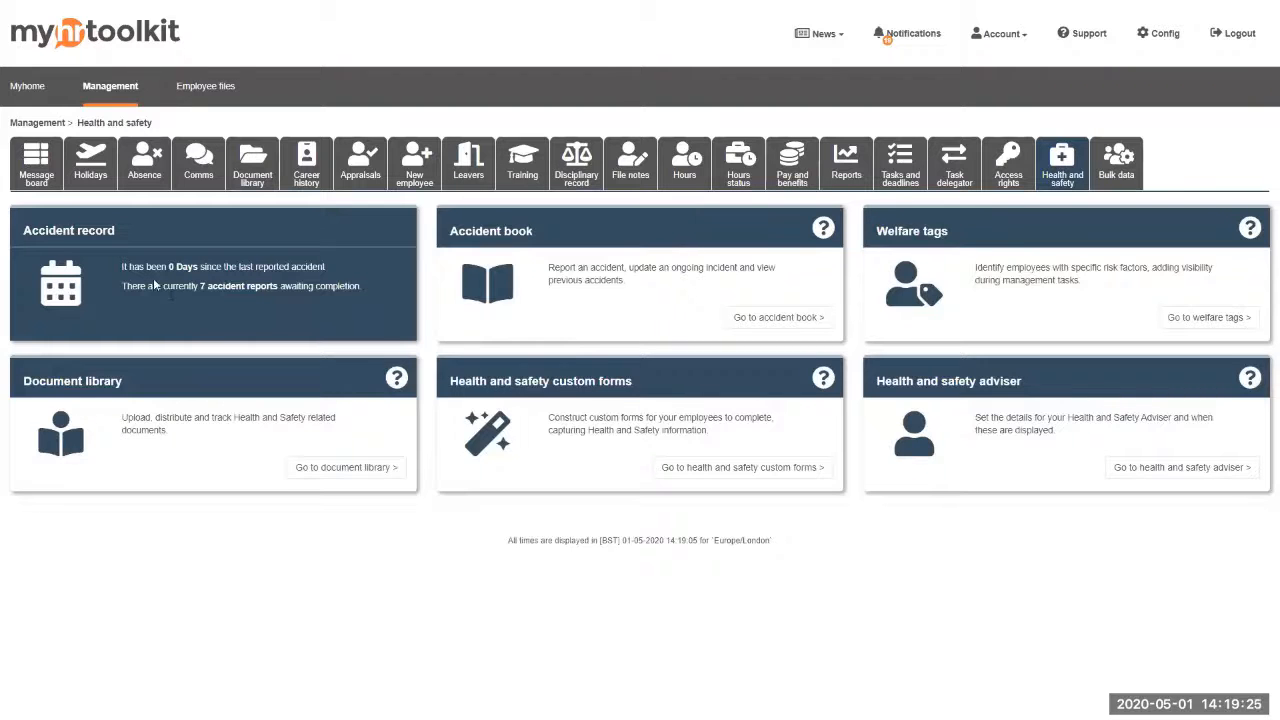
{"action": "left_click_drag", "start_coordinate": [117, 263], "coordinate": [291, 266]}
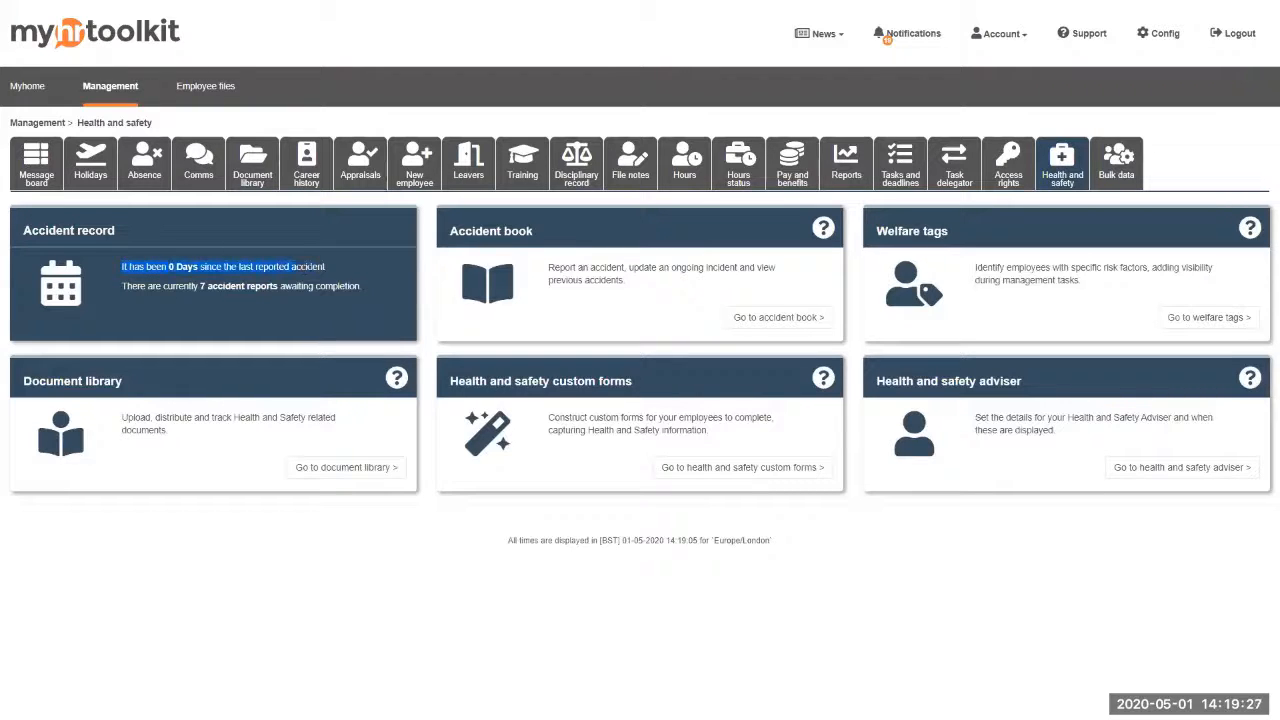